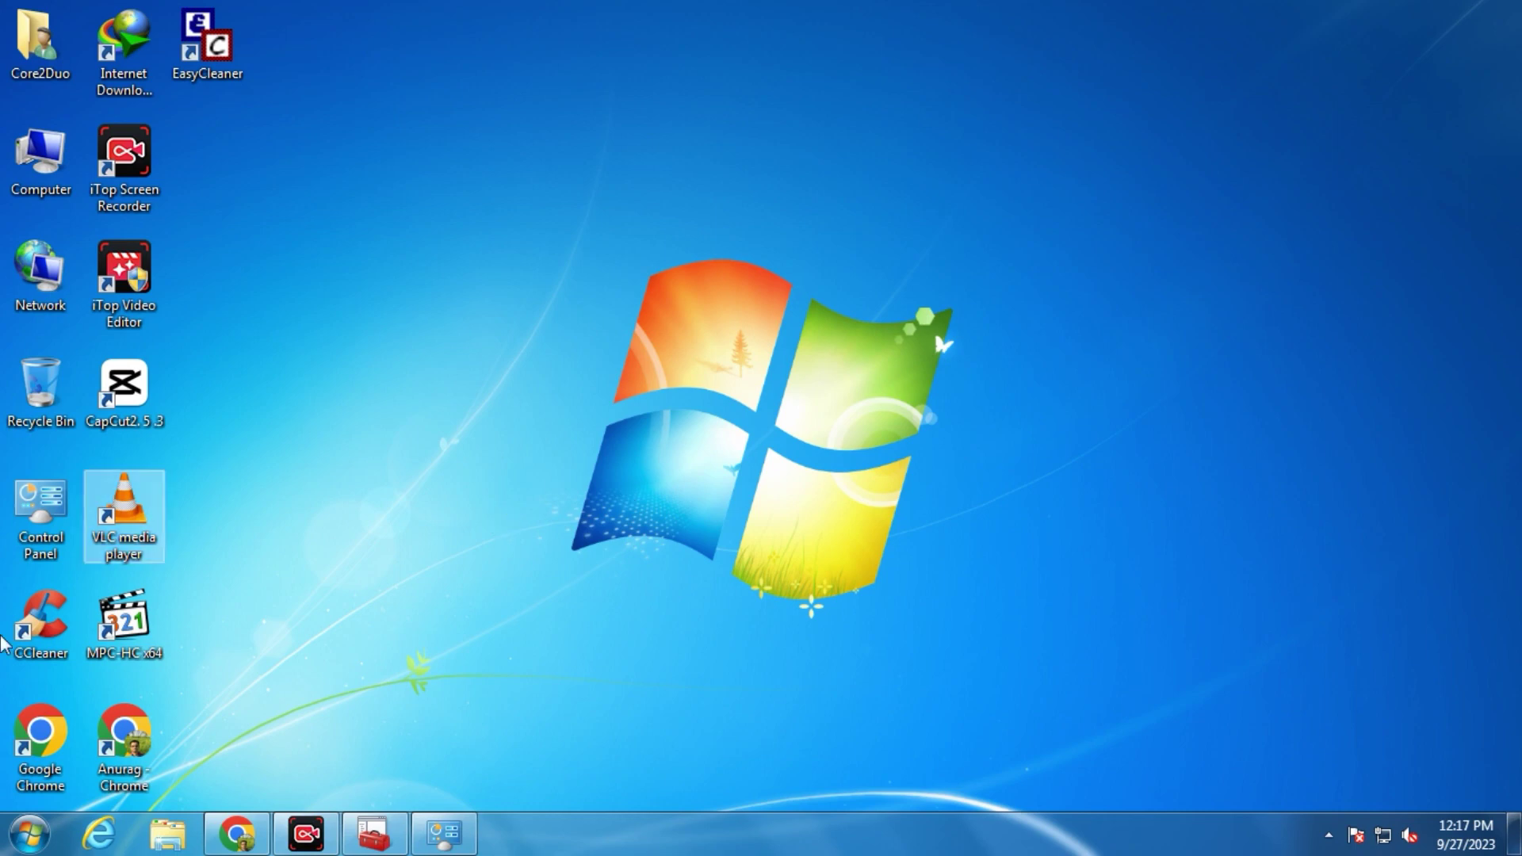
Open CCleaner and EasyCleaner from the desktop to view their main screens, and close both programs
click(48, 610)
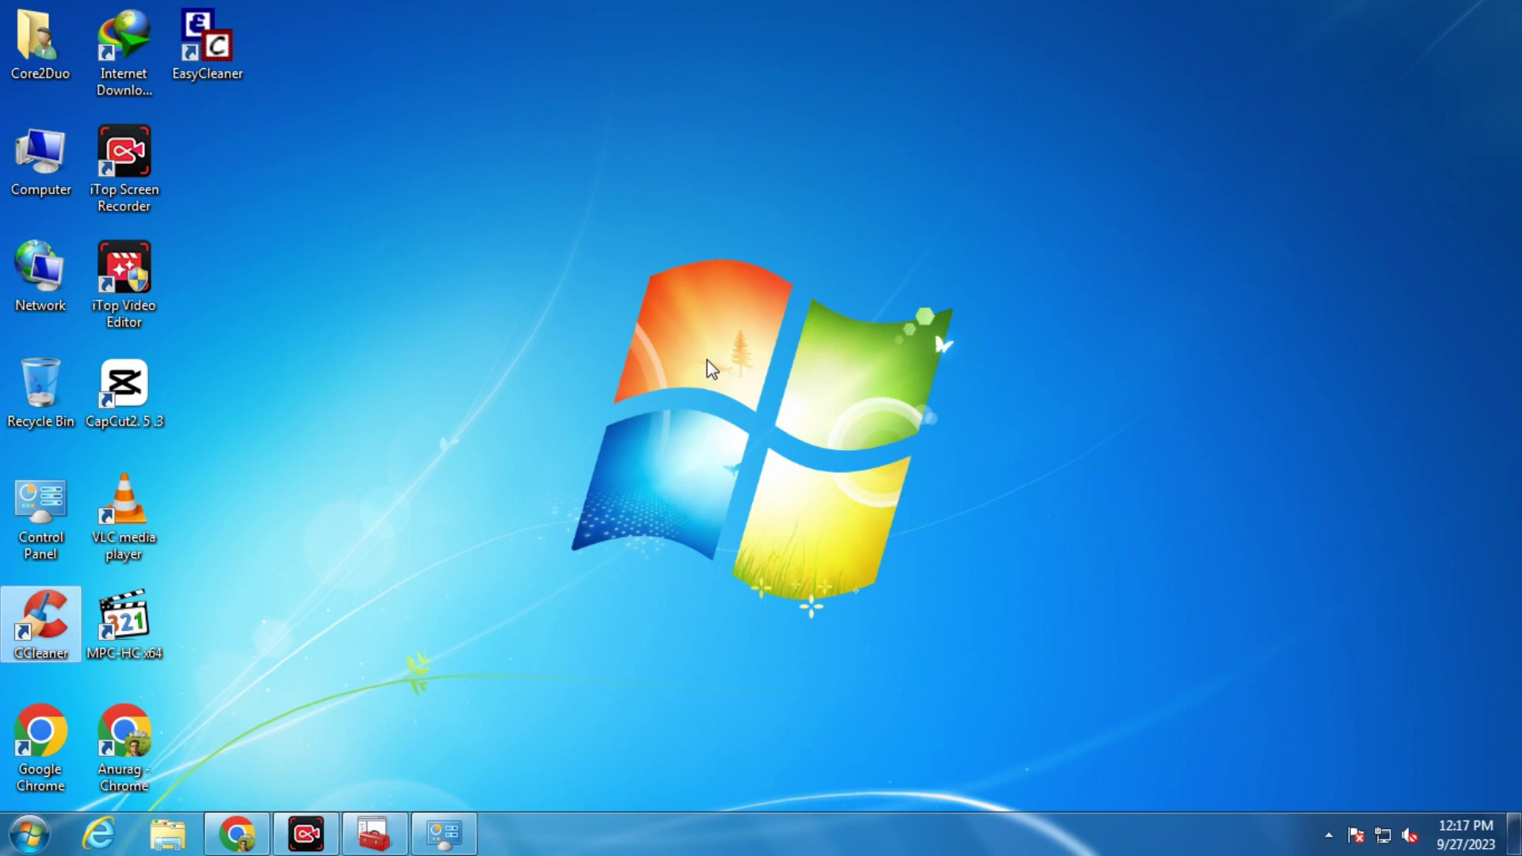
double_click(51, 622)
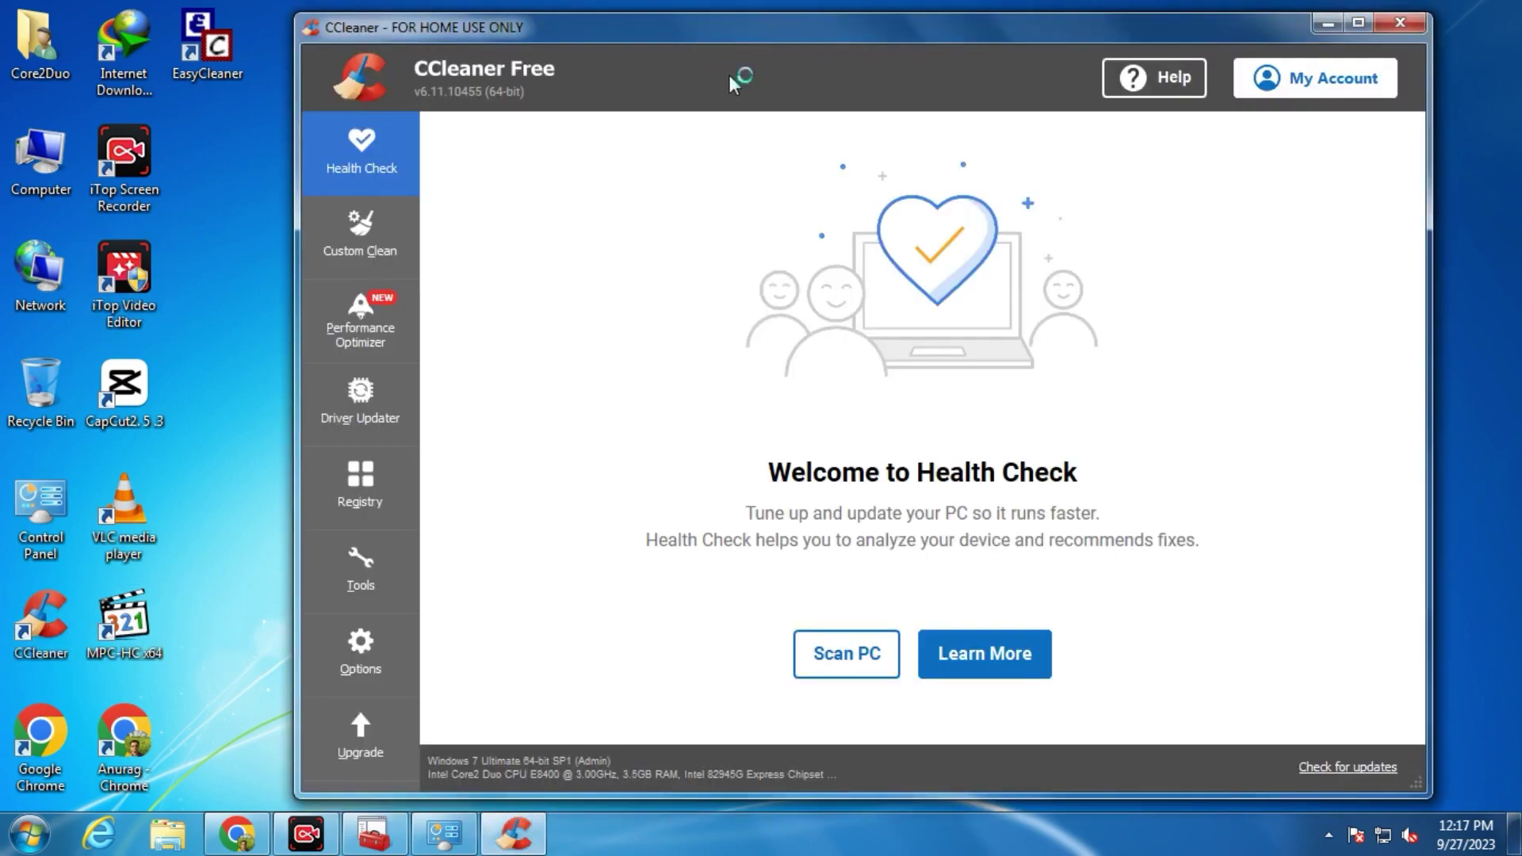
click(377, 235)
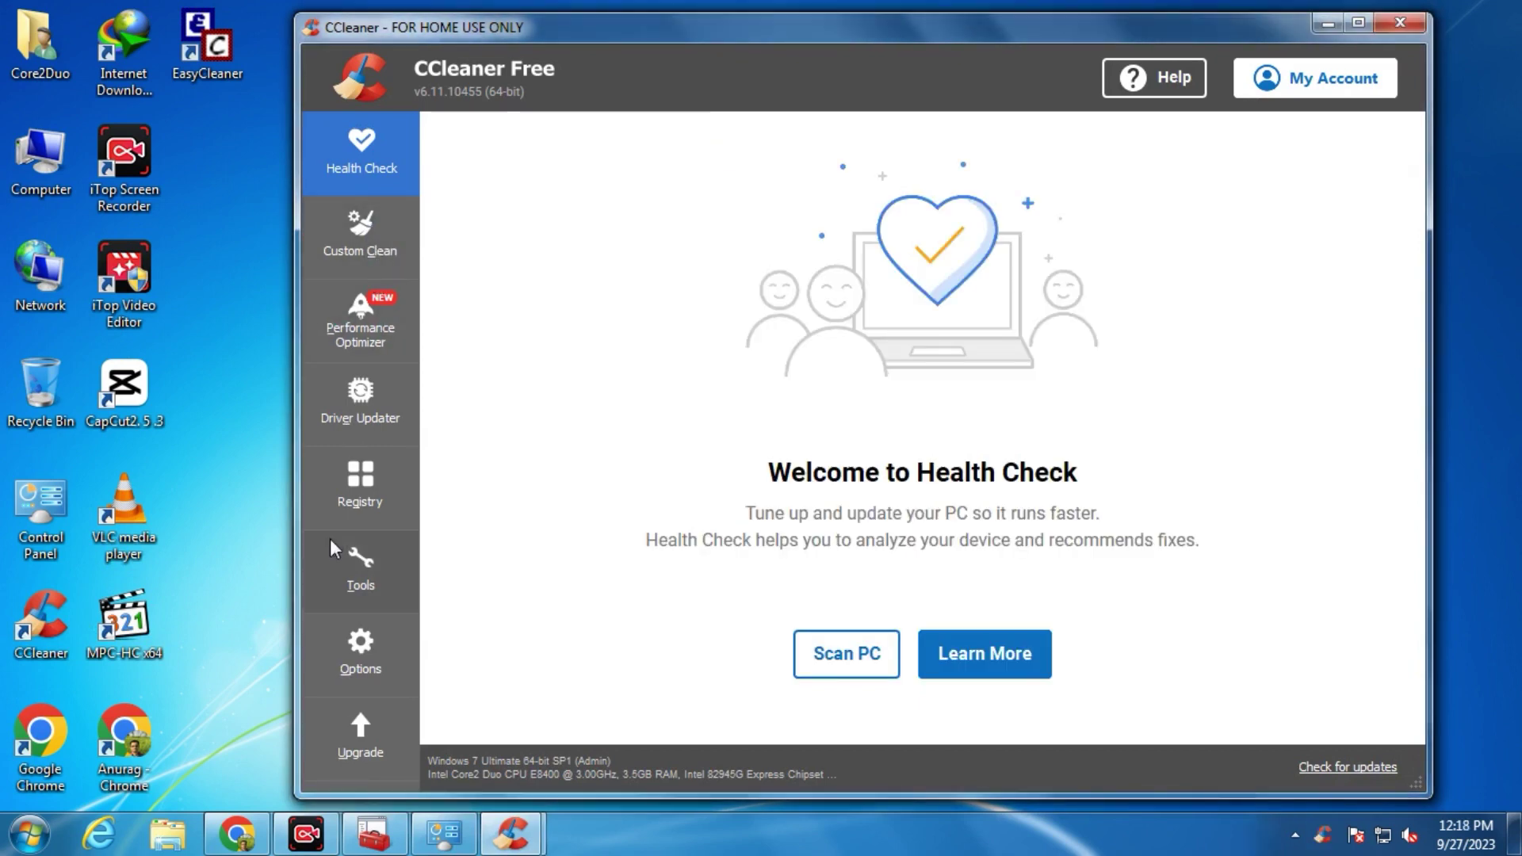
double_click(208, 43)
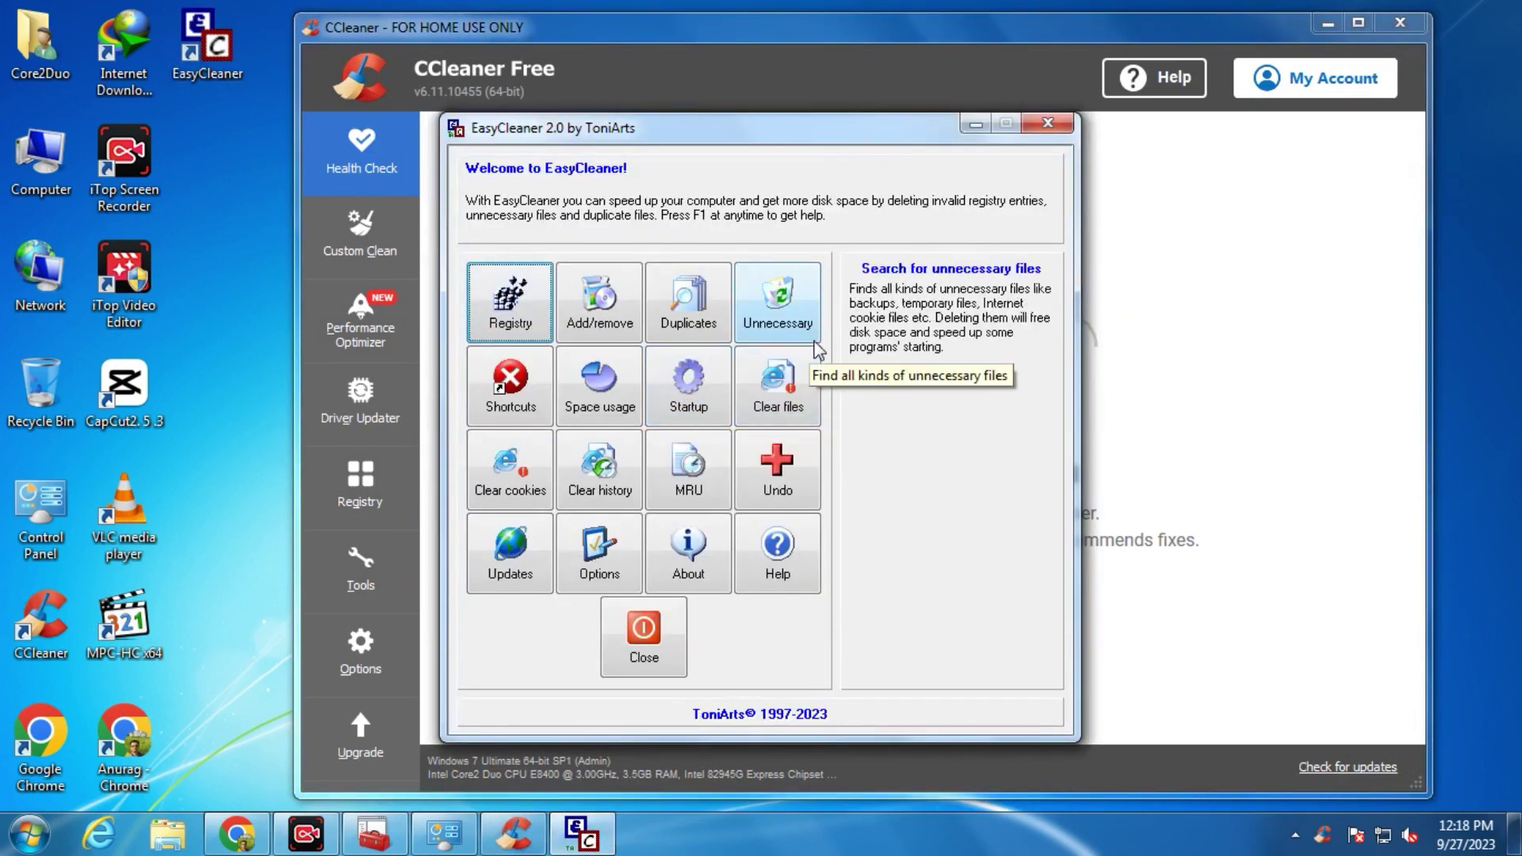
click(638, 639)
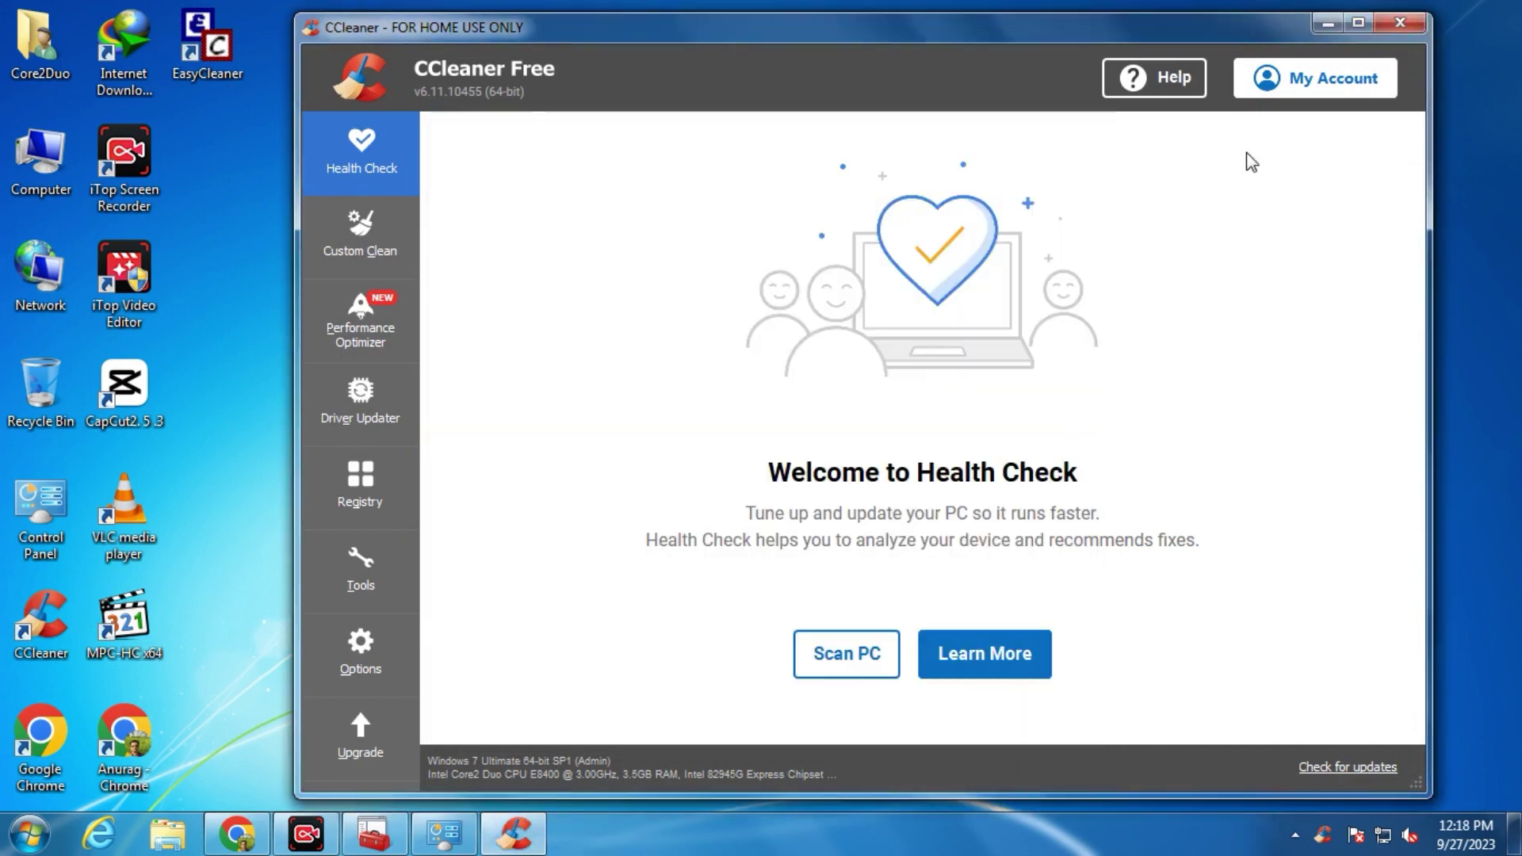
click(1401, 24)
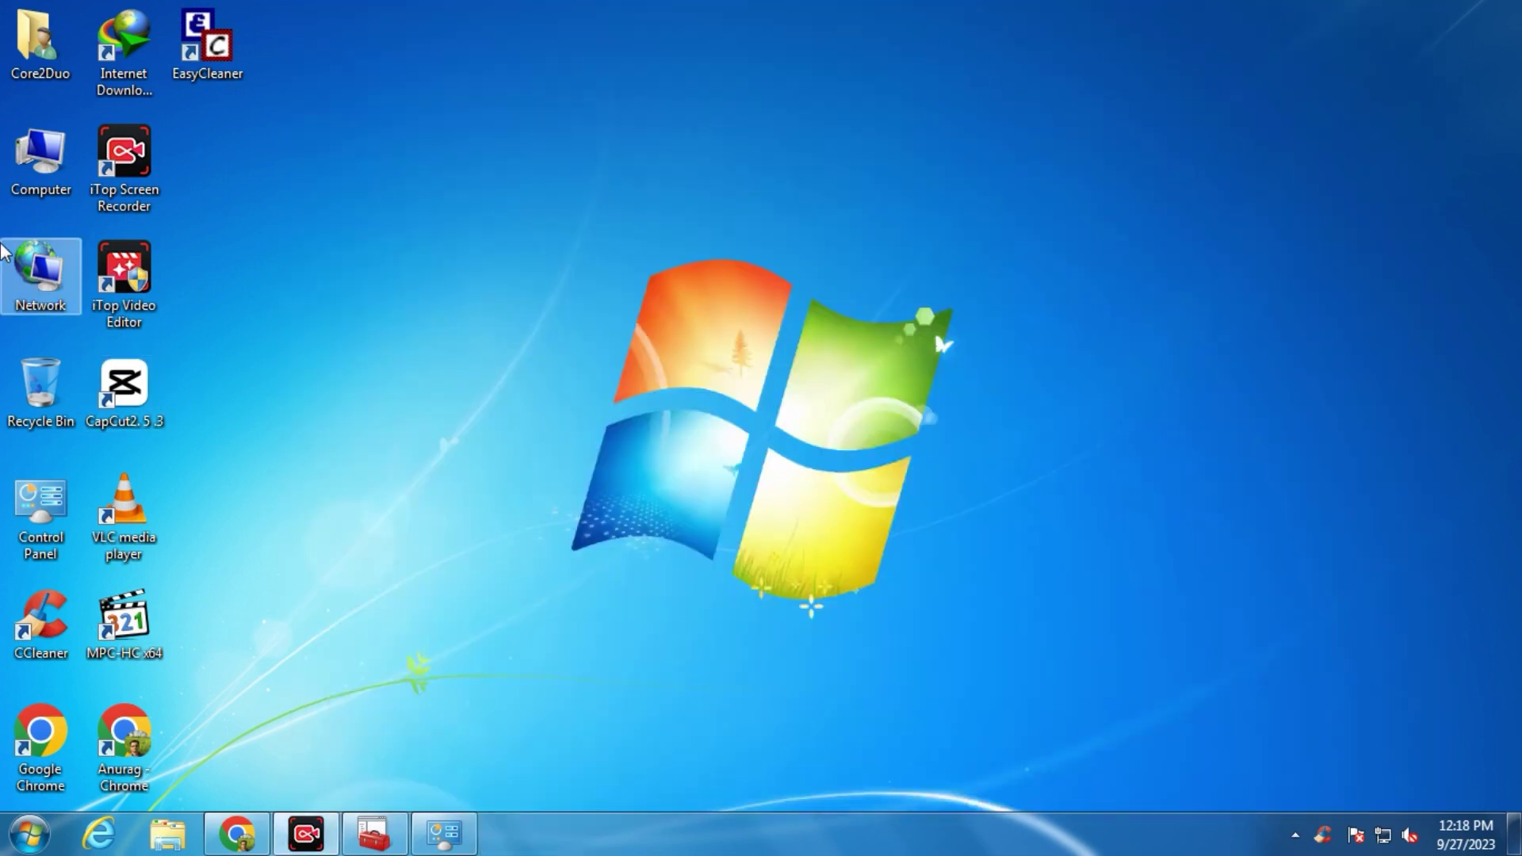
Open the computer's advanced system settings and review the visual effects list in the Performance Options
right_click(32, 191)
click(221, 396)
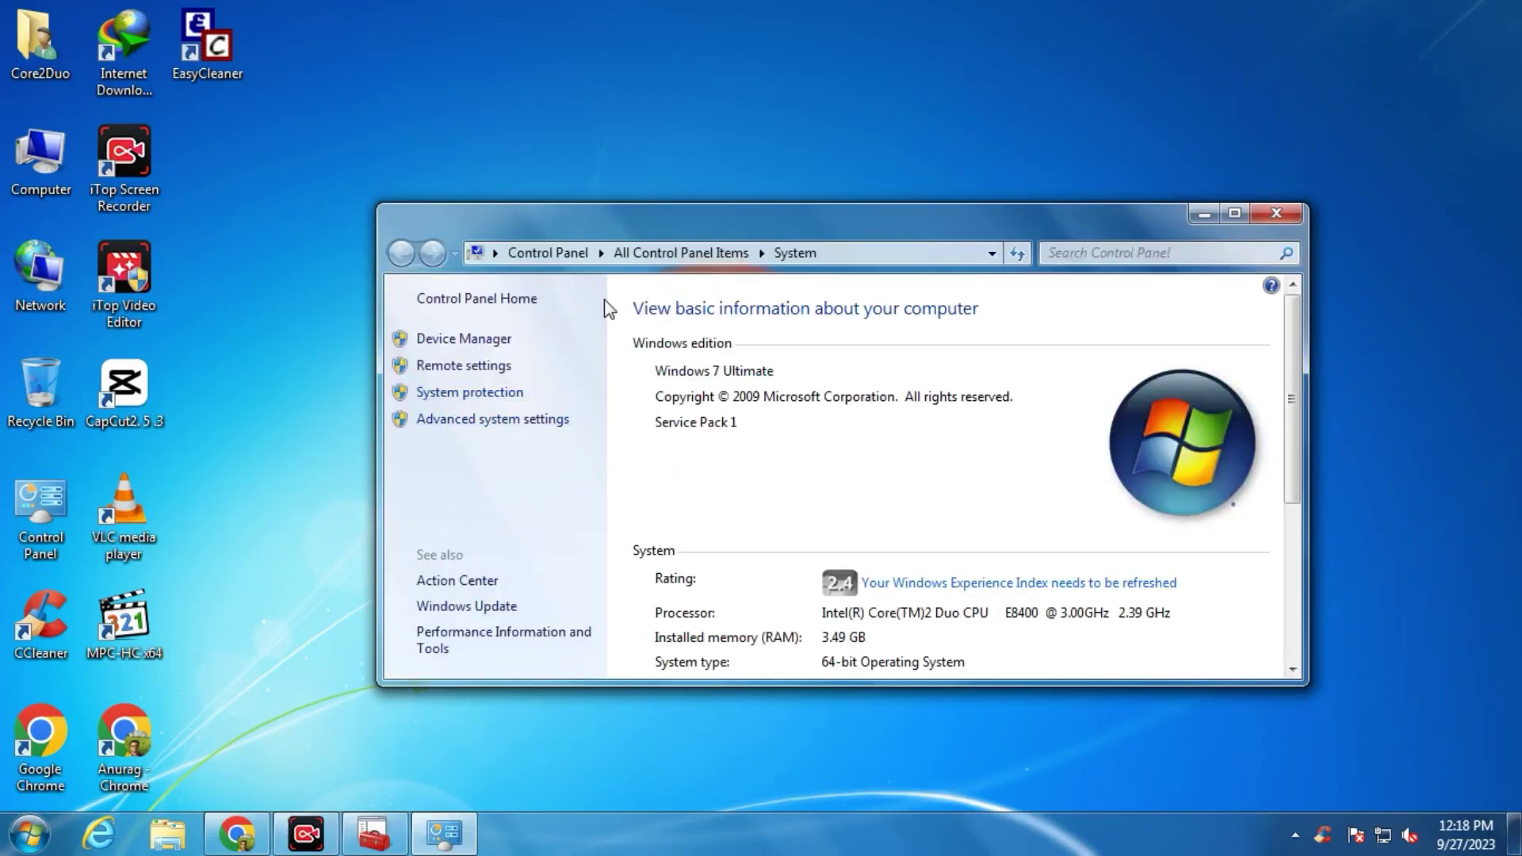
drag(631, 214, 577, 118)
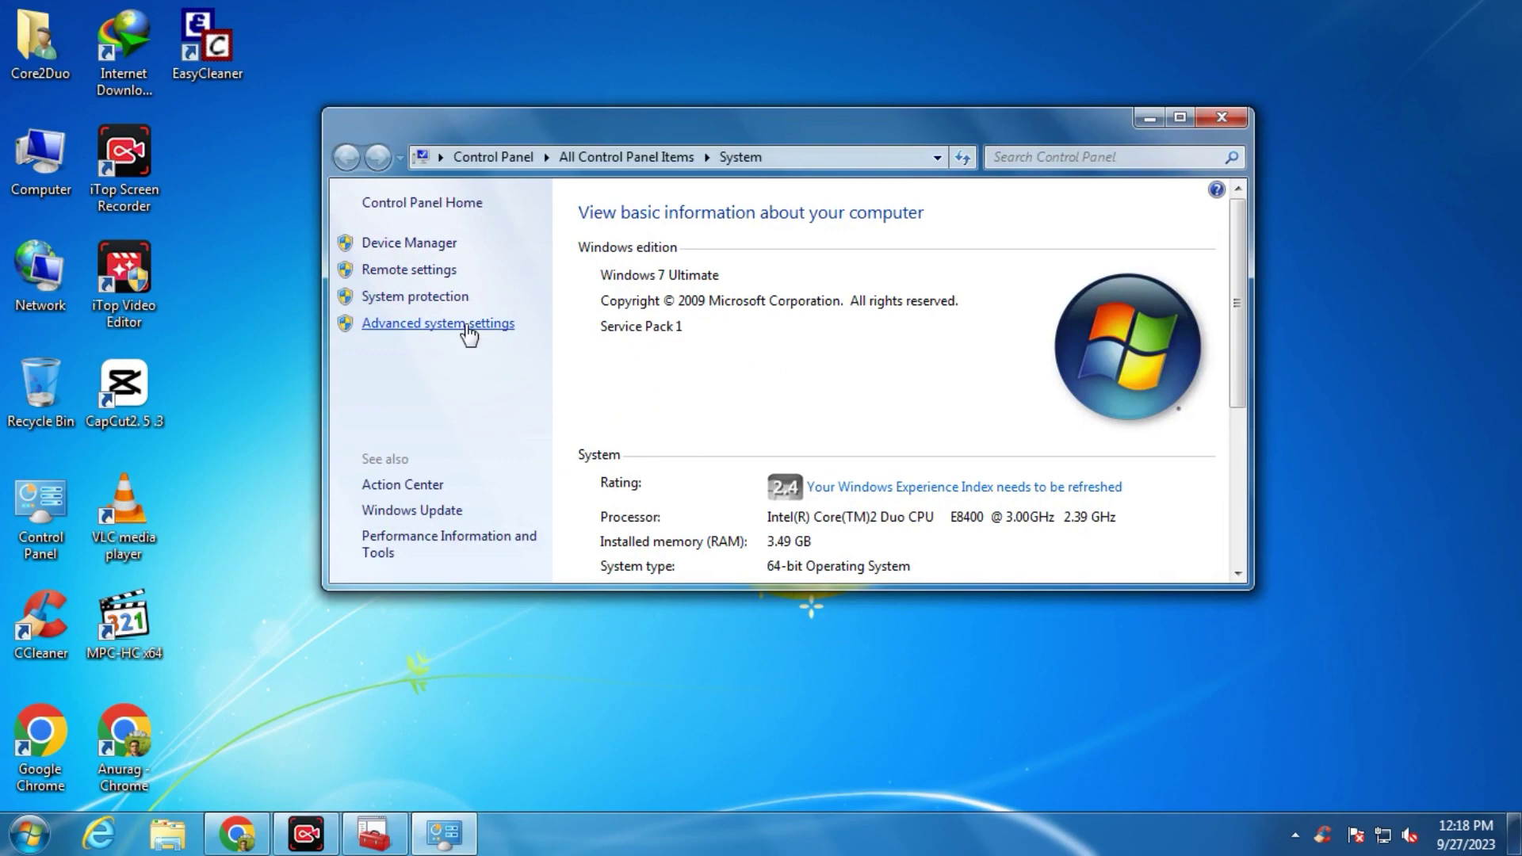
click(467, 331)
click(487, 262)
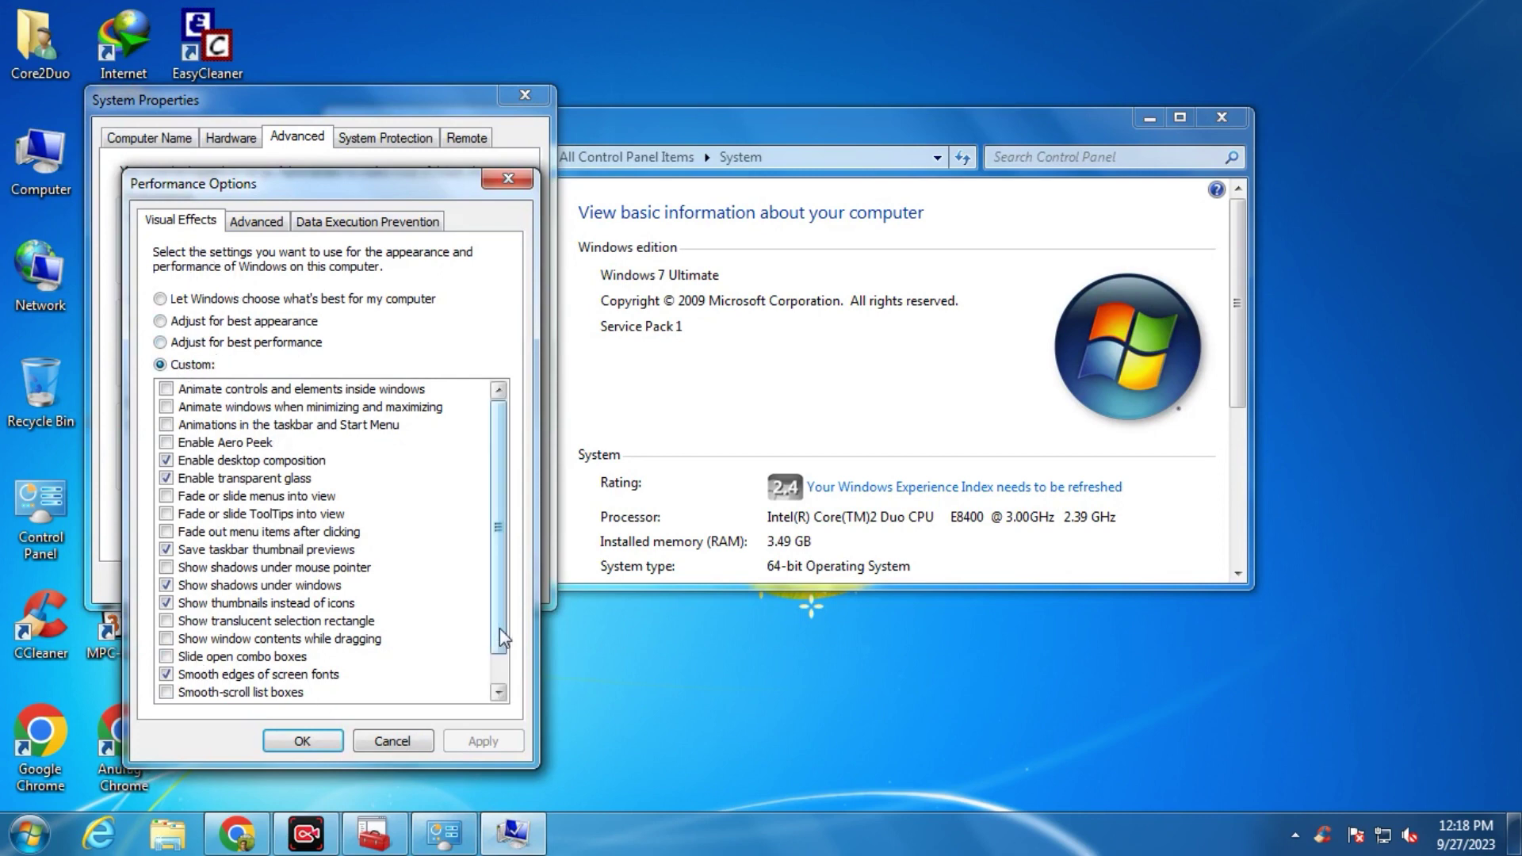
scroll(499, 629, down, 1)
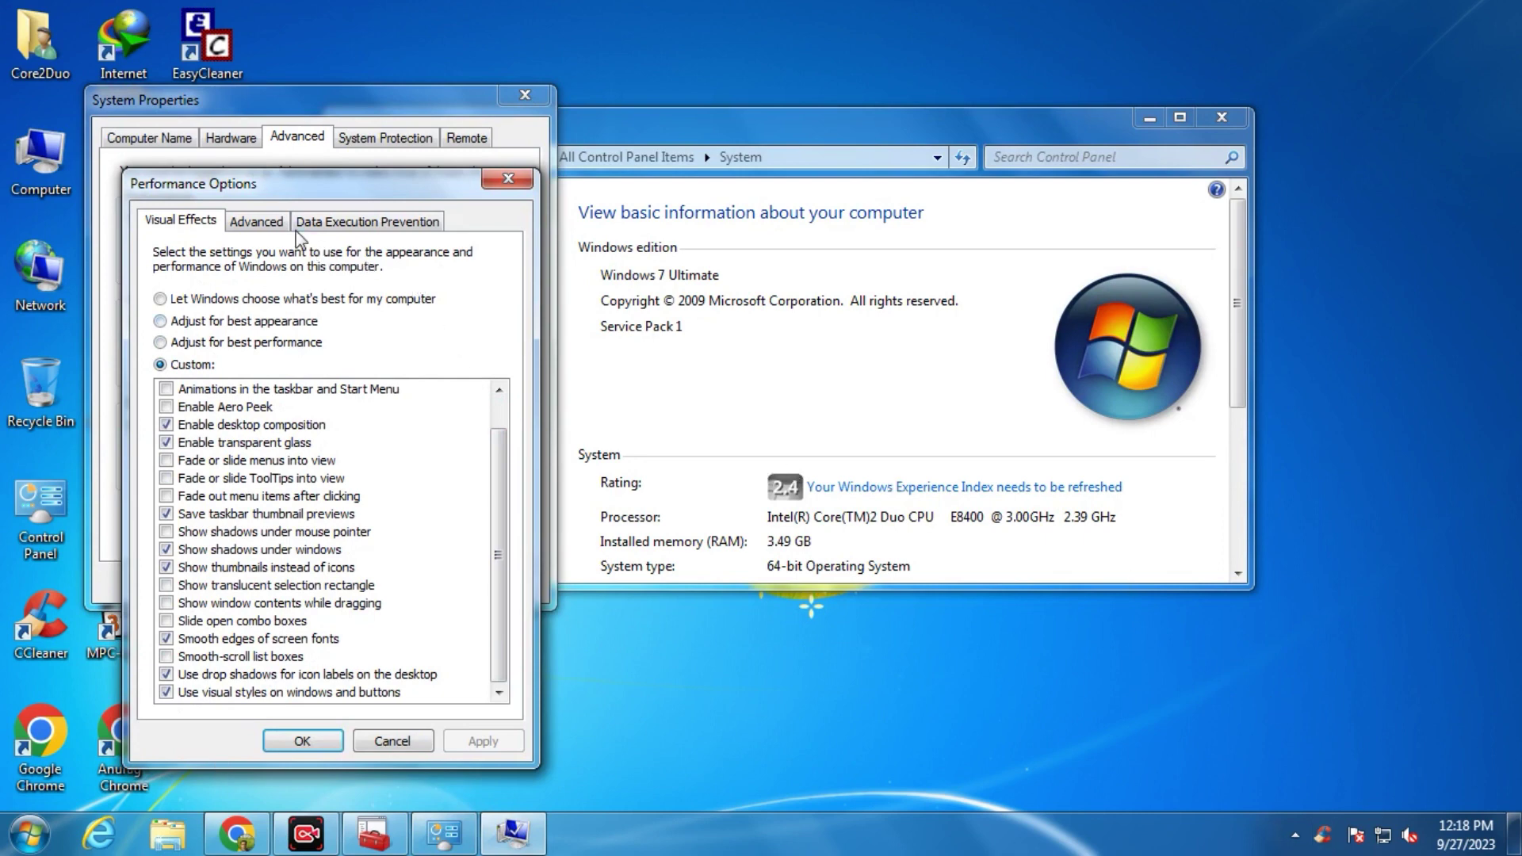
Examine the virtual memory settings for drive C, and close the performance and system properties dialogs without changing anything
click(273, 225)
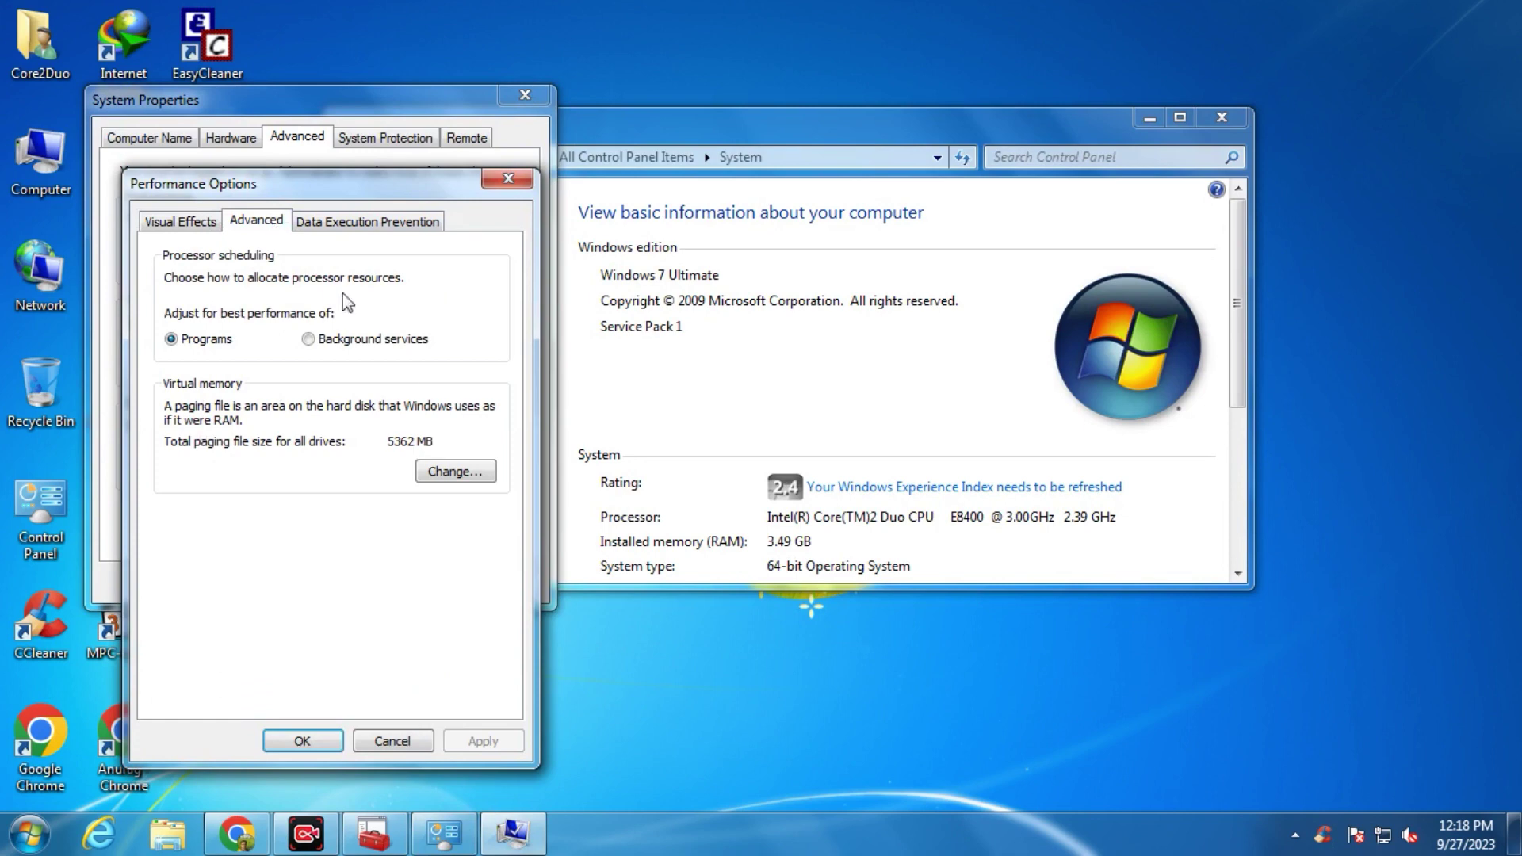
click(456, 473)
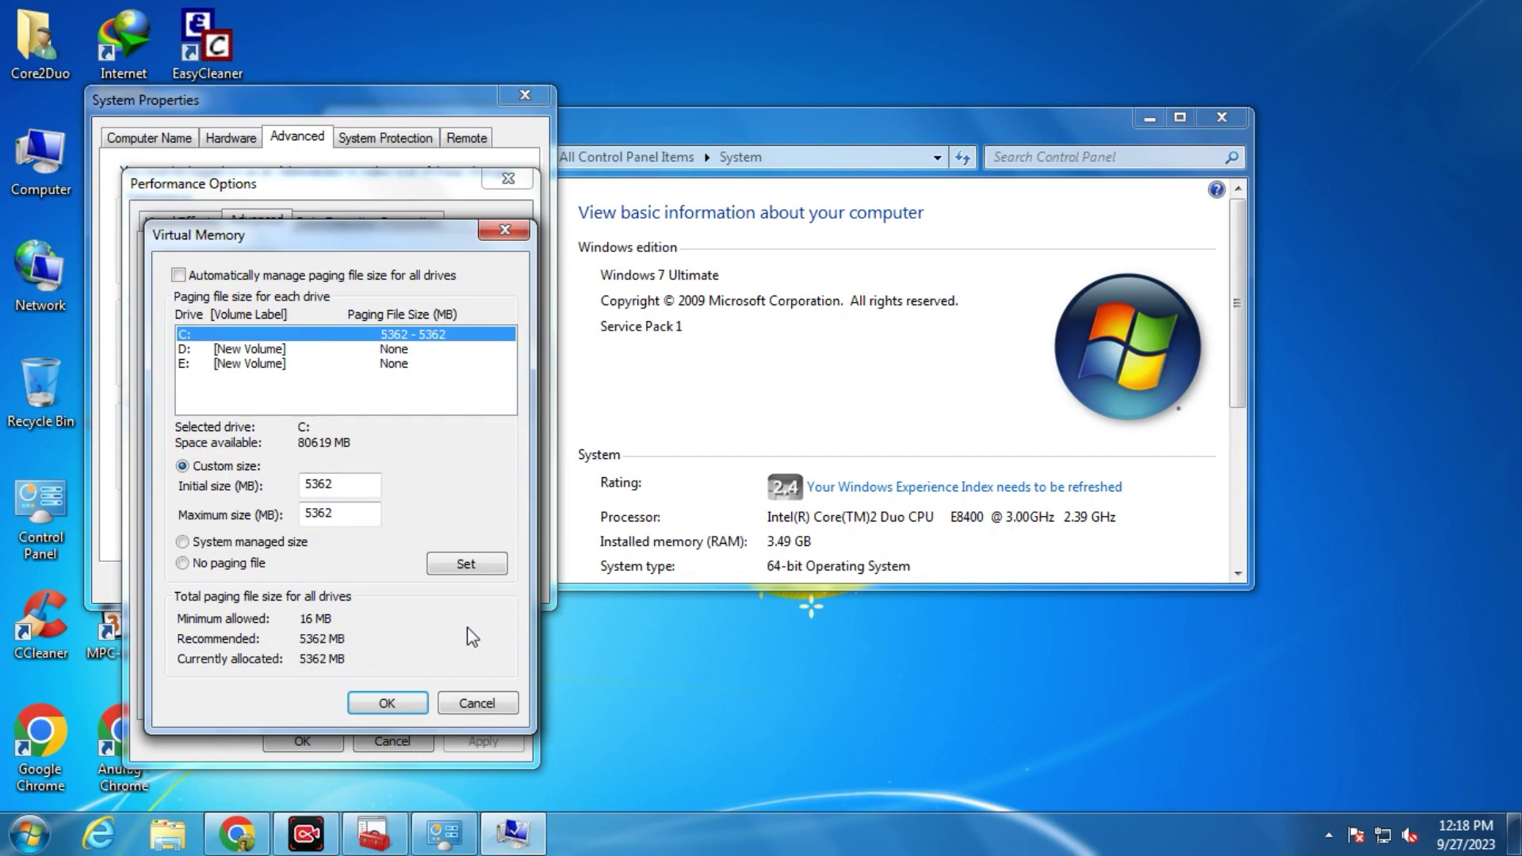
click(478, 705)
click(404, 739)
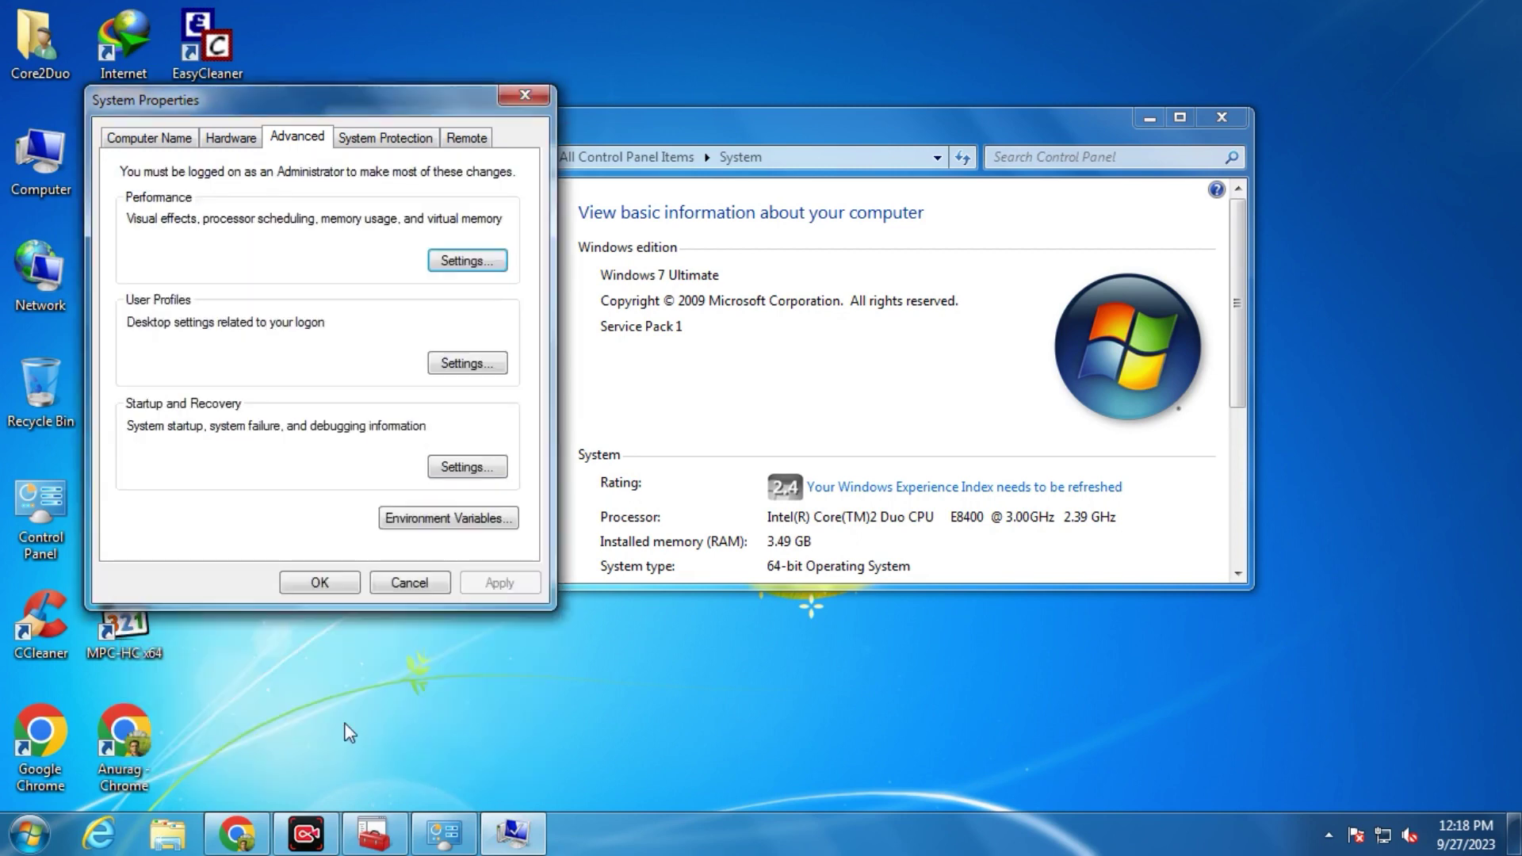
click(357, 587)
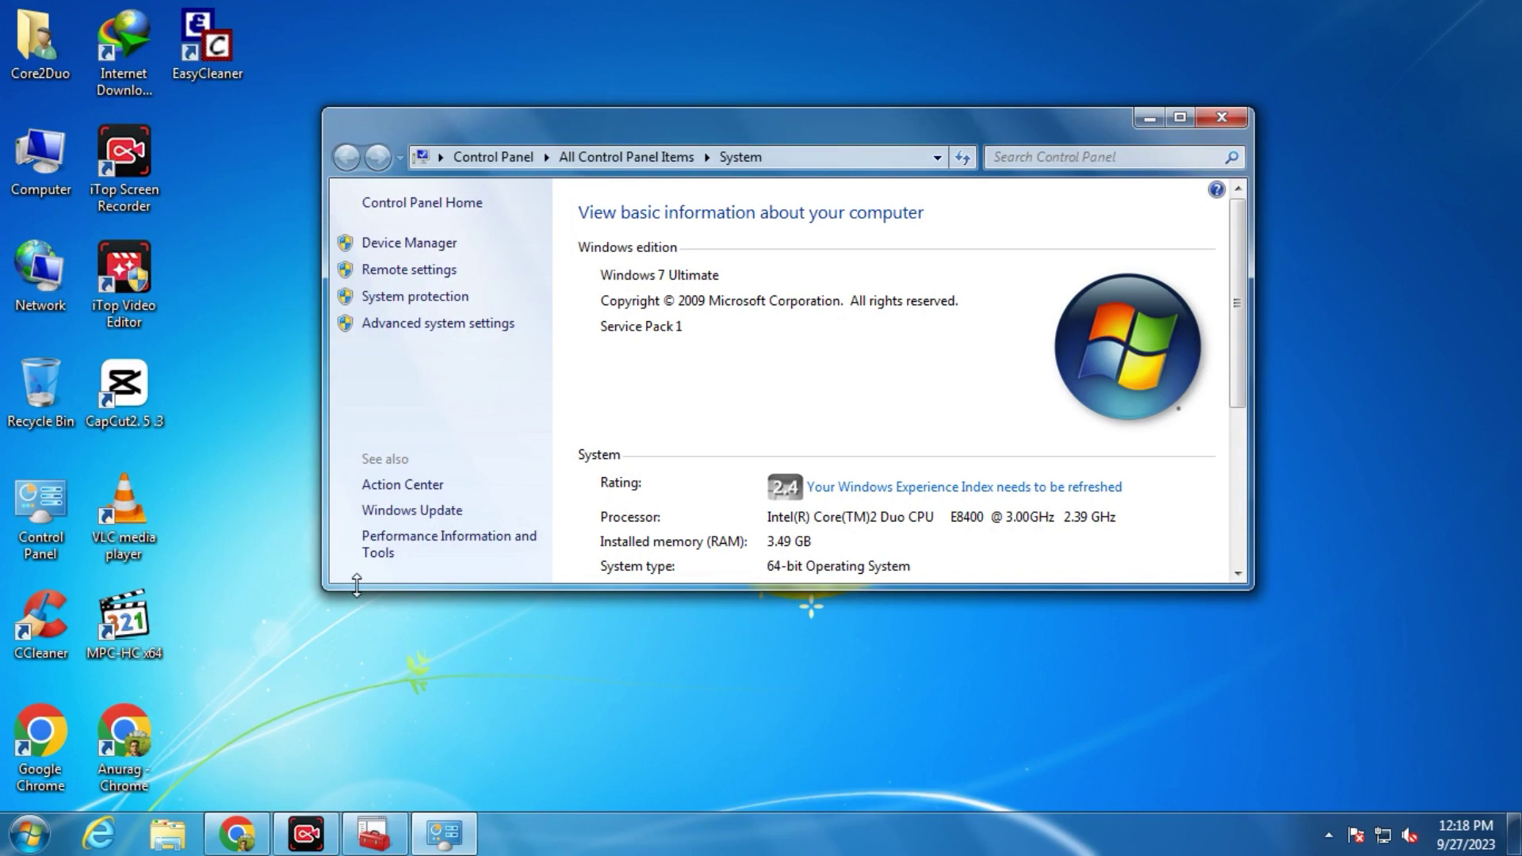
Run msconfig to open System Configuration and show the advanced boot options for Windows 7
key(super+r)
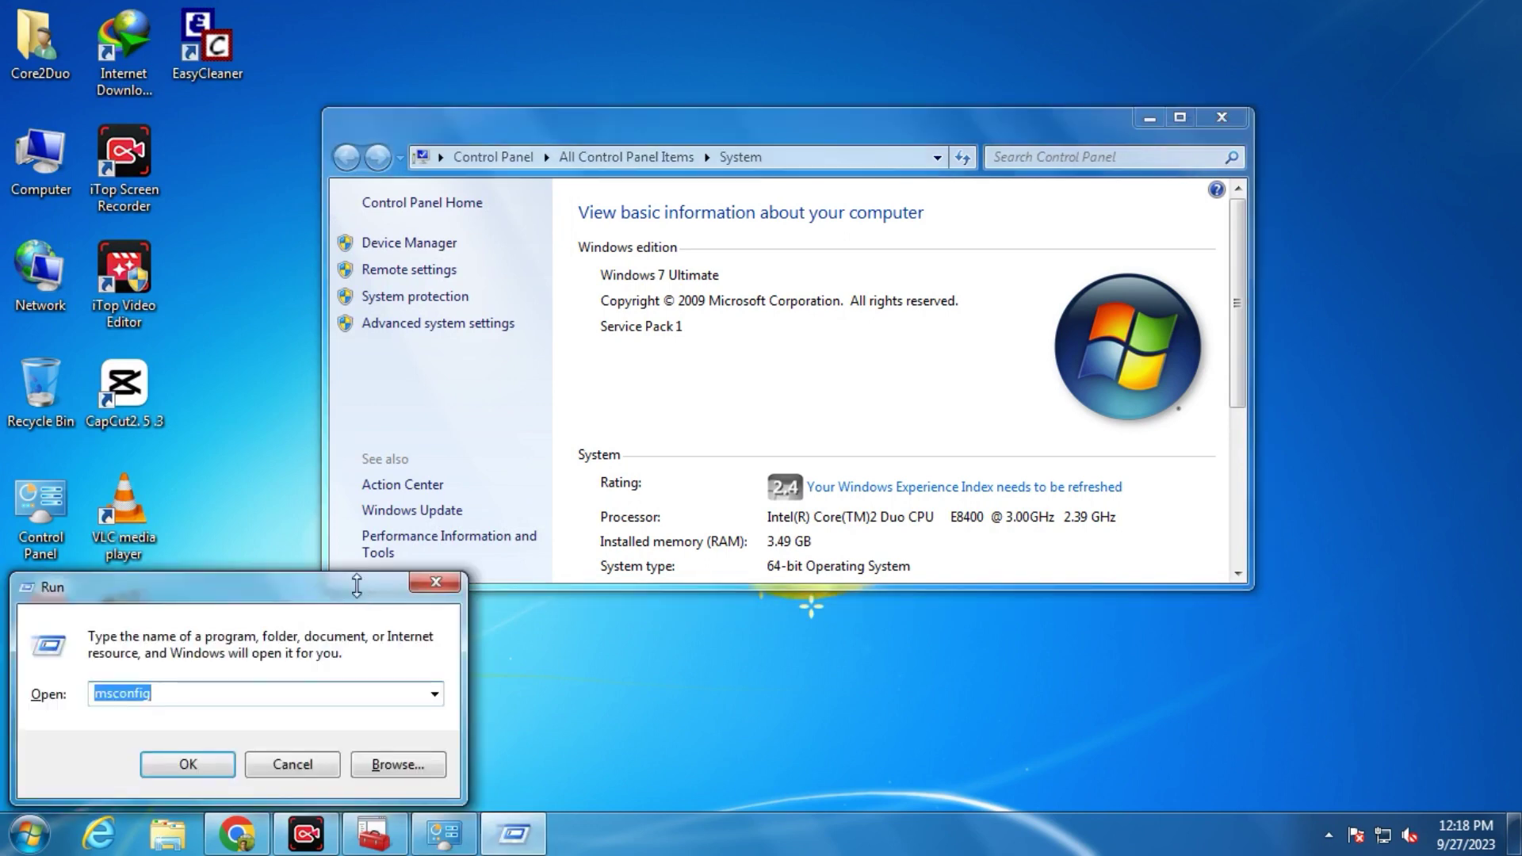
key(Escape)
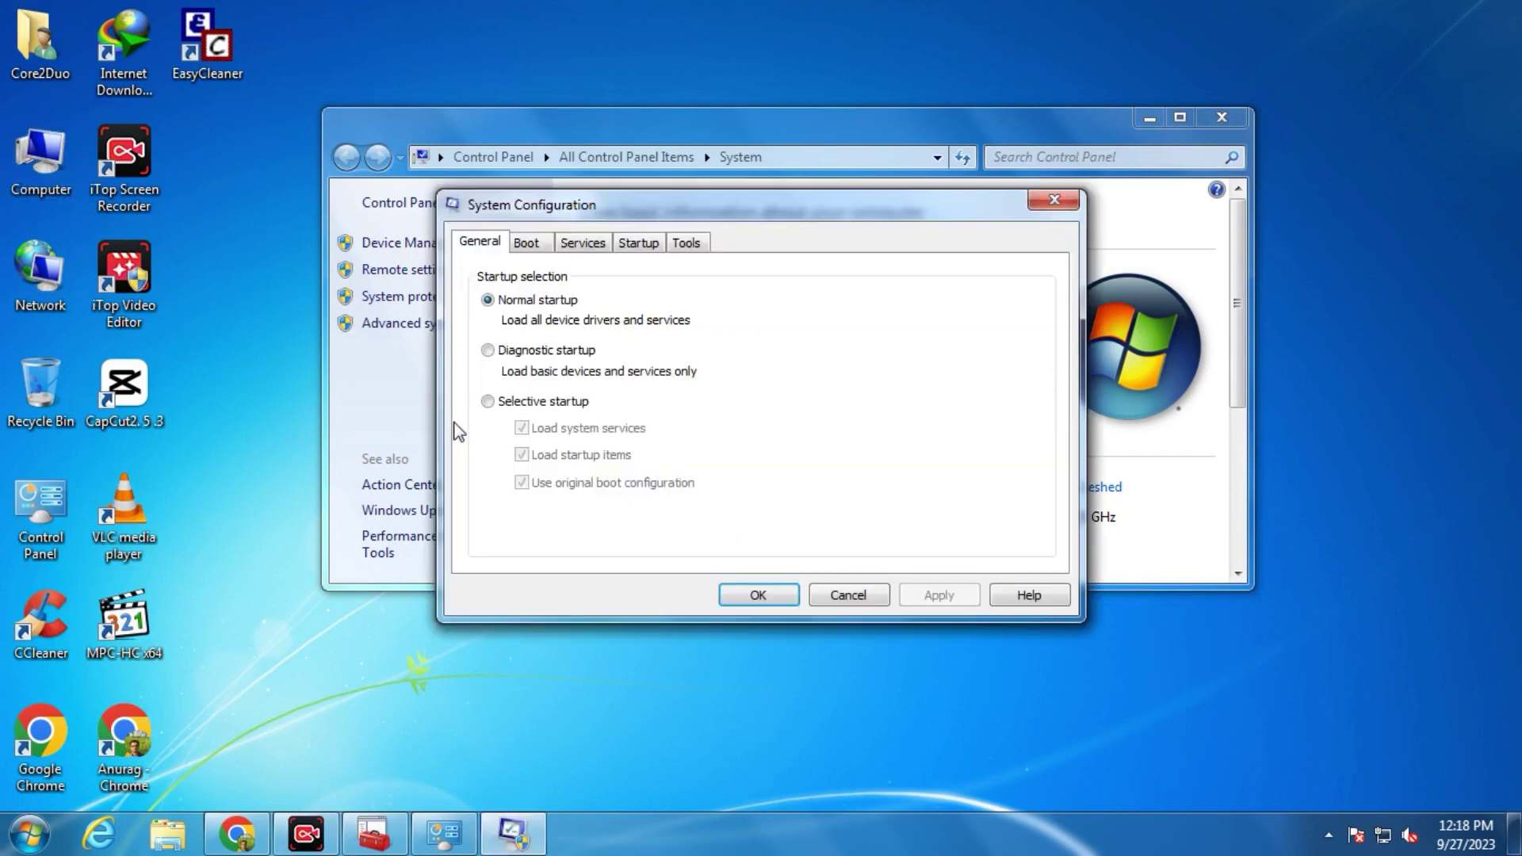
click(527, 242)
click(561, 406)
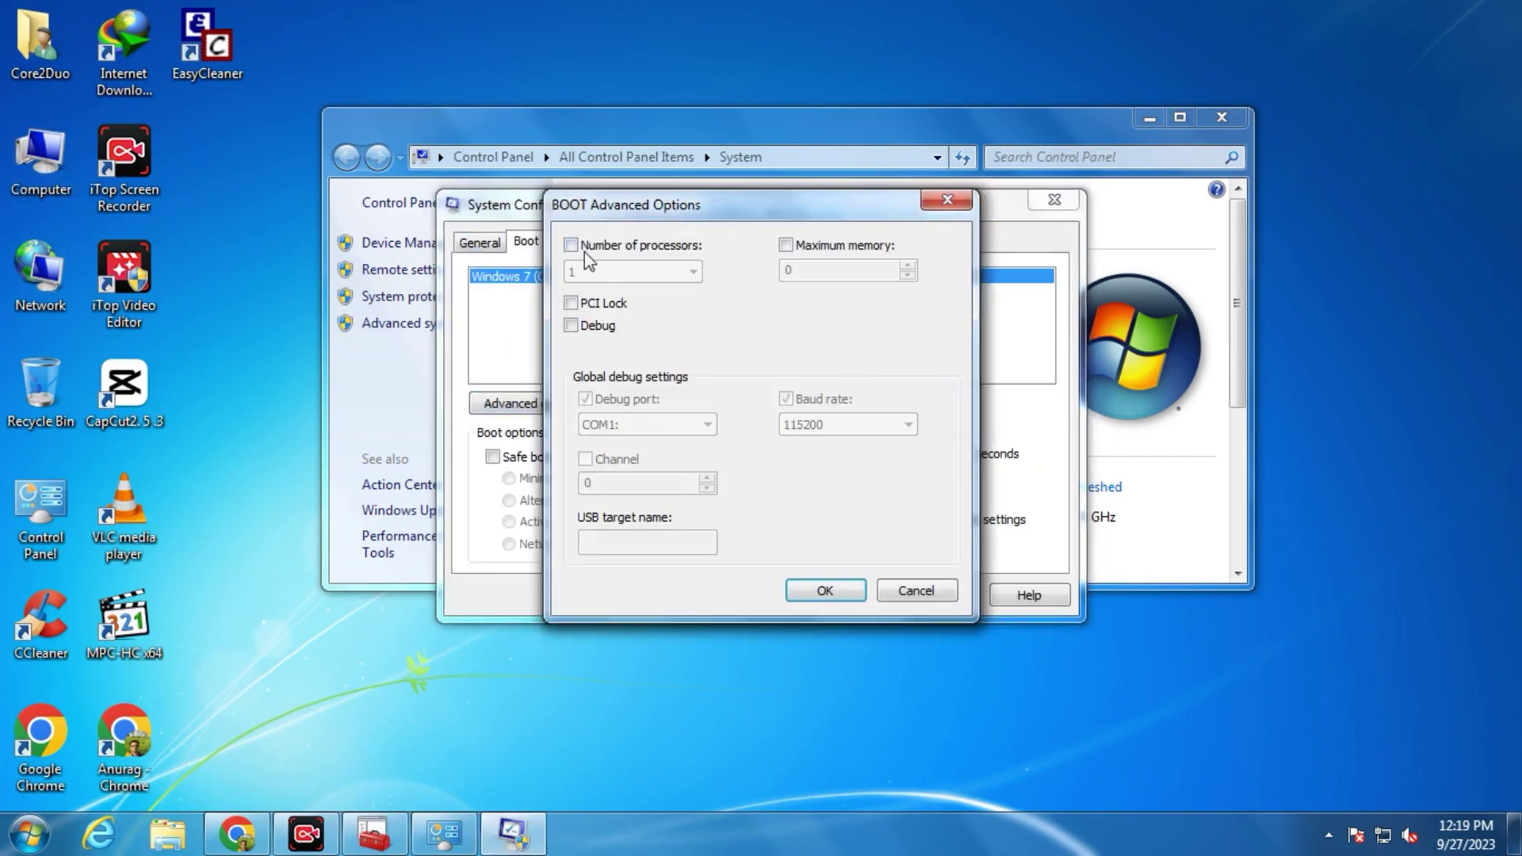
Try setting the number of boot processors to 2, and cancel the advanced boot options
click(583, 247)
click(651, 271)
click(650, 306)
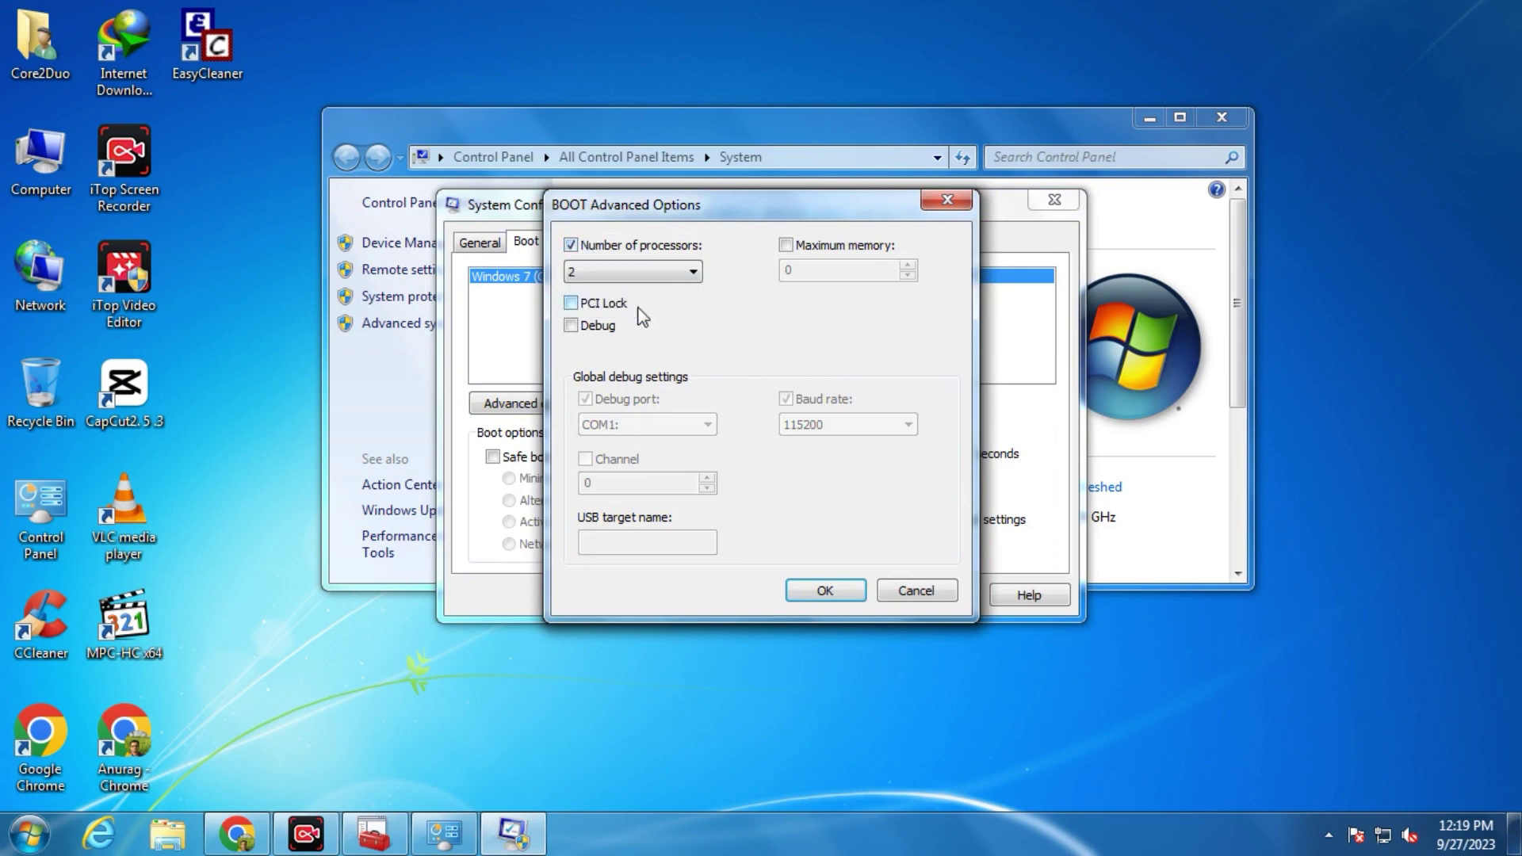
click(917, 593)
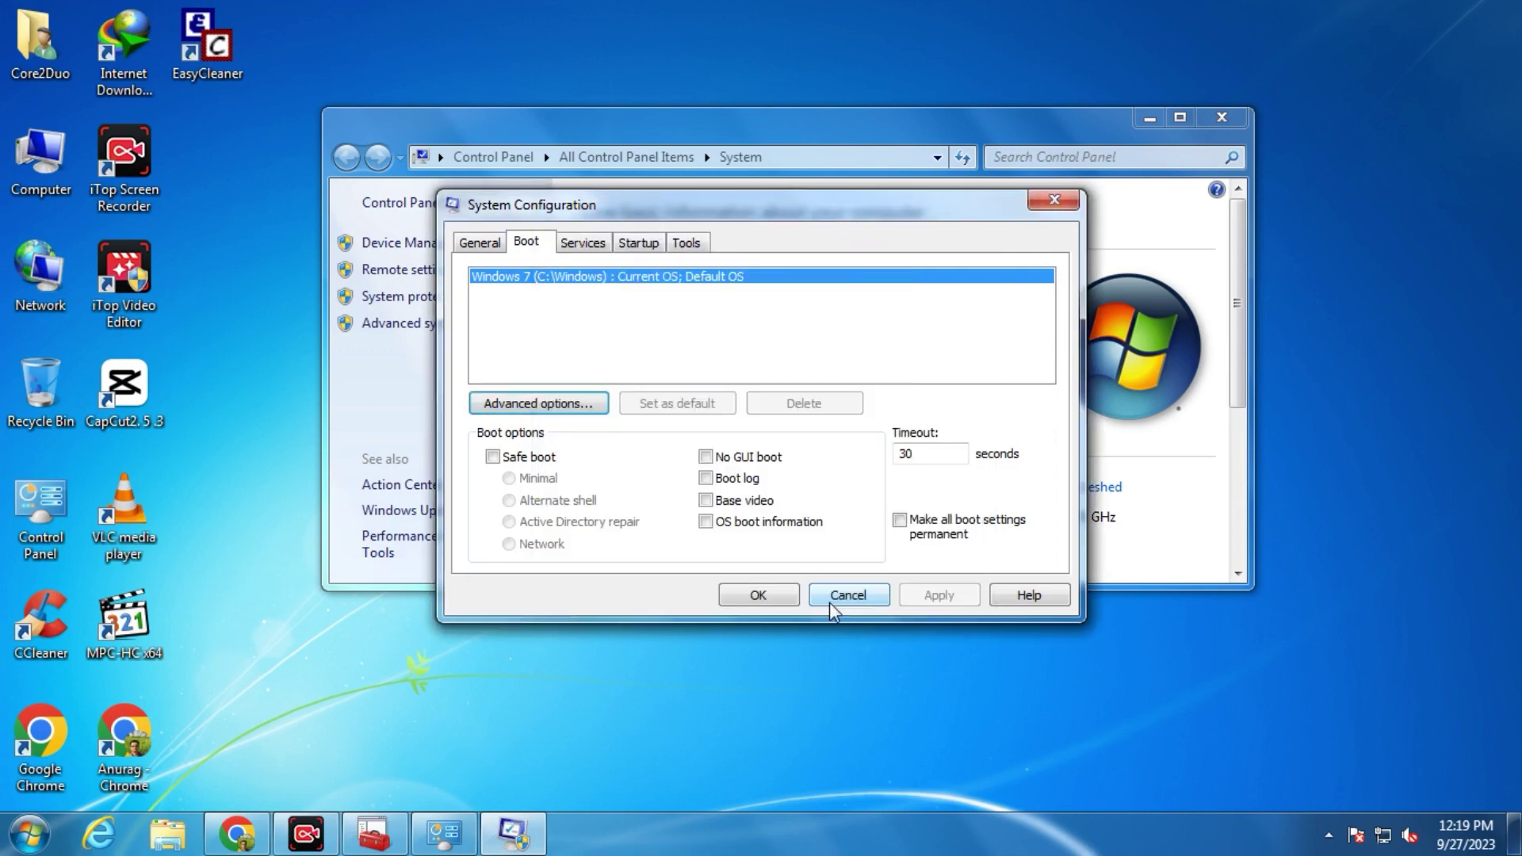
Review the startup items with their name column widened, permanently dismissing the color scheme prompt with the current scheme kept, and close both windows
click(639, 245)
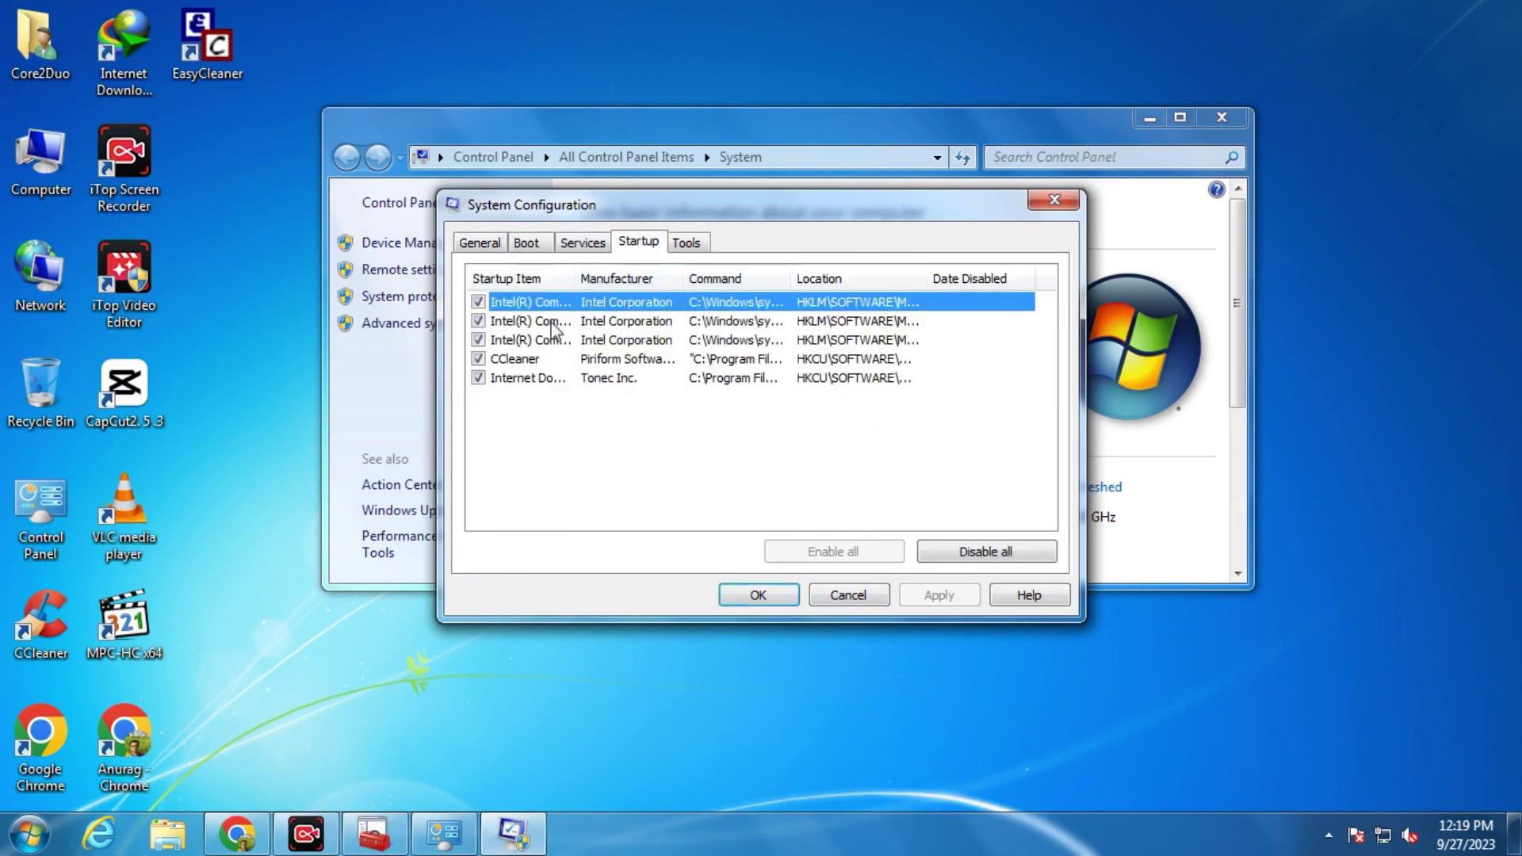
drag(683, 278, 691, 278)
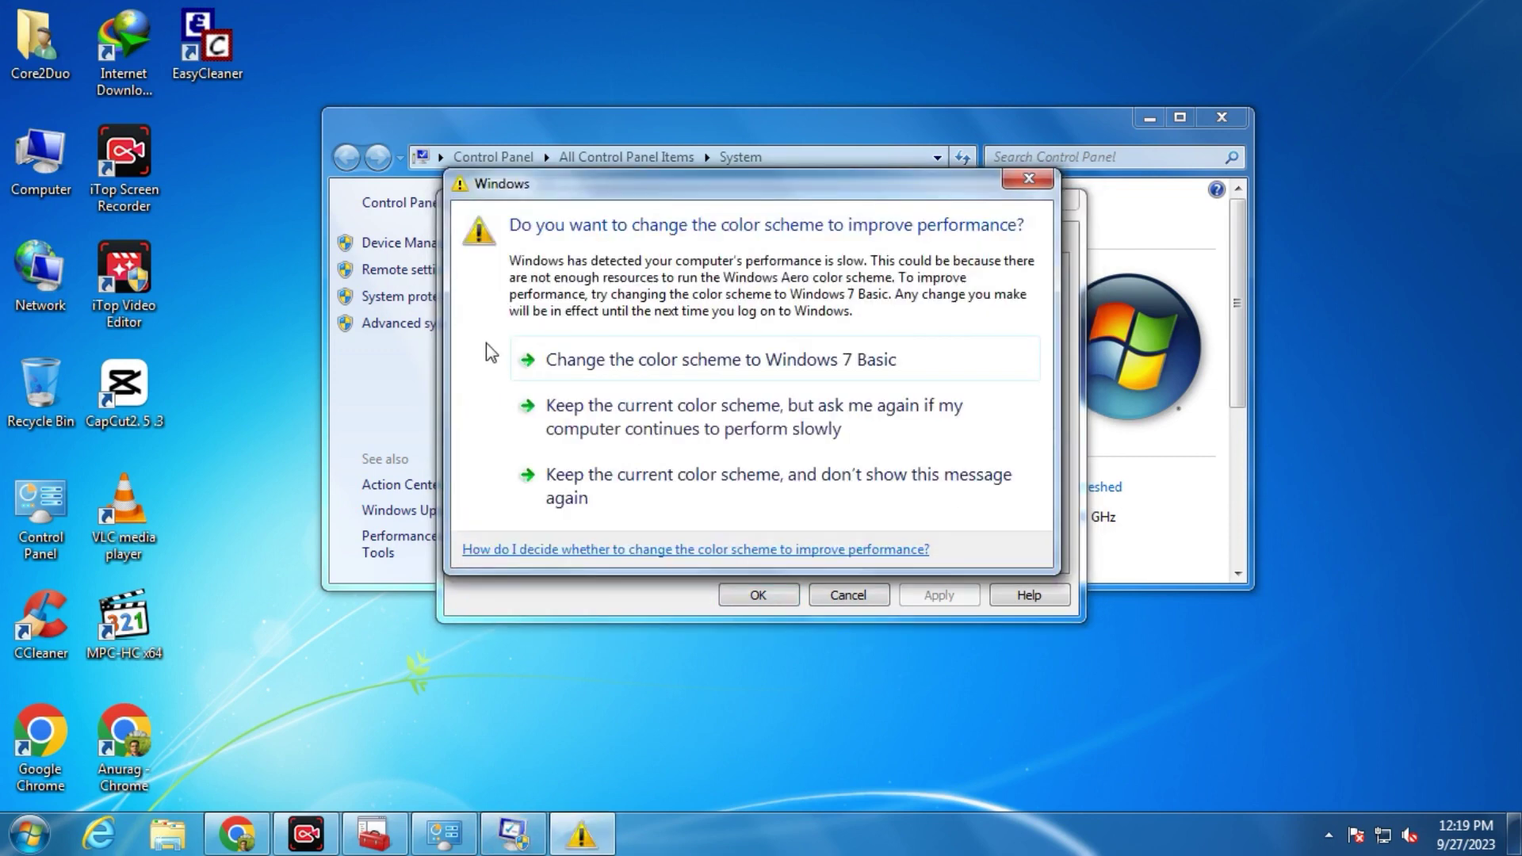
click(656, 478)
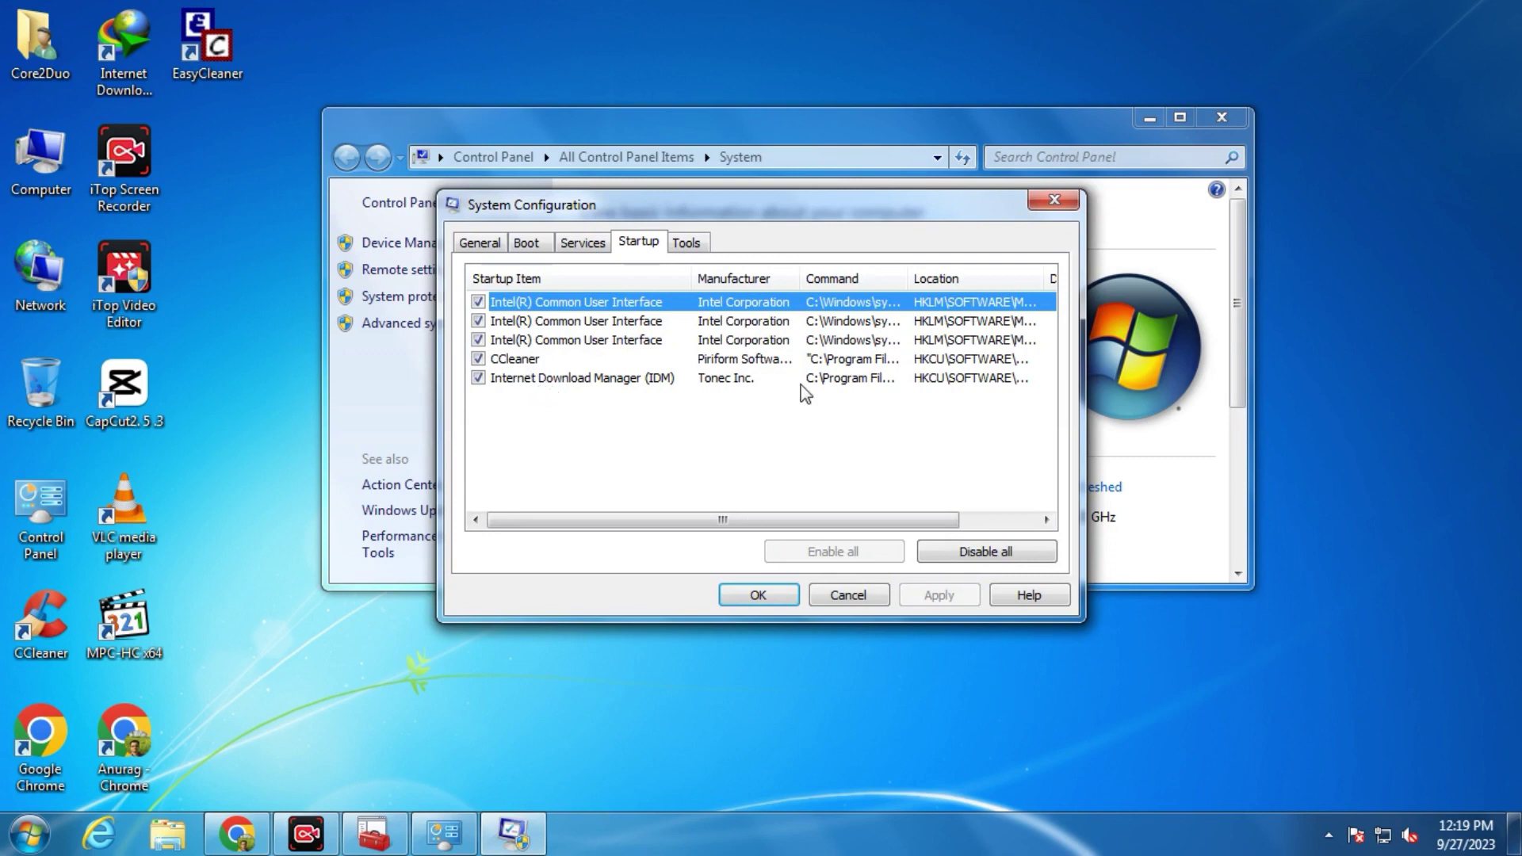
click(848, 596)
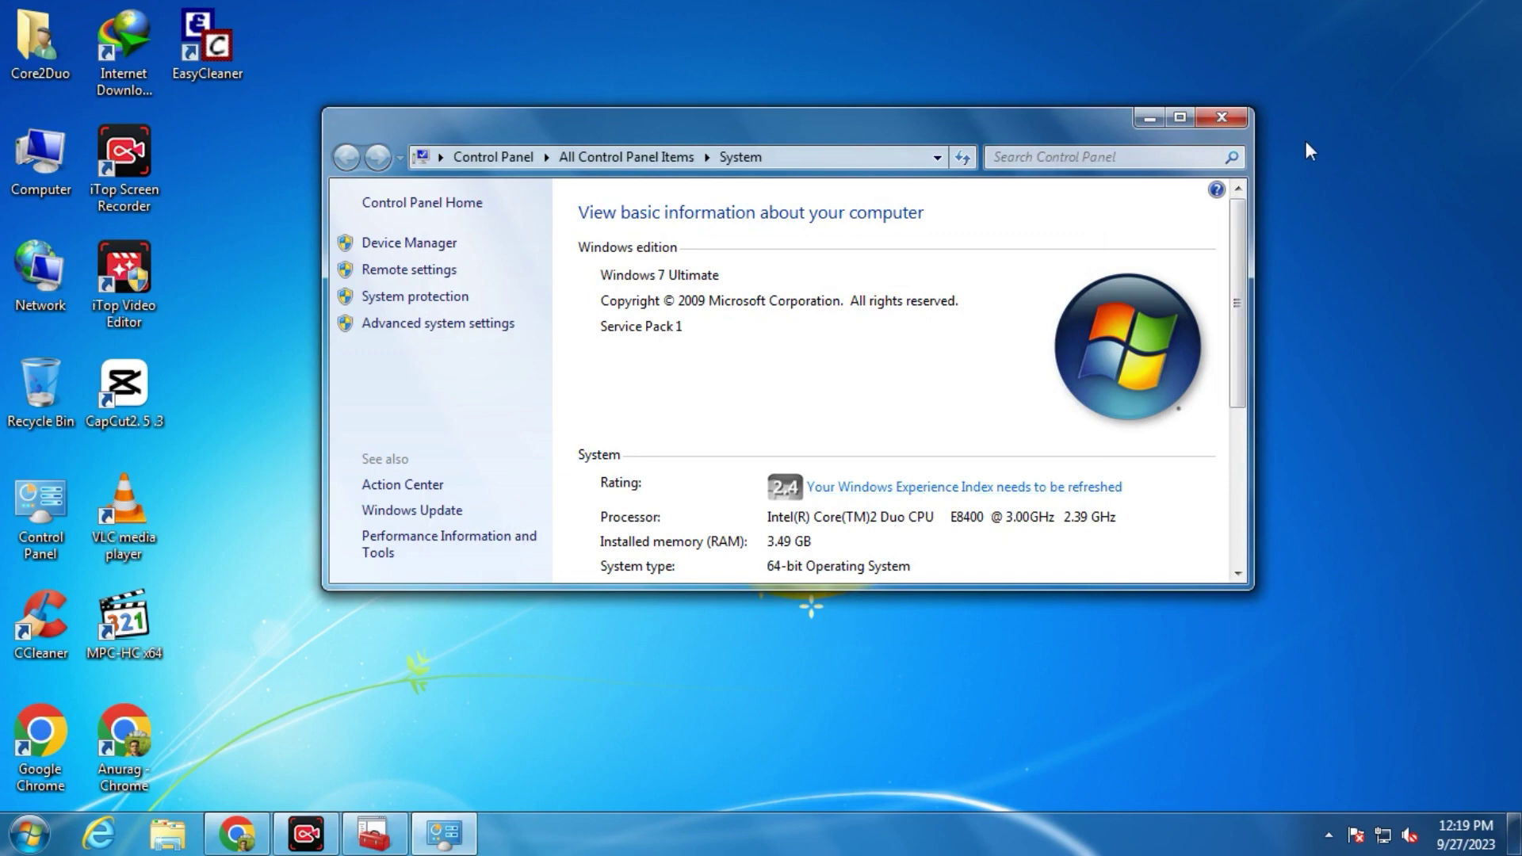
click(1224, 119)
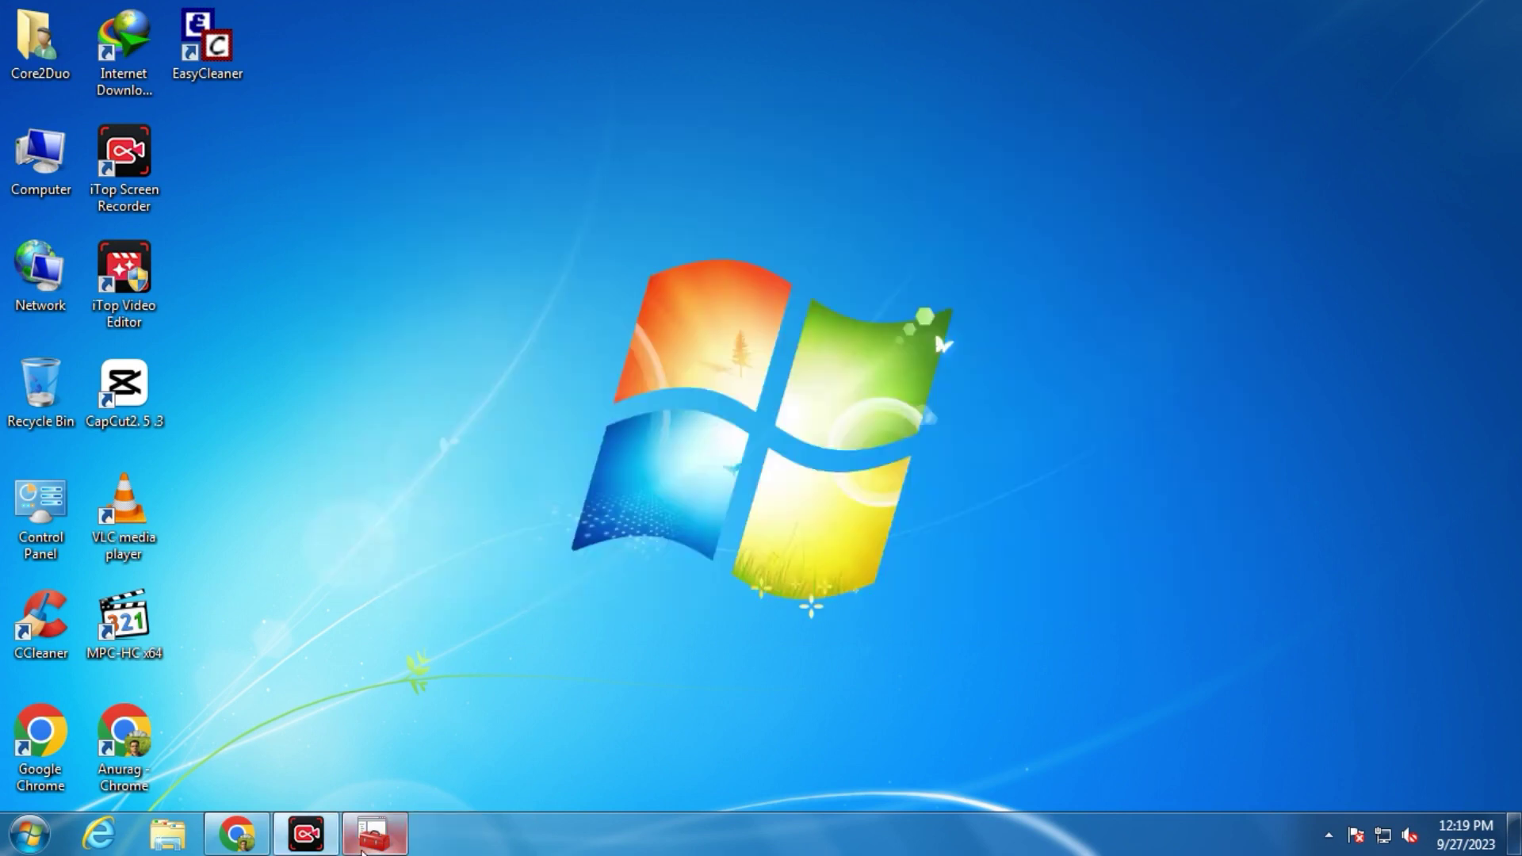
Switch to Chrome and search Google for "avira free antivirus for windows 7"
click(253, 839)
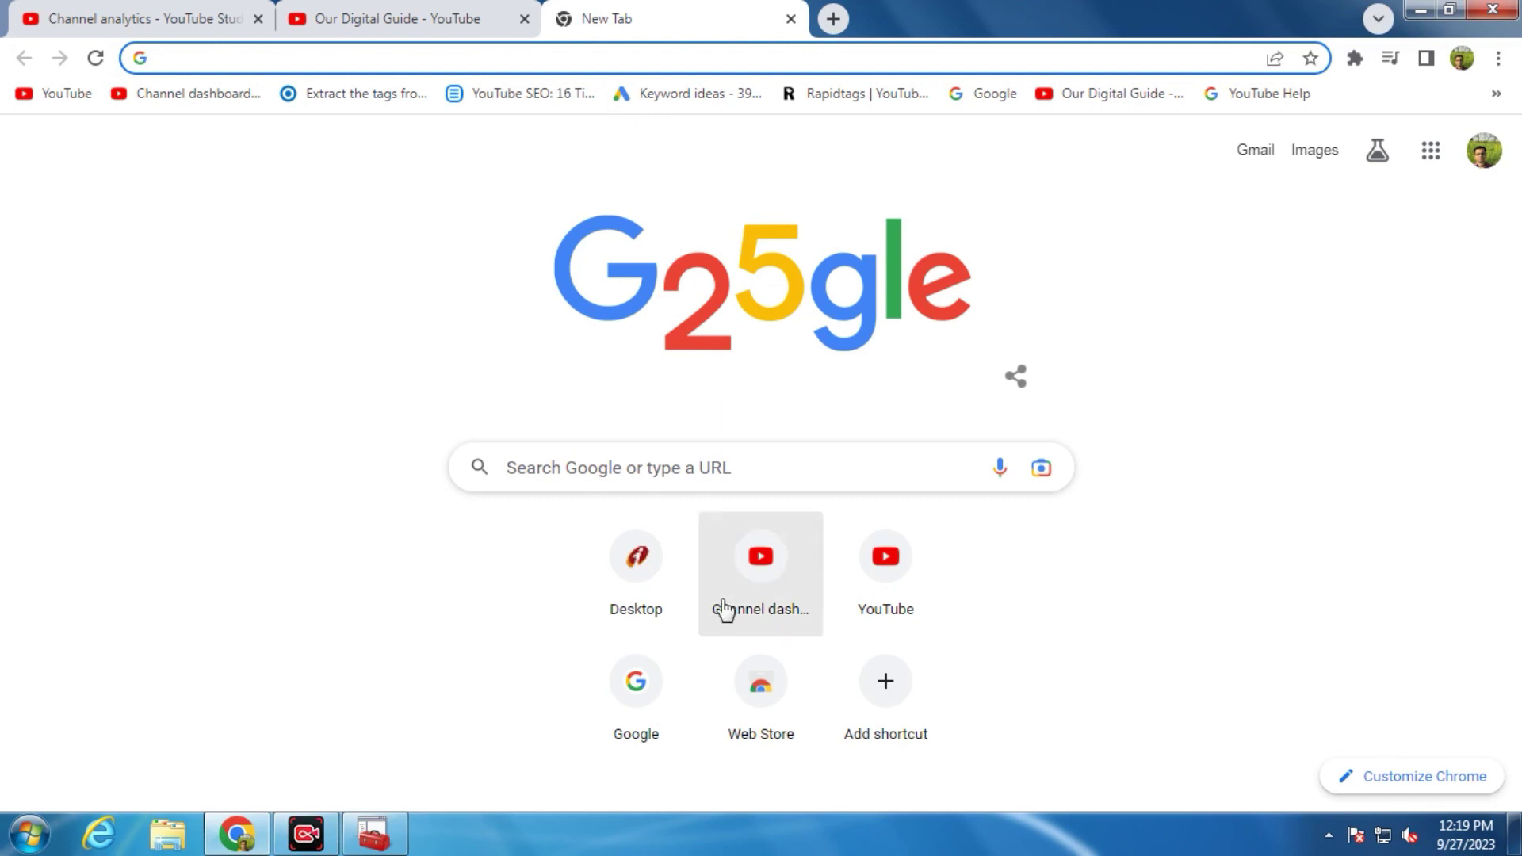
click(616, 706)
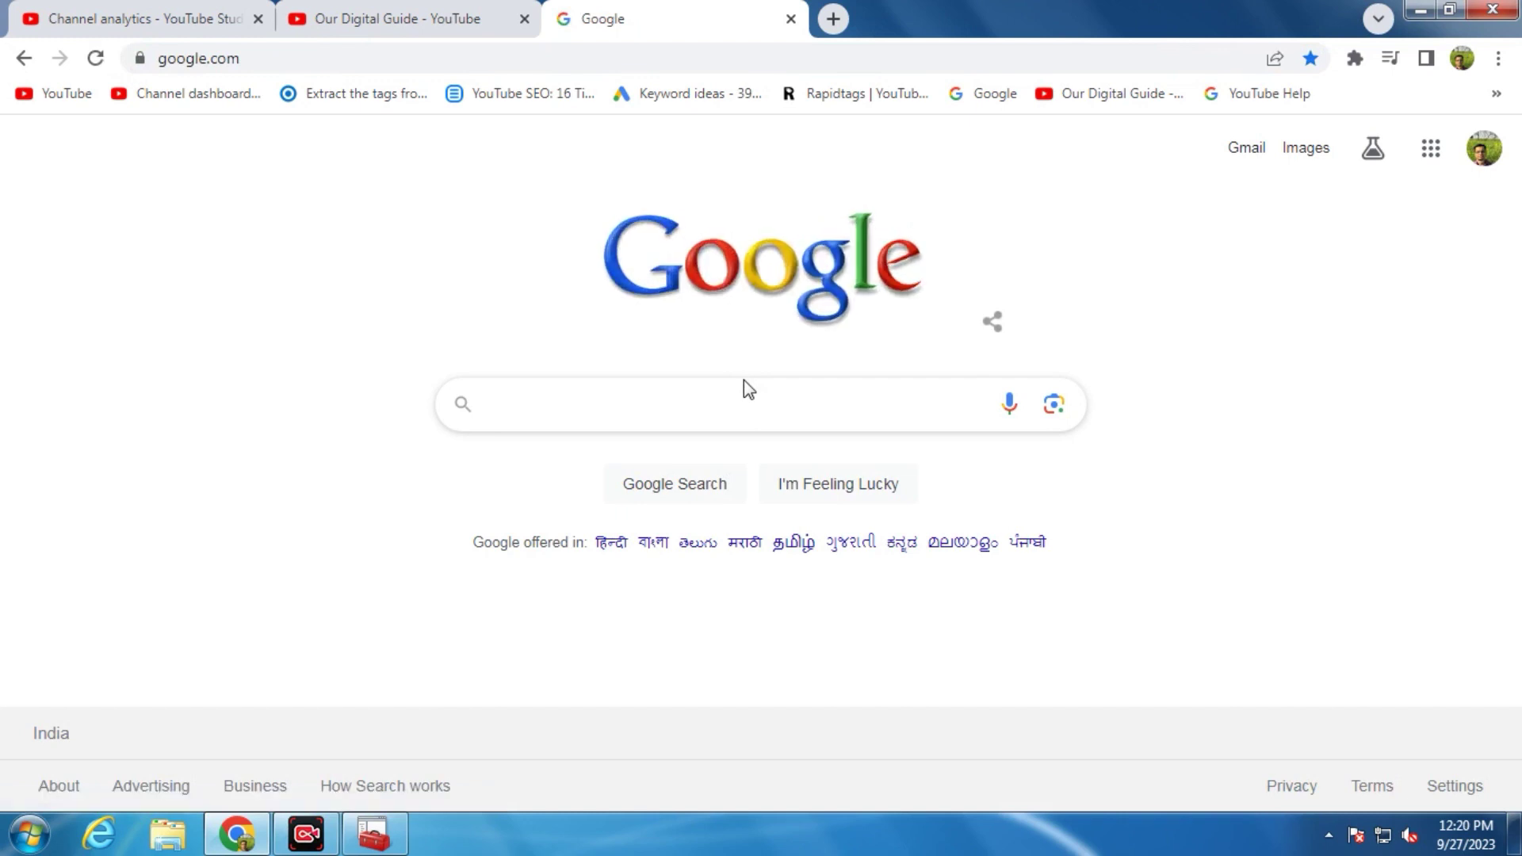
text(avria)
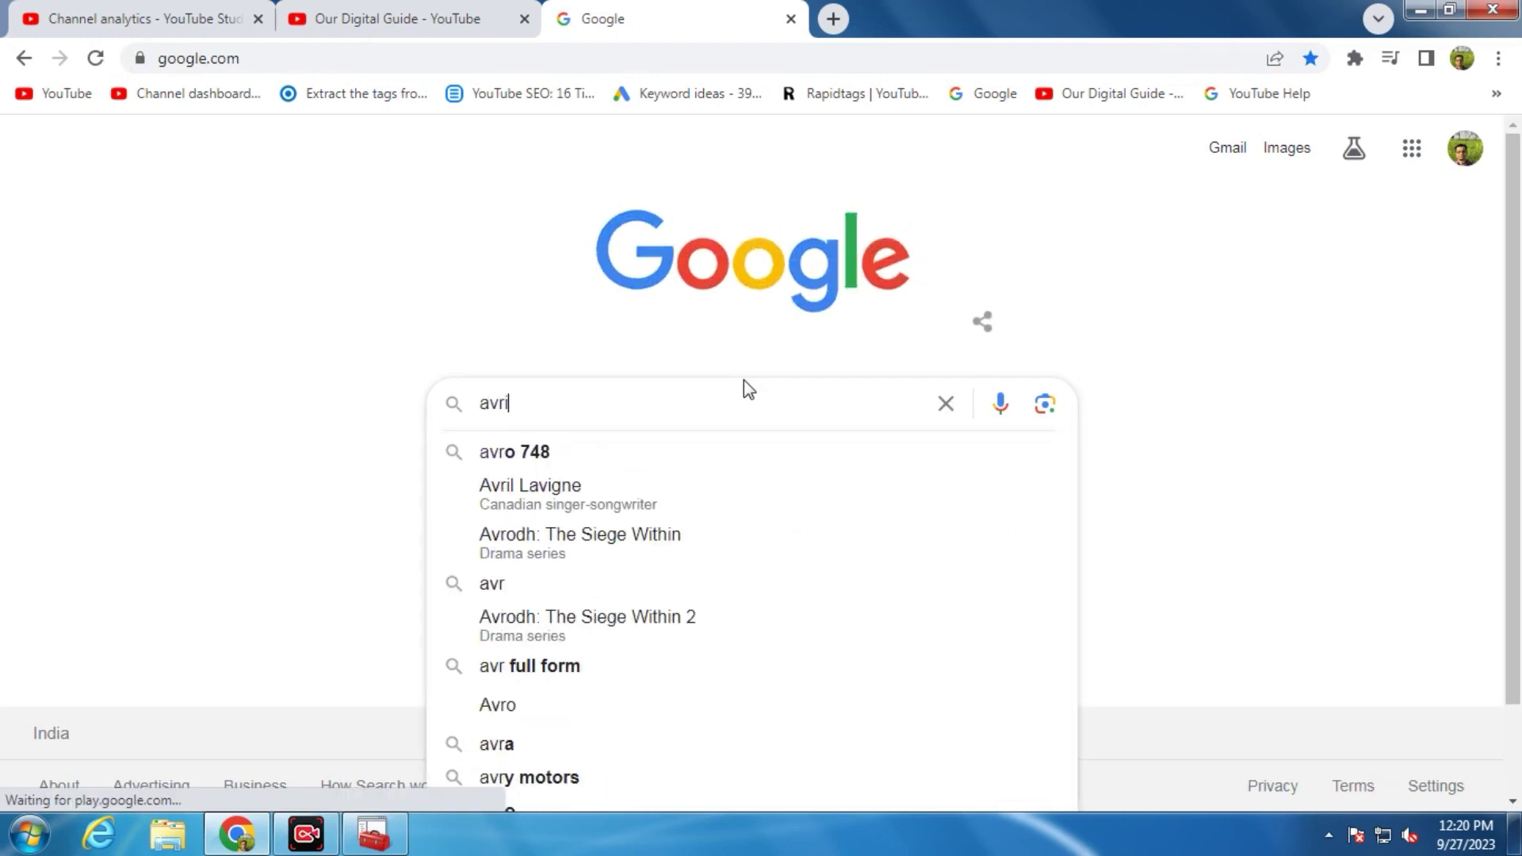
key(BackSpace)
key(BackSpace)
key(BackSpace)
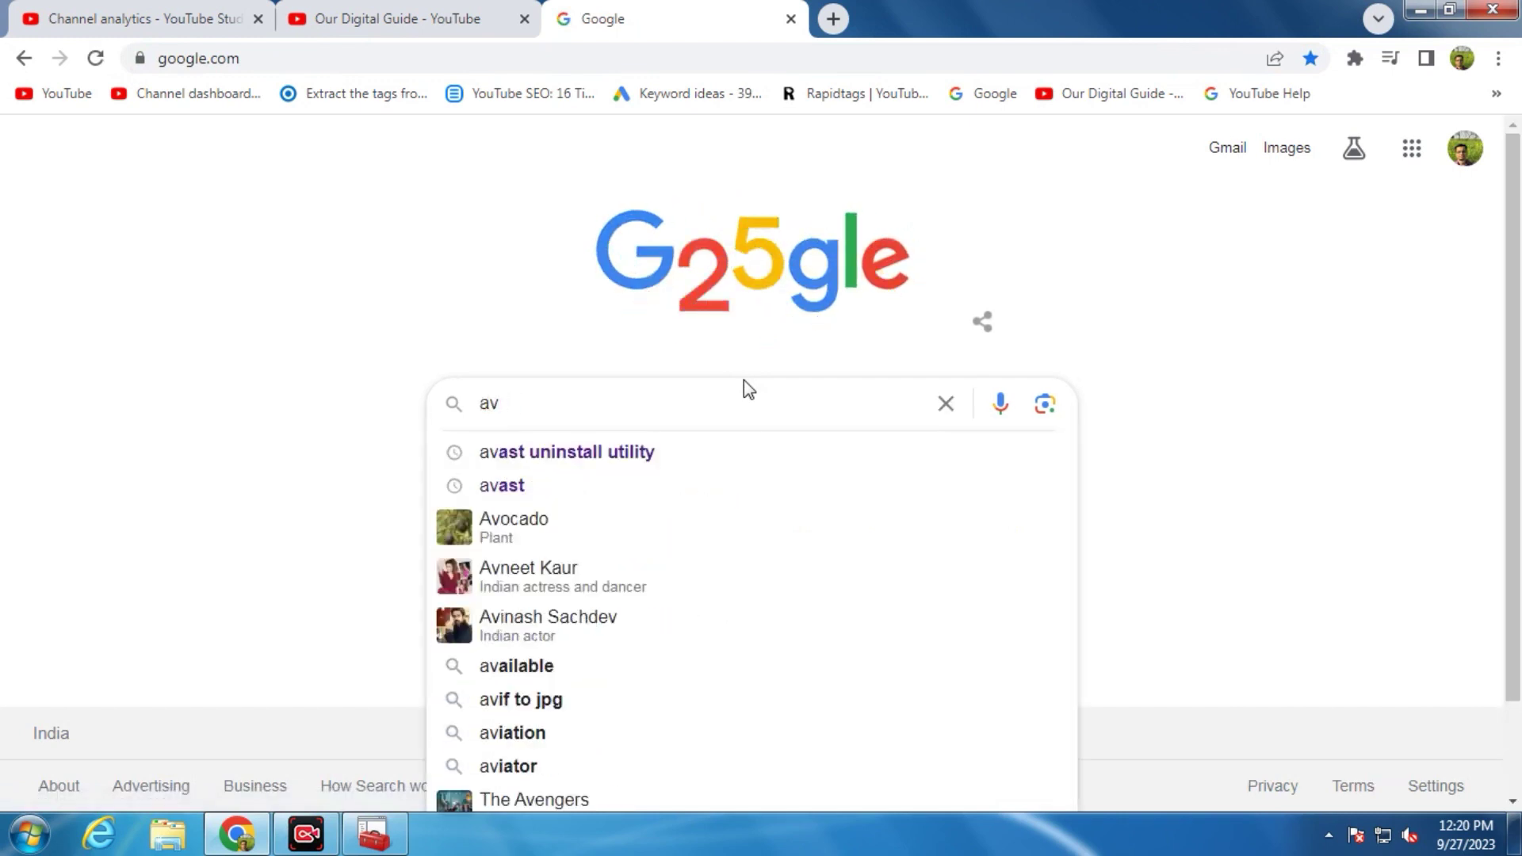
text(ira fre)
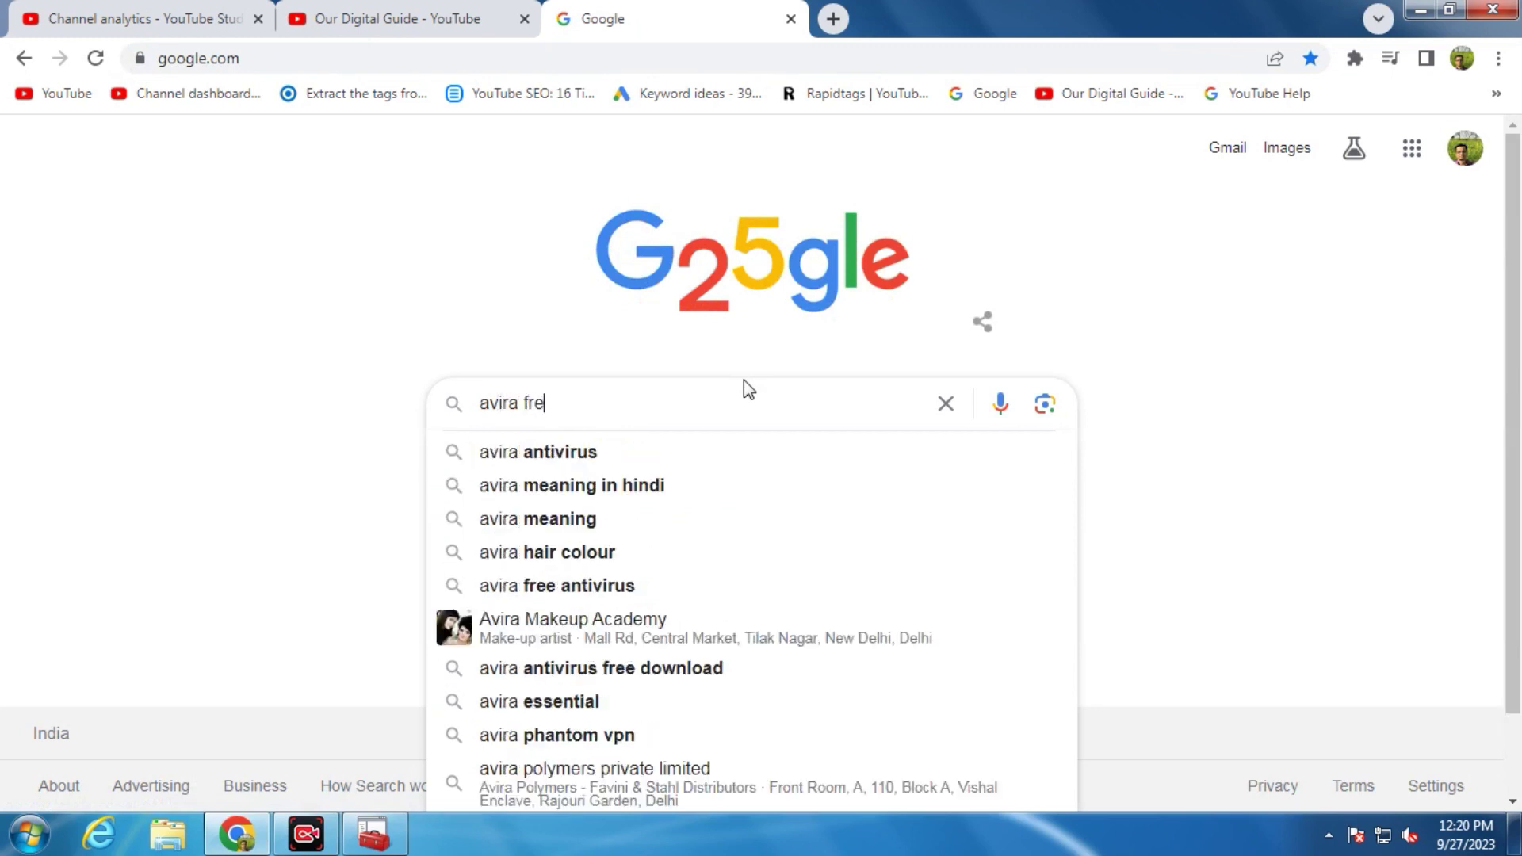
text(e a)
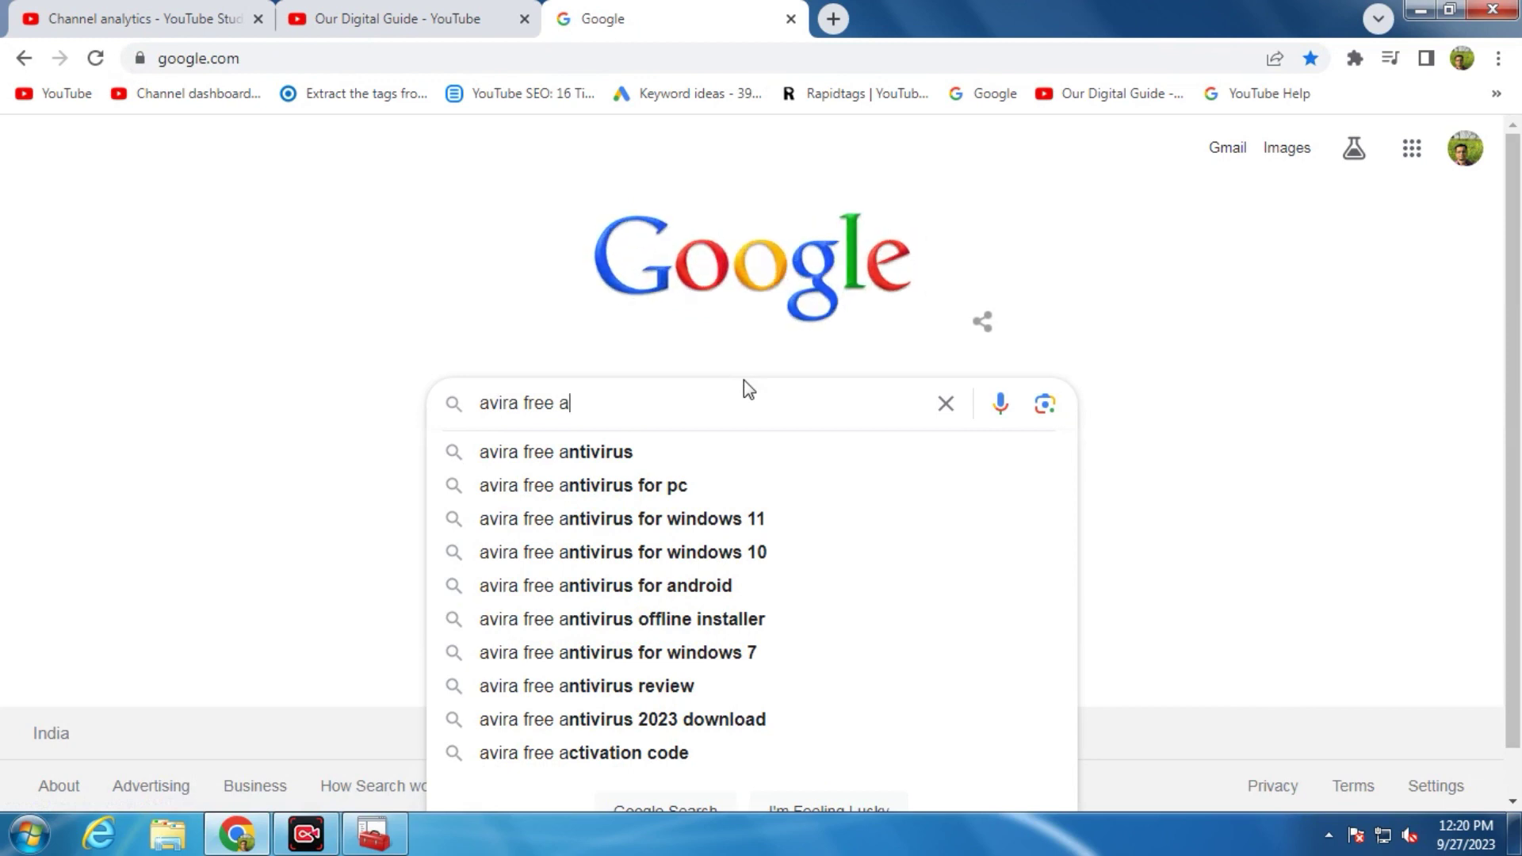
click(672, 659)
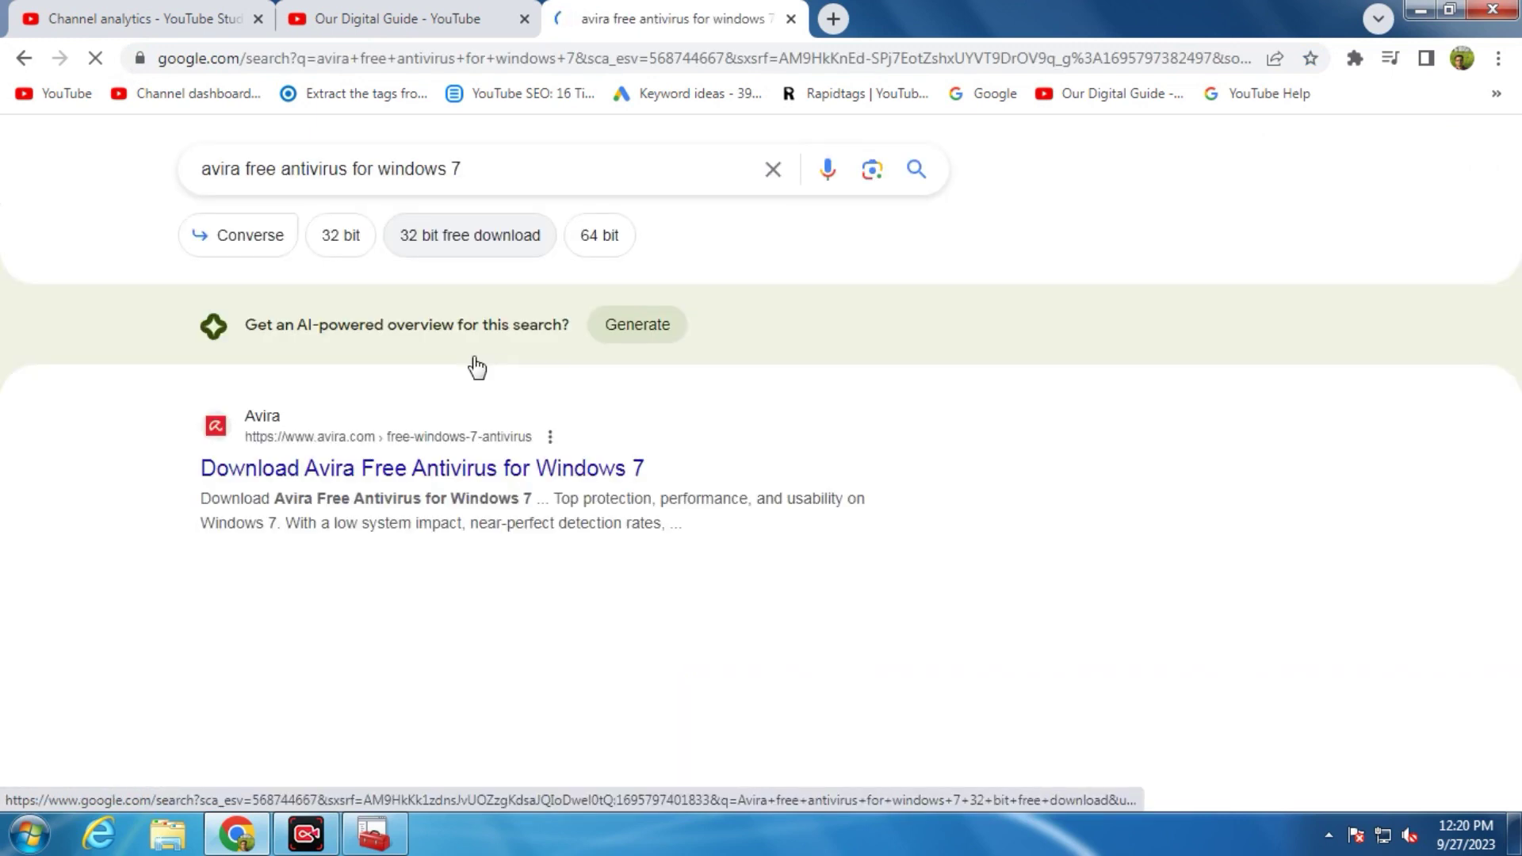
Open Avira's Windows 7 antivirus result in a new tab and download Avira Free Antivirus
right_click(476, 472)
click(499, 482)
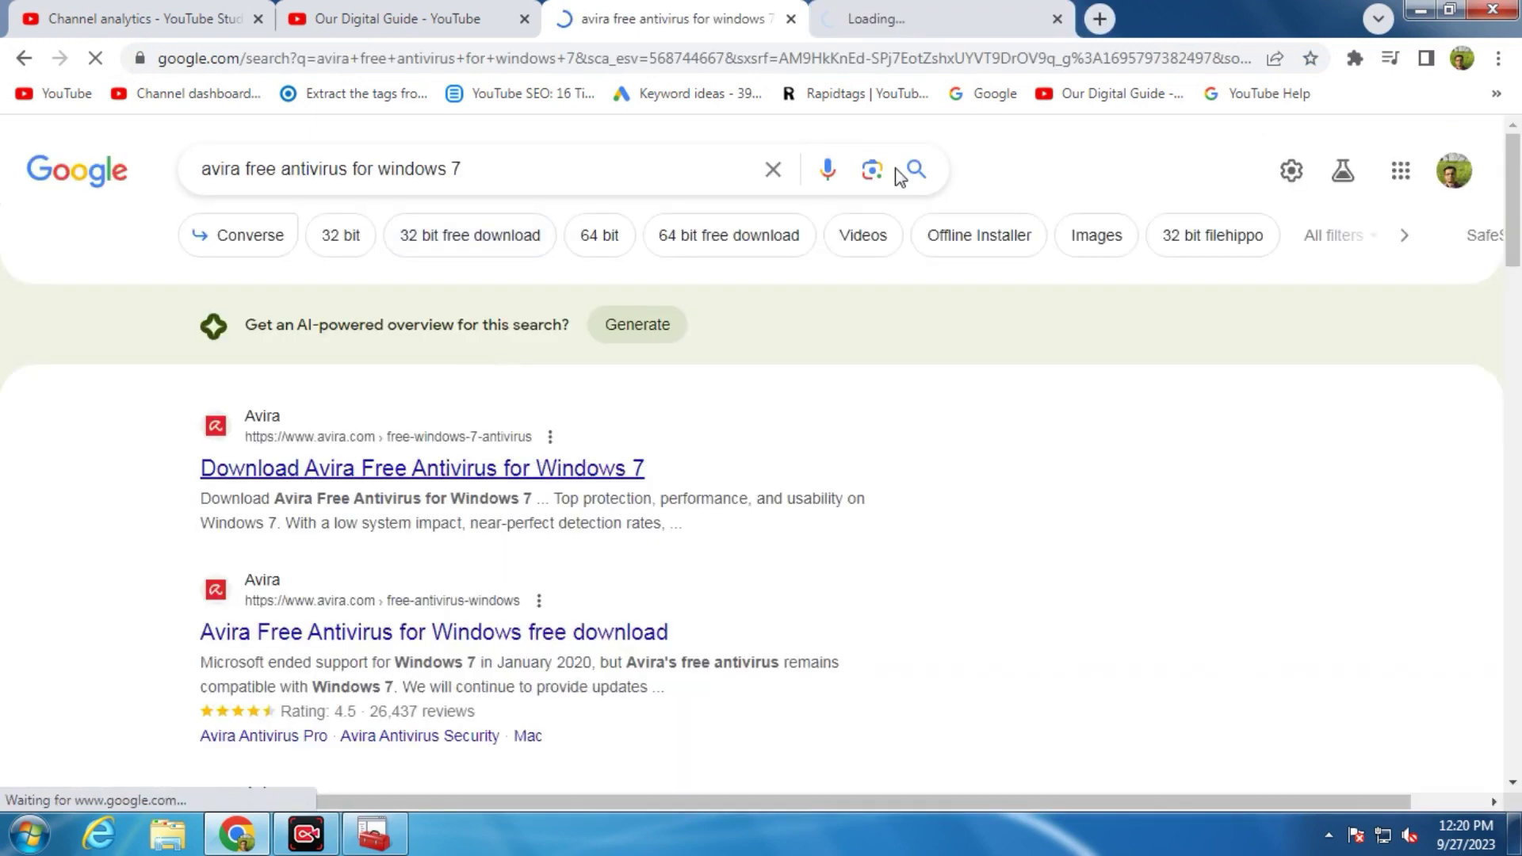
click(934, 22)
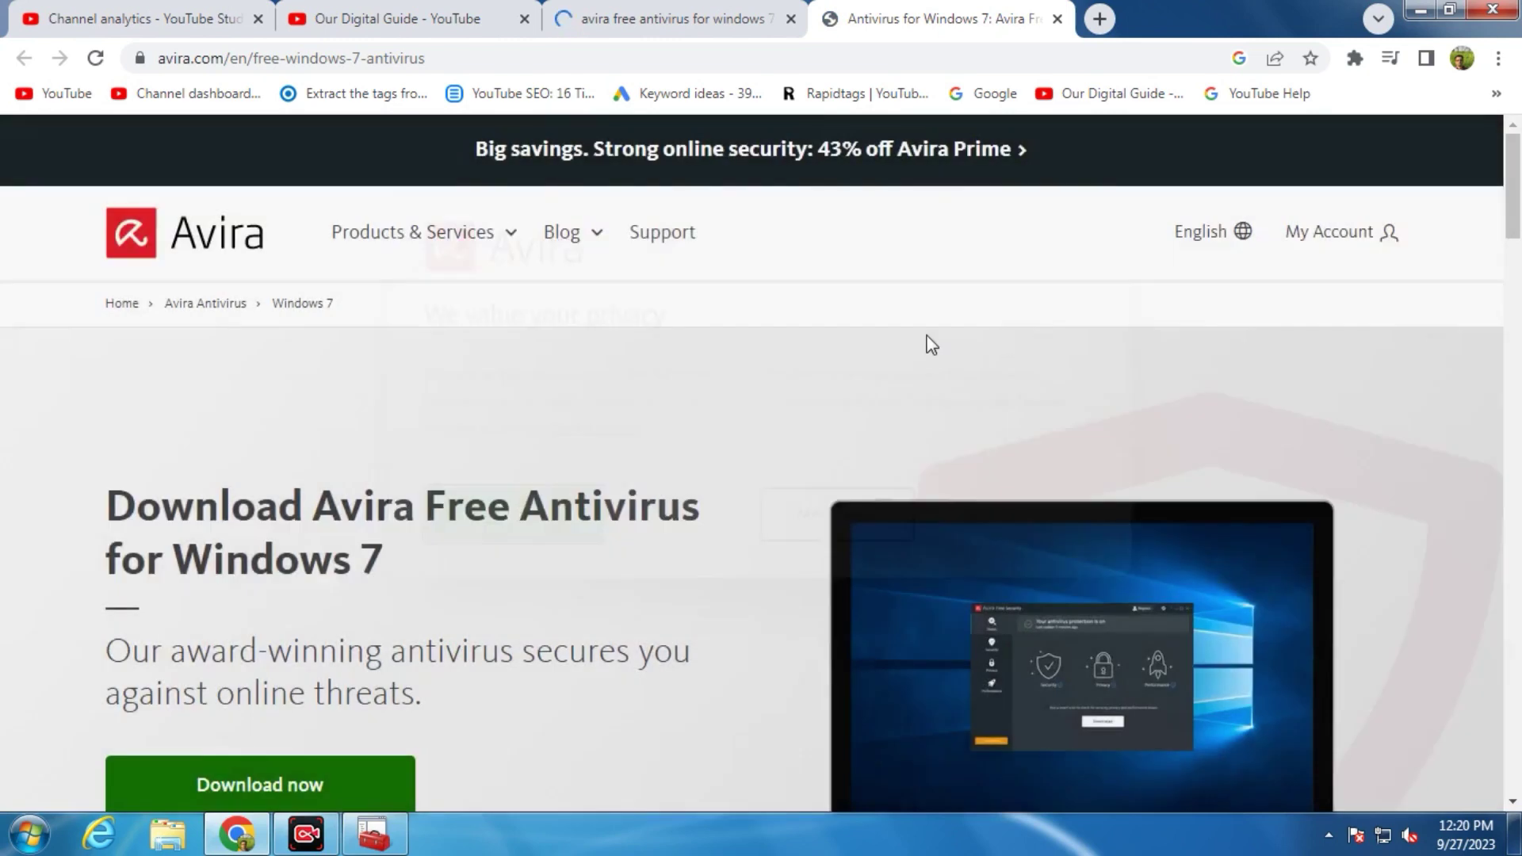
scroll(766, 493, down, 3)
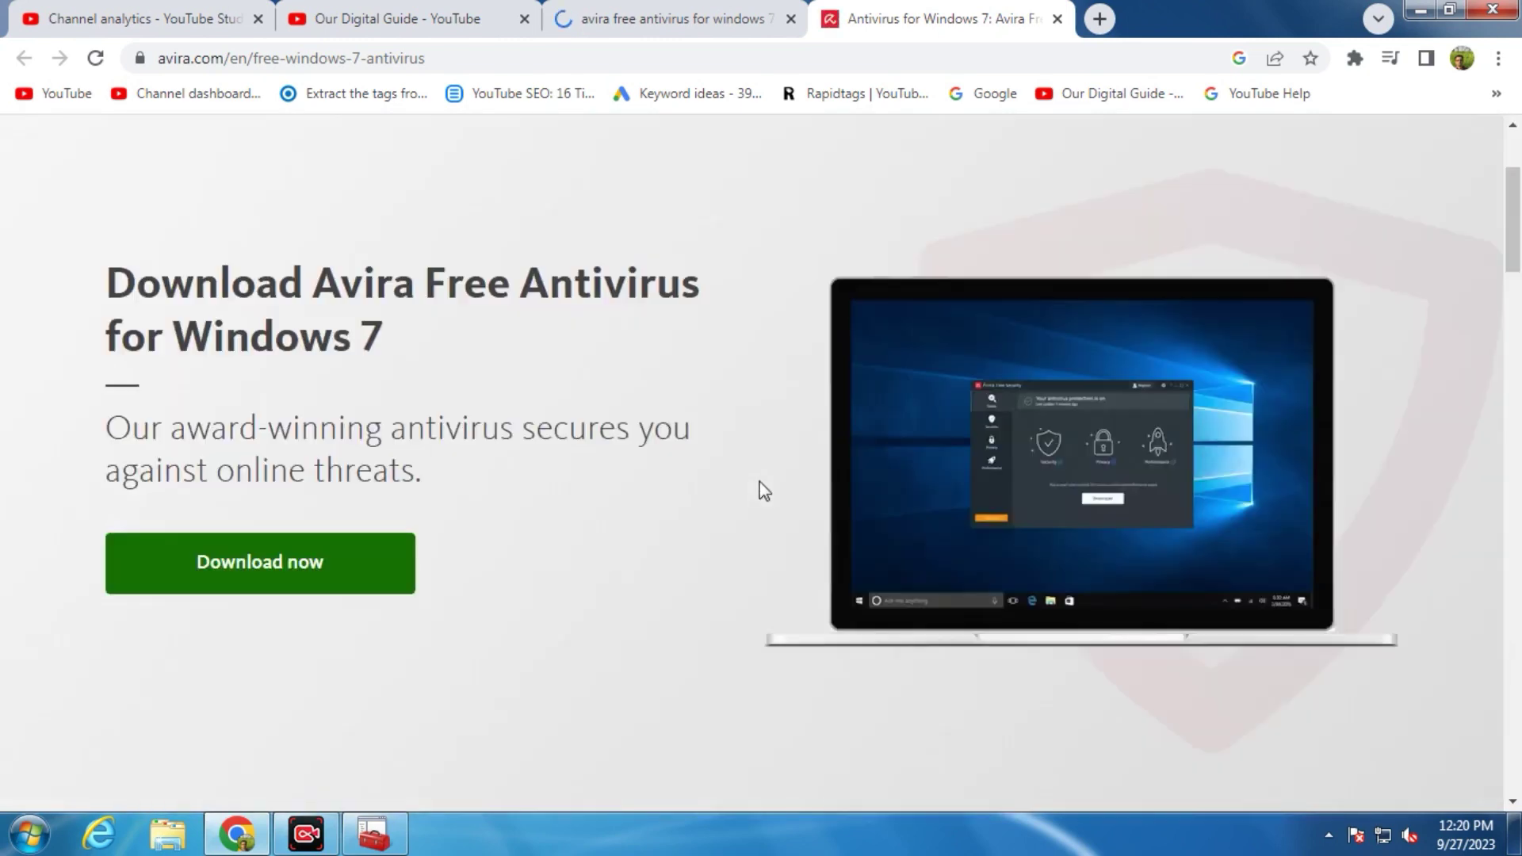
click(271, 579)
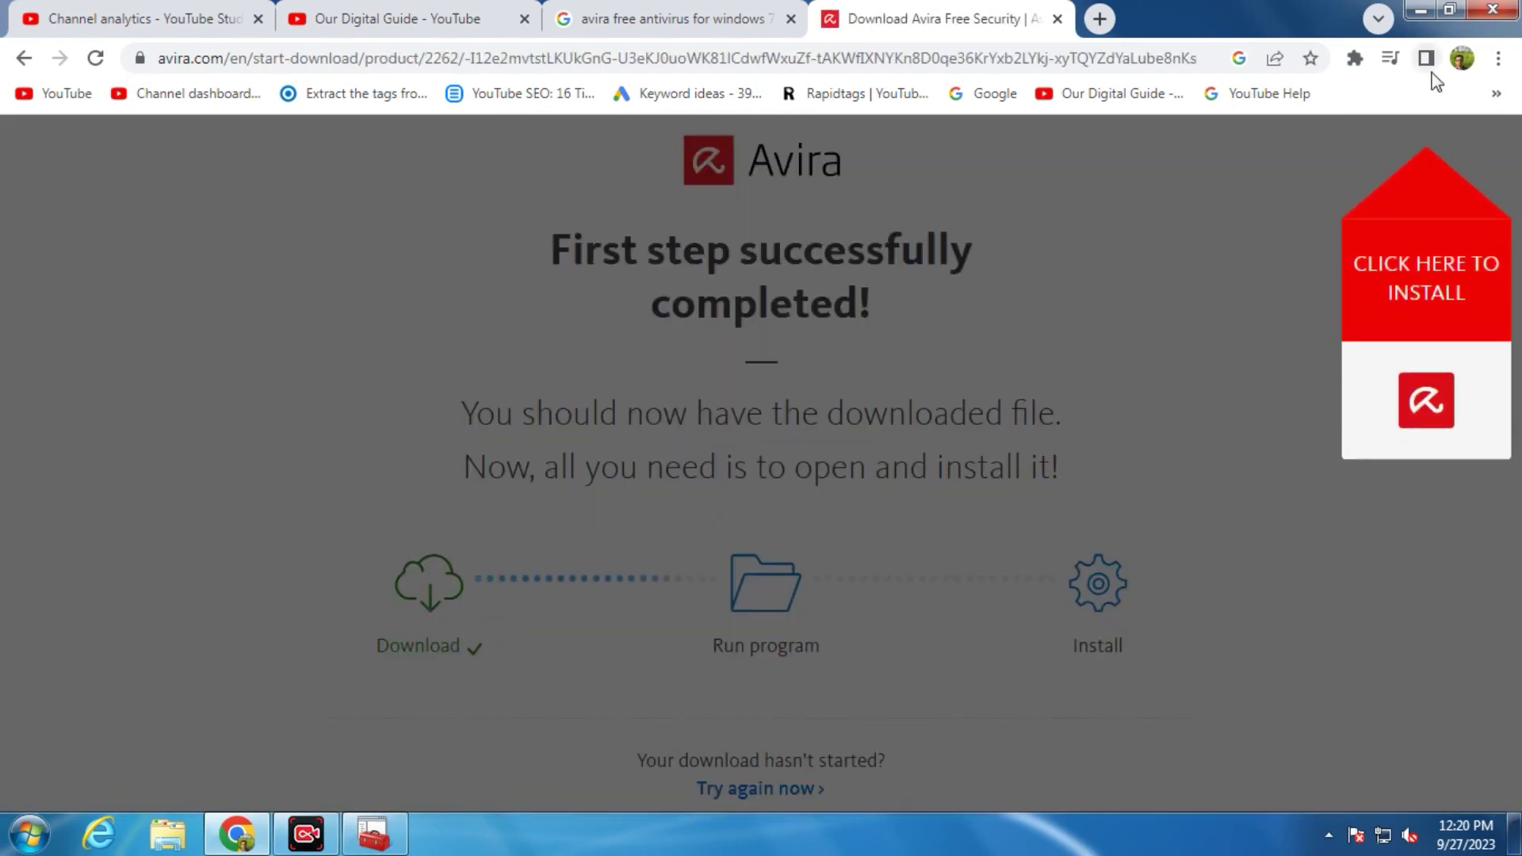
Check the Avira installer's save path in the download dialog, and cancel the download
click(1424, 162)
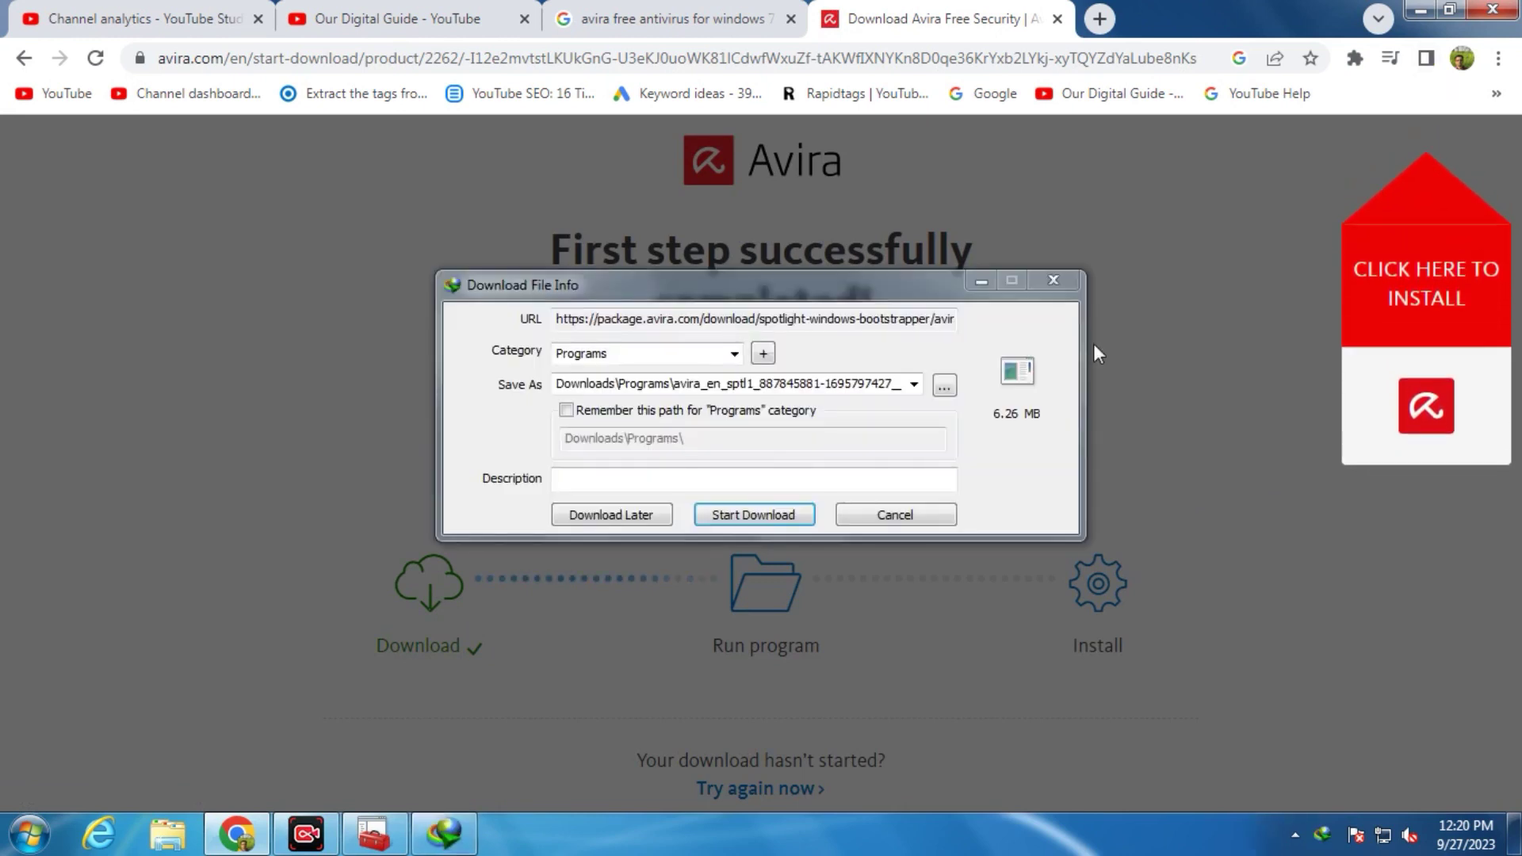
click(661, 369)
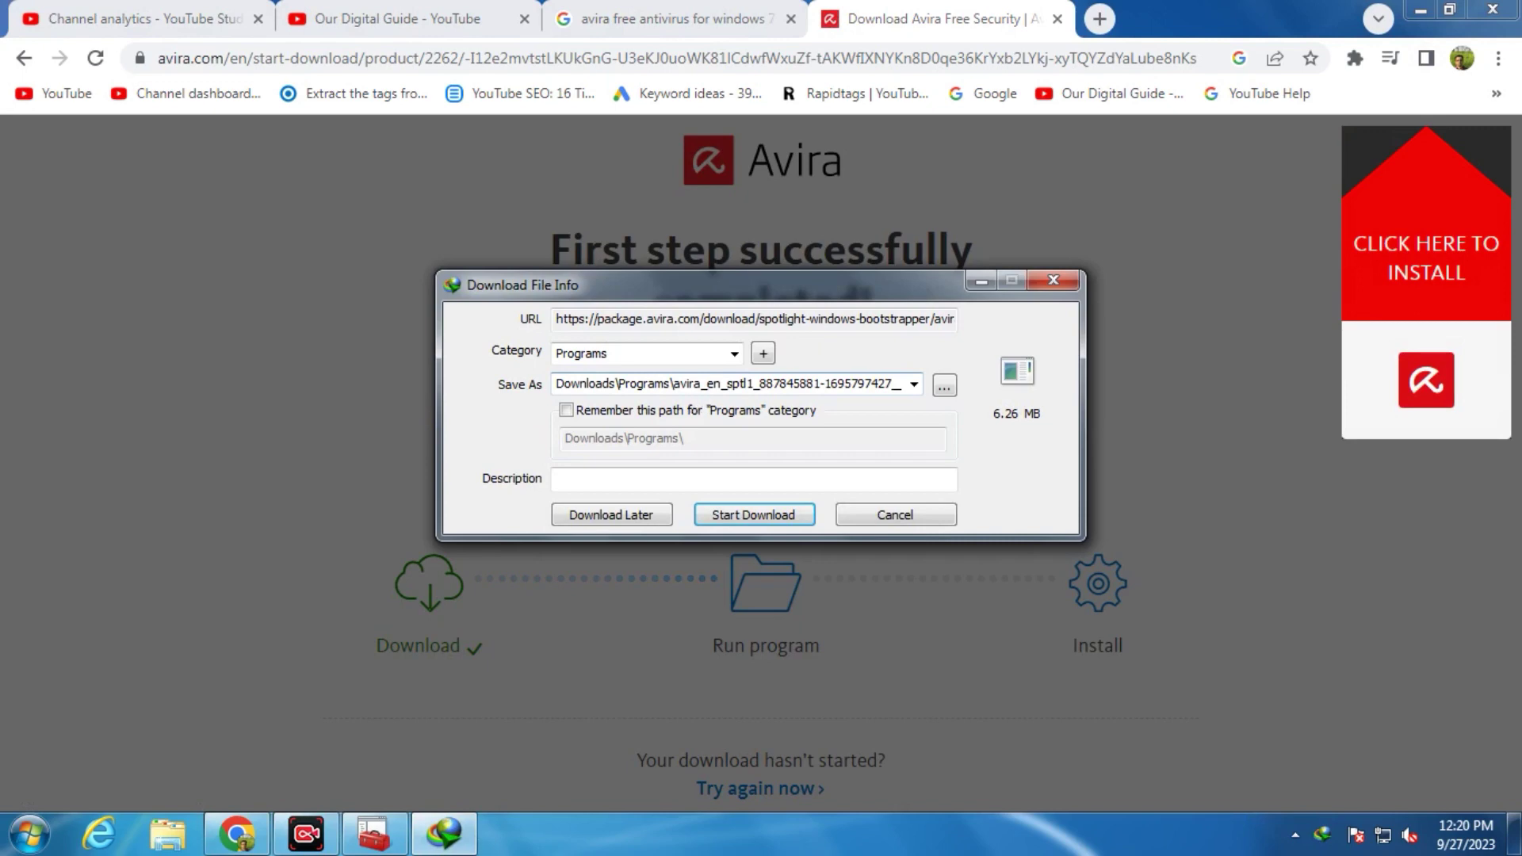
key(ctrl+a)
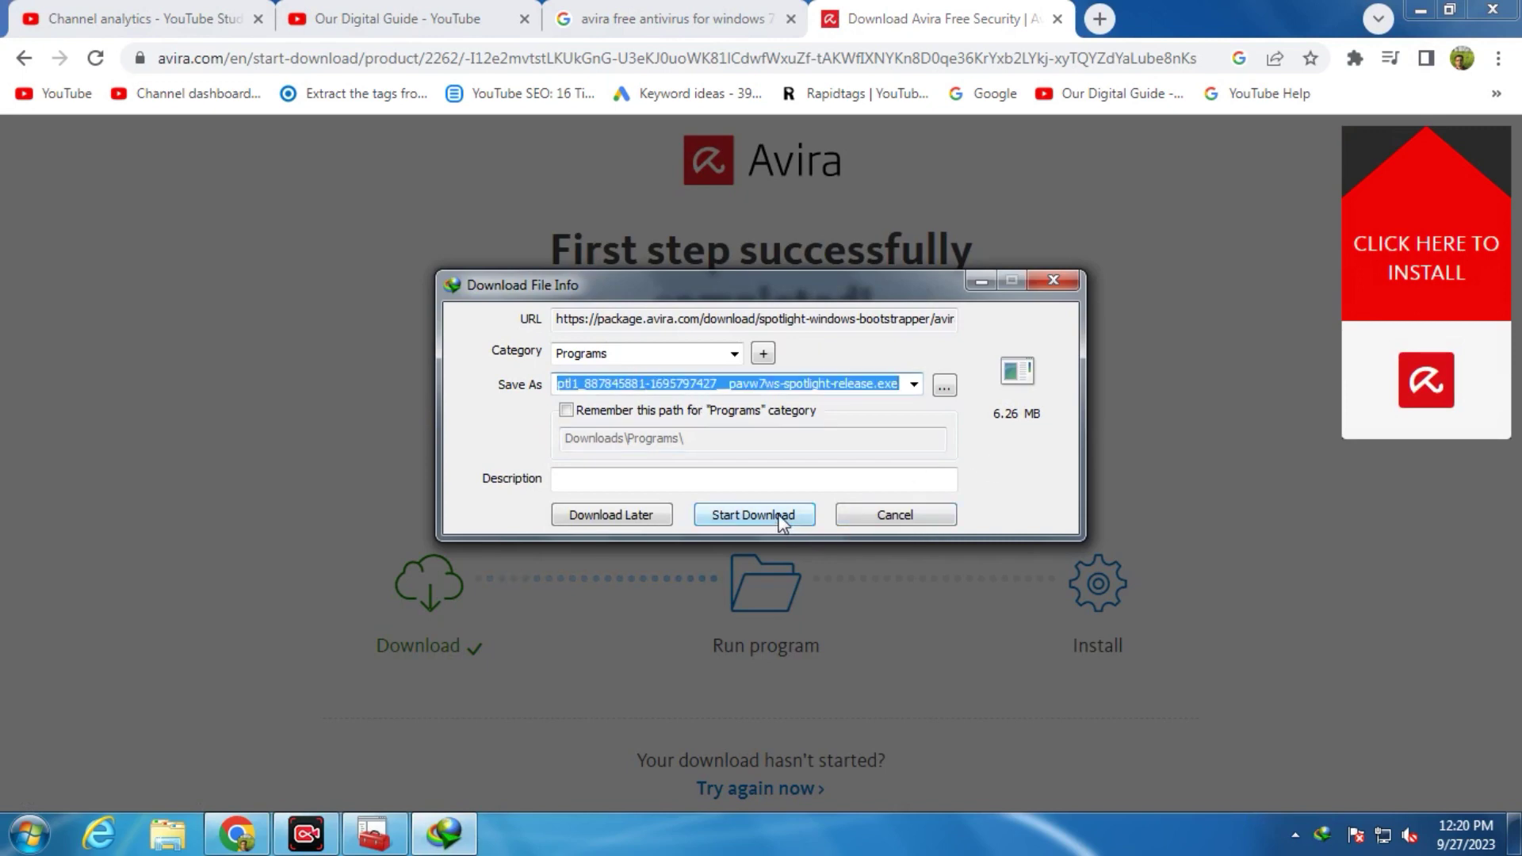
click(923, 517)
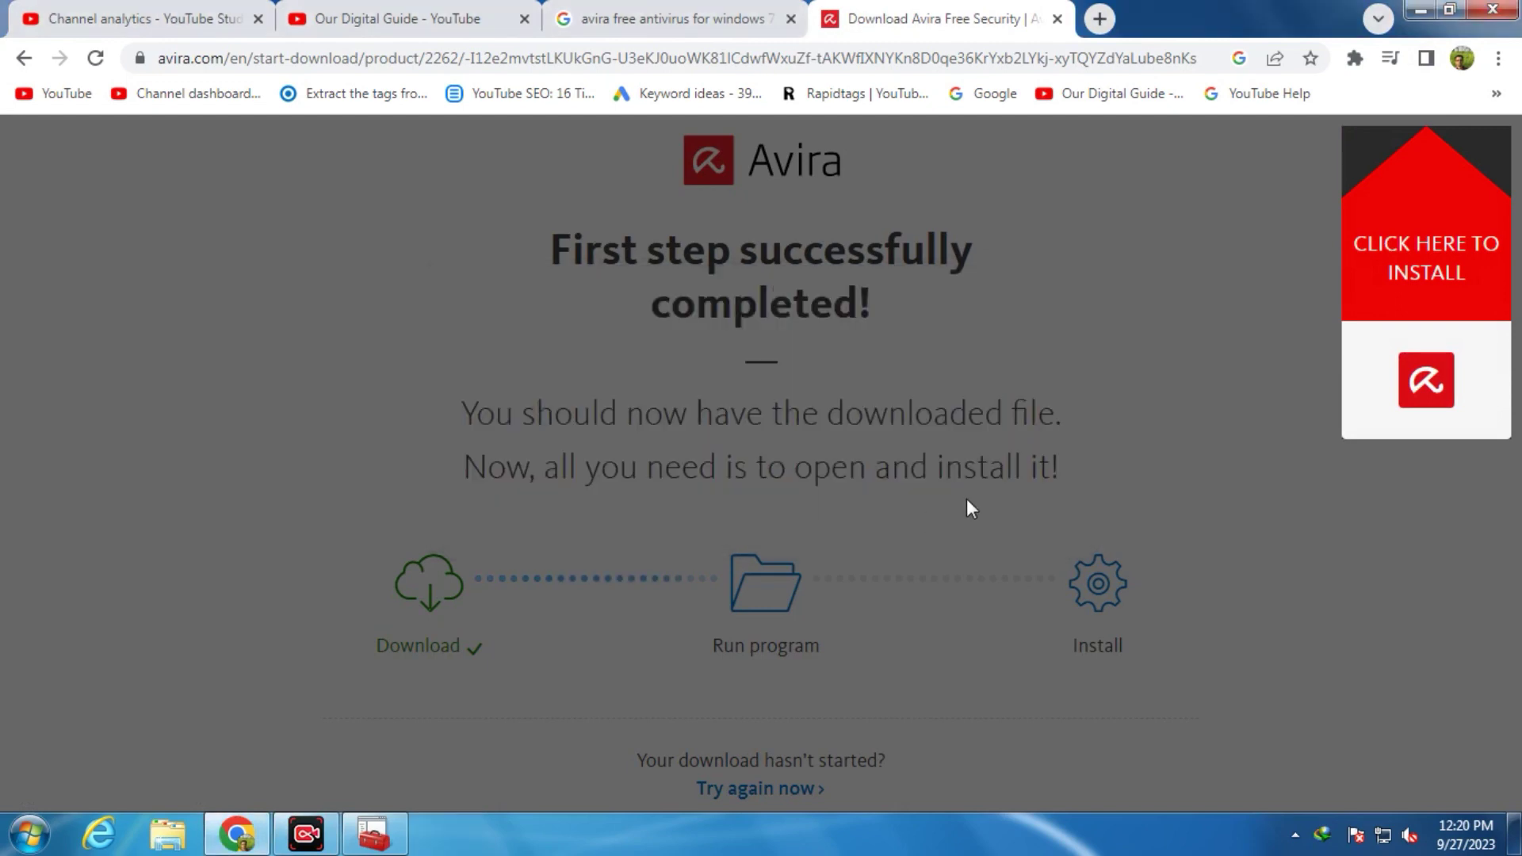
Close the Avira download and Google search tabs, and minimize Chrome to show the desktop
click(1057, 19)
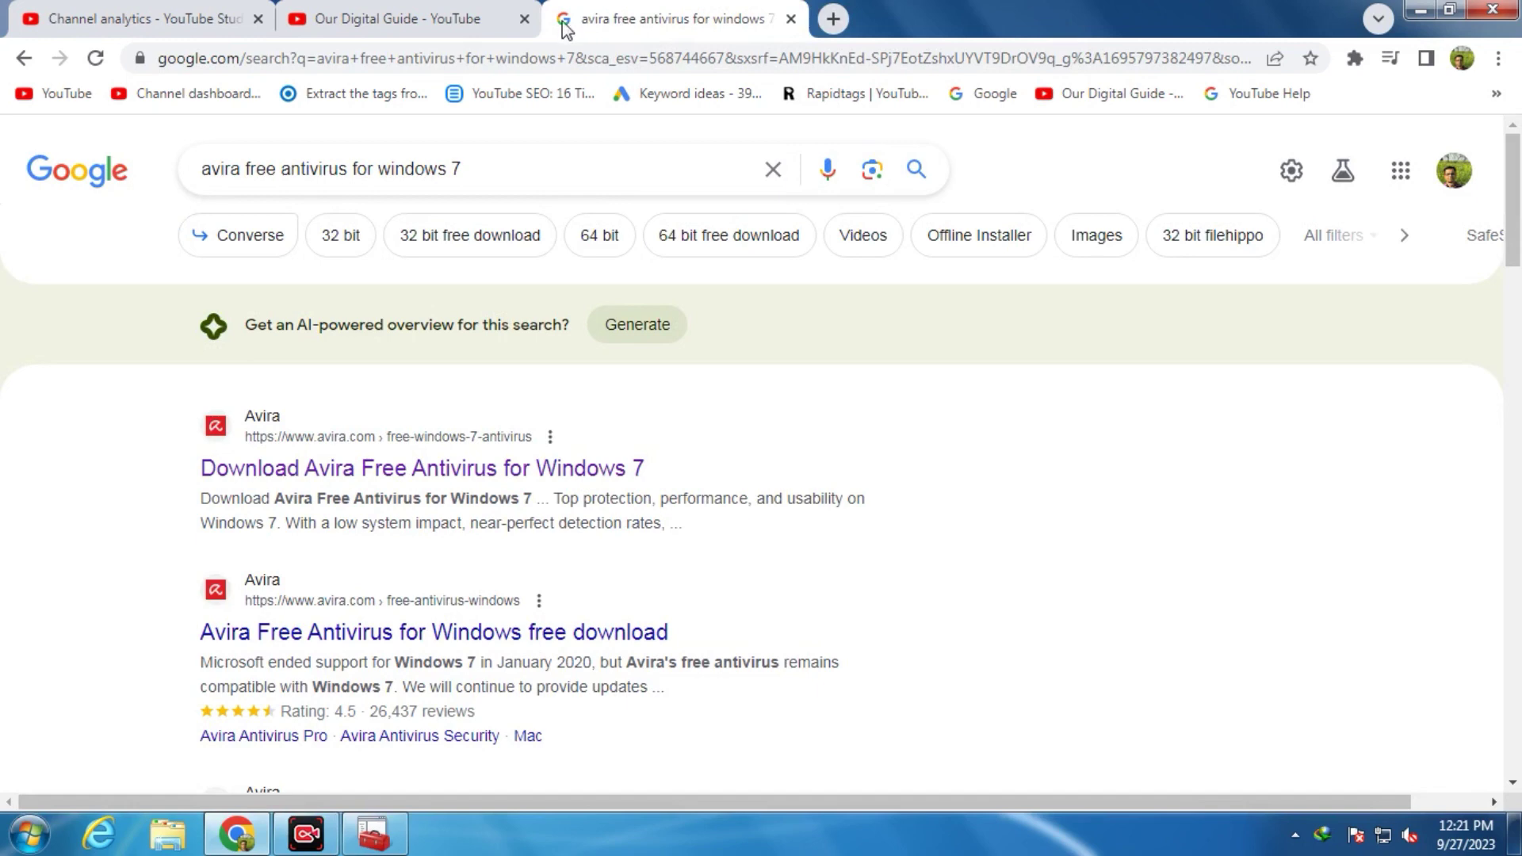
click(787, 22)
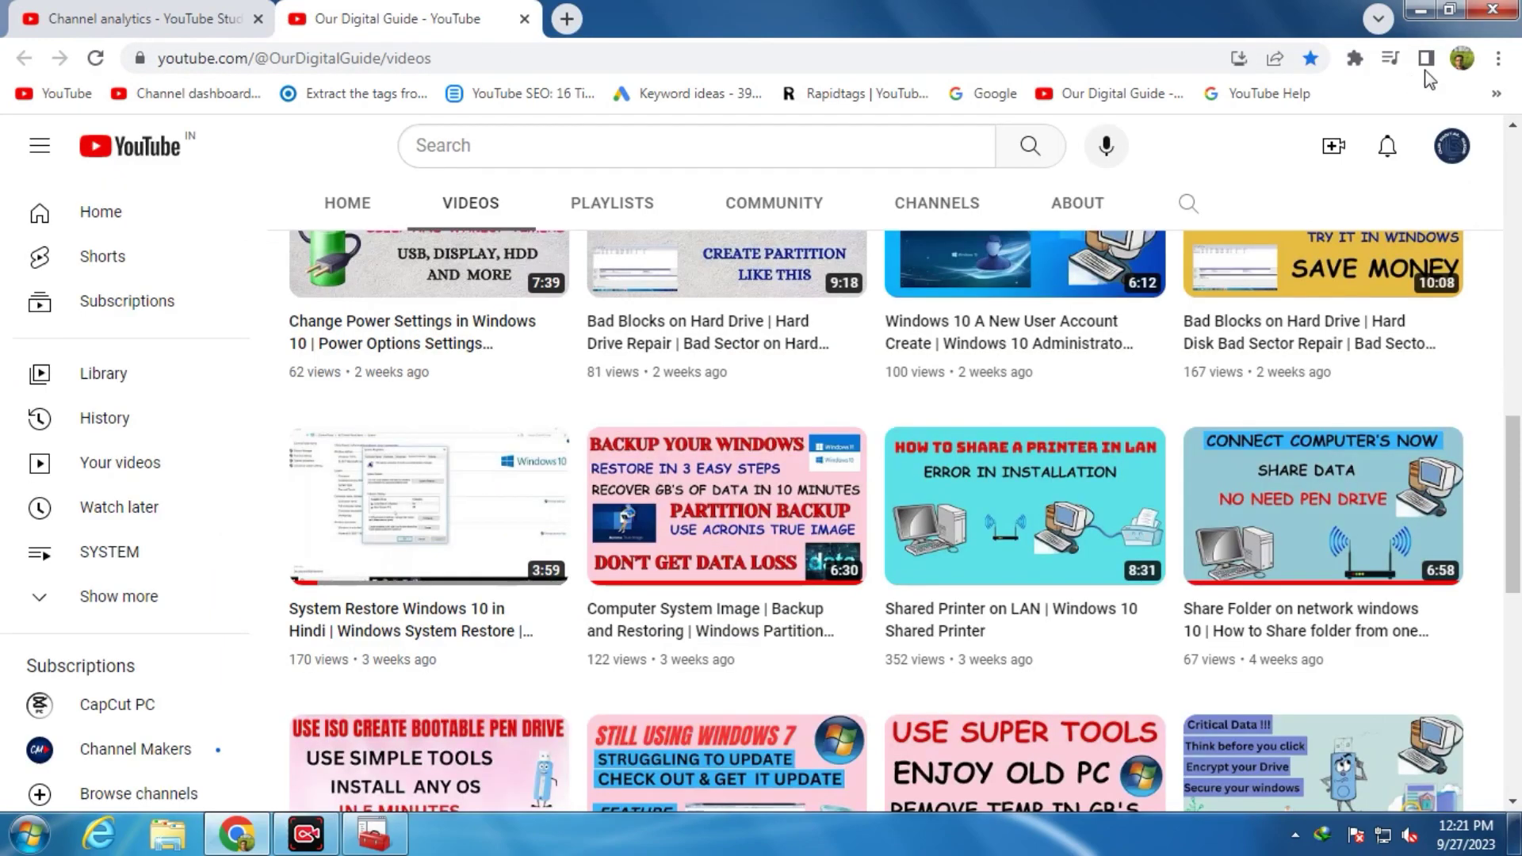
click(1420, 10)
Open Windows Update from the computer's properties, review the important updates available, and leave the list without changes
right_click(49, 164)
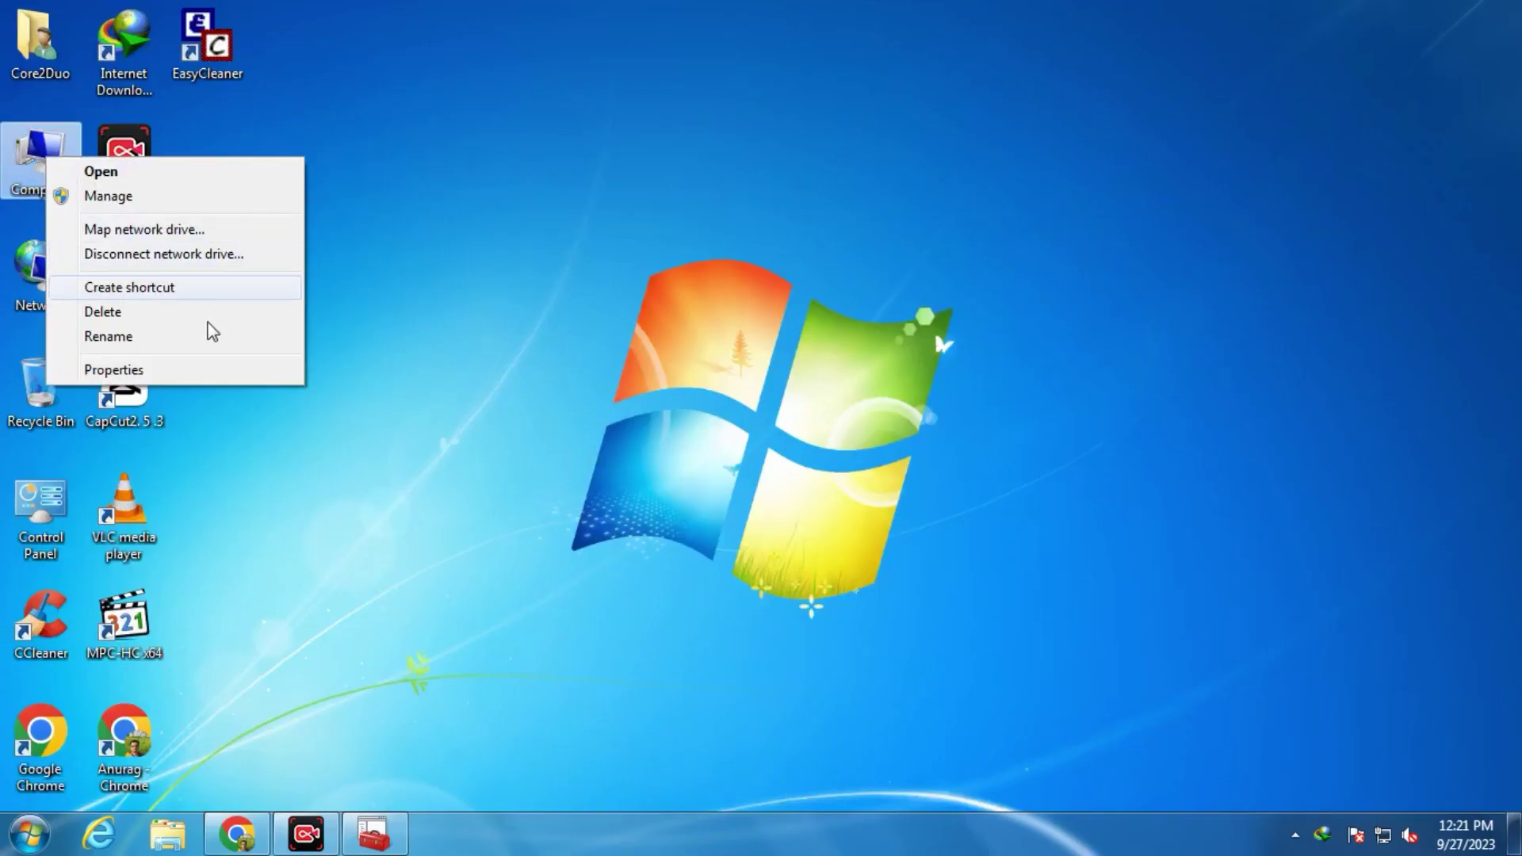
click(214, 370)
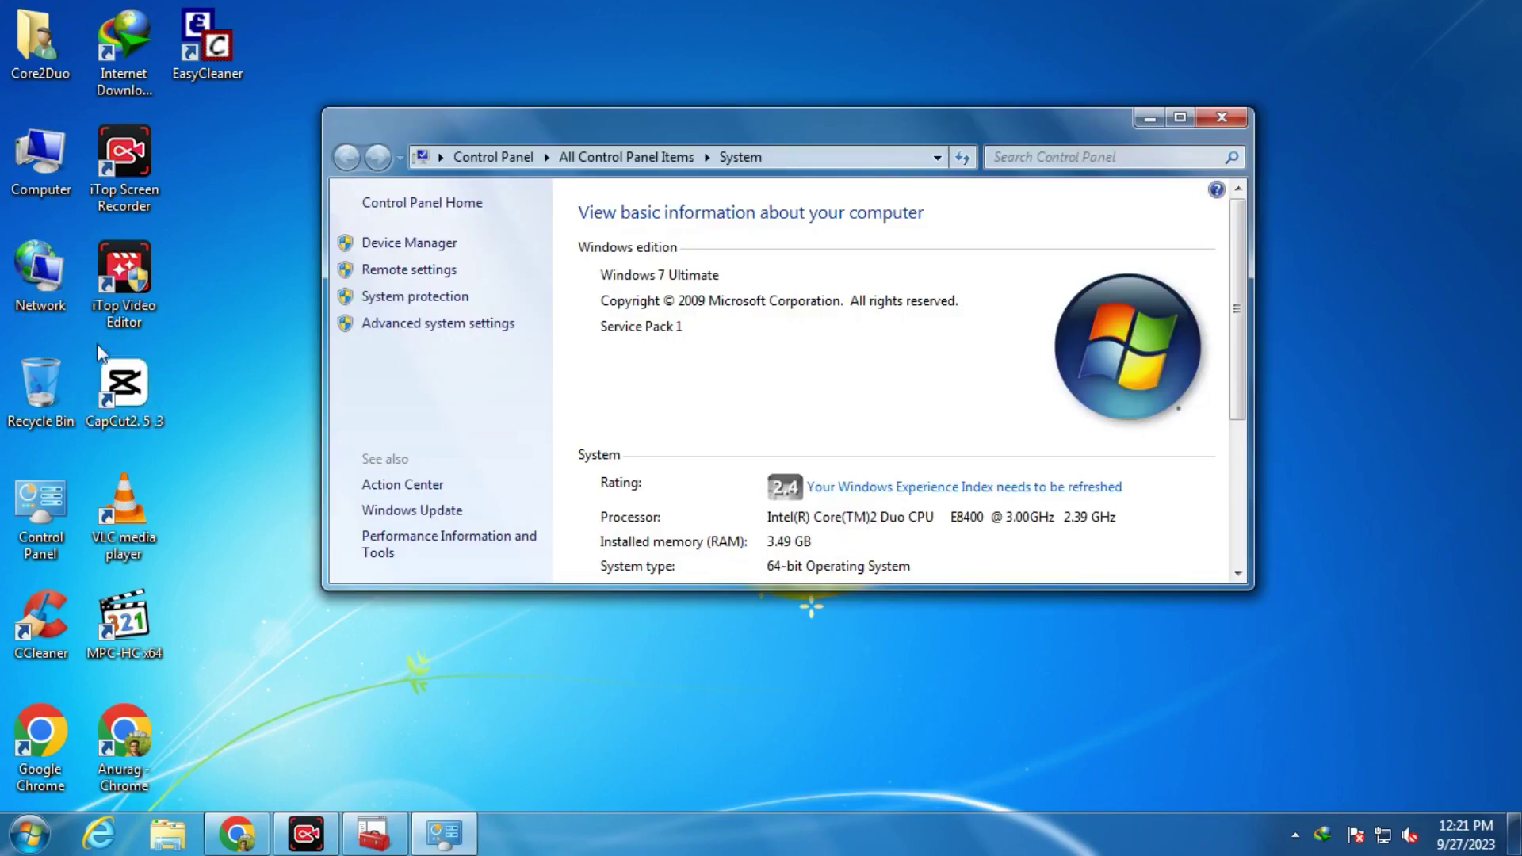
drag(326, 587, 264, 743)
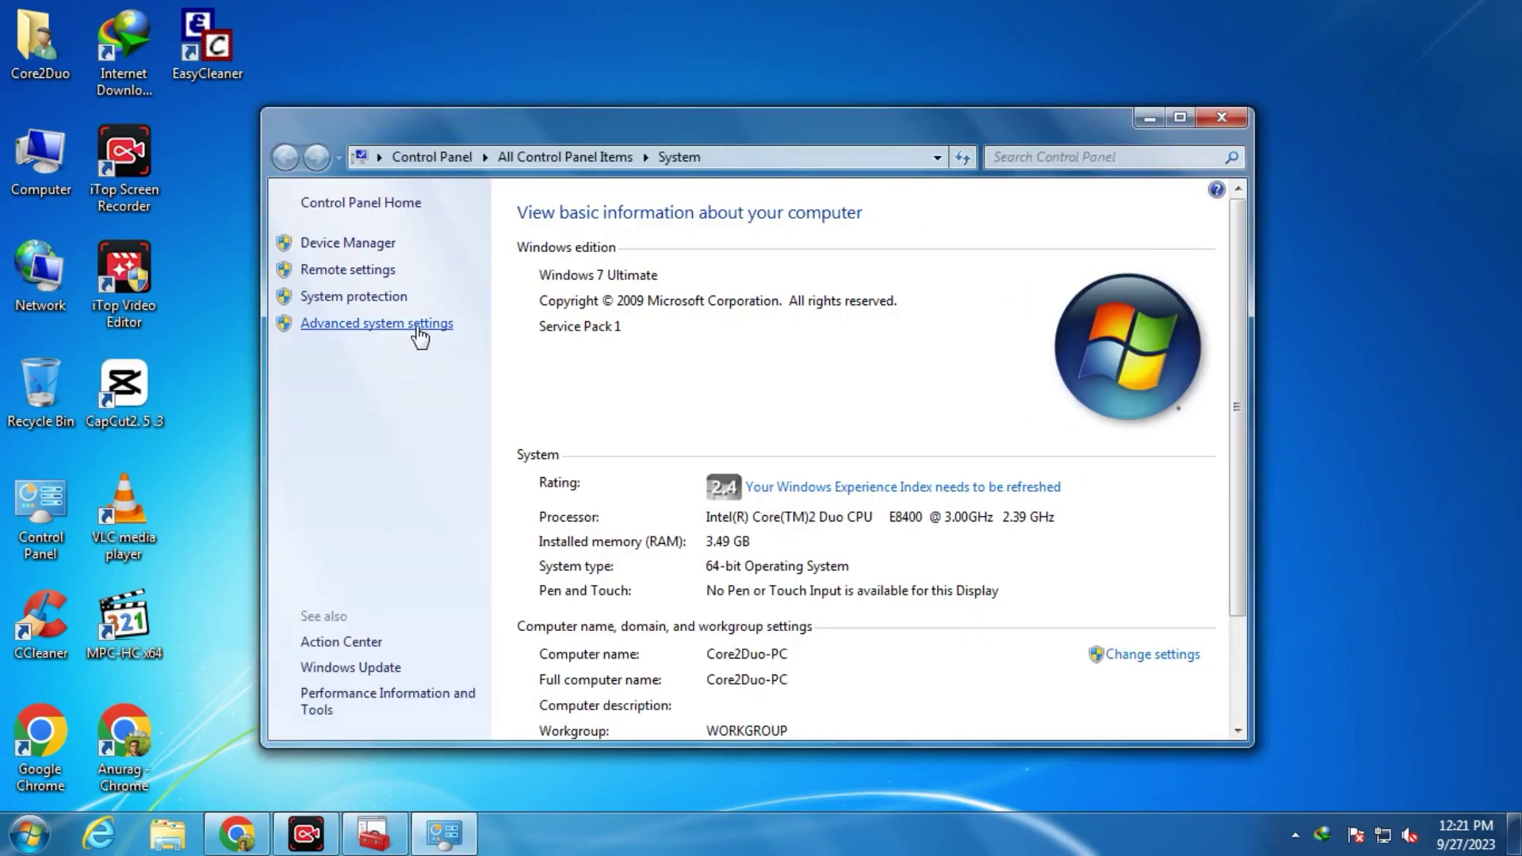
click(388, 670)
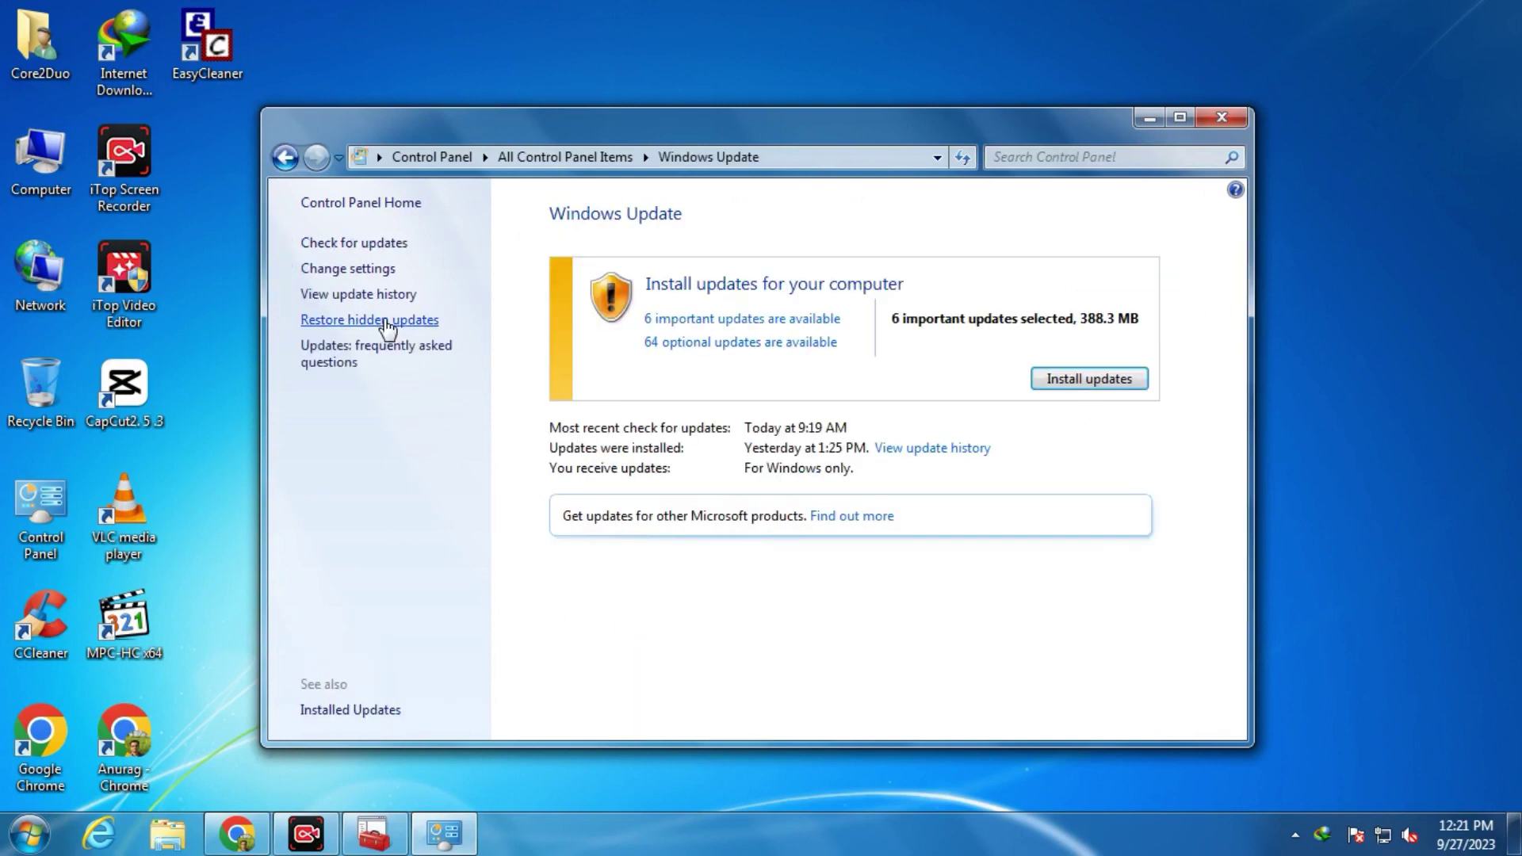
click(713, 319)
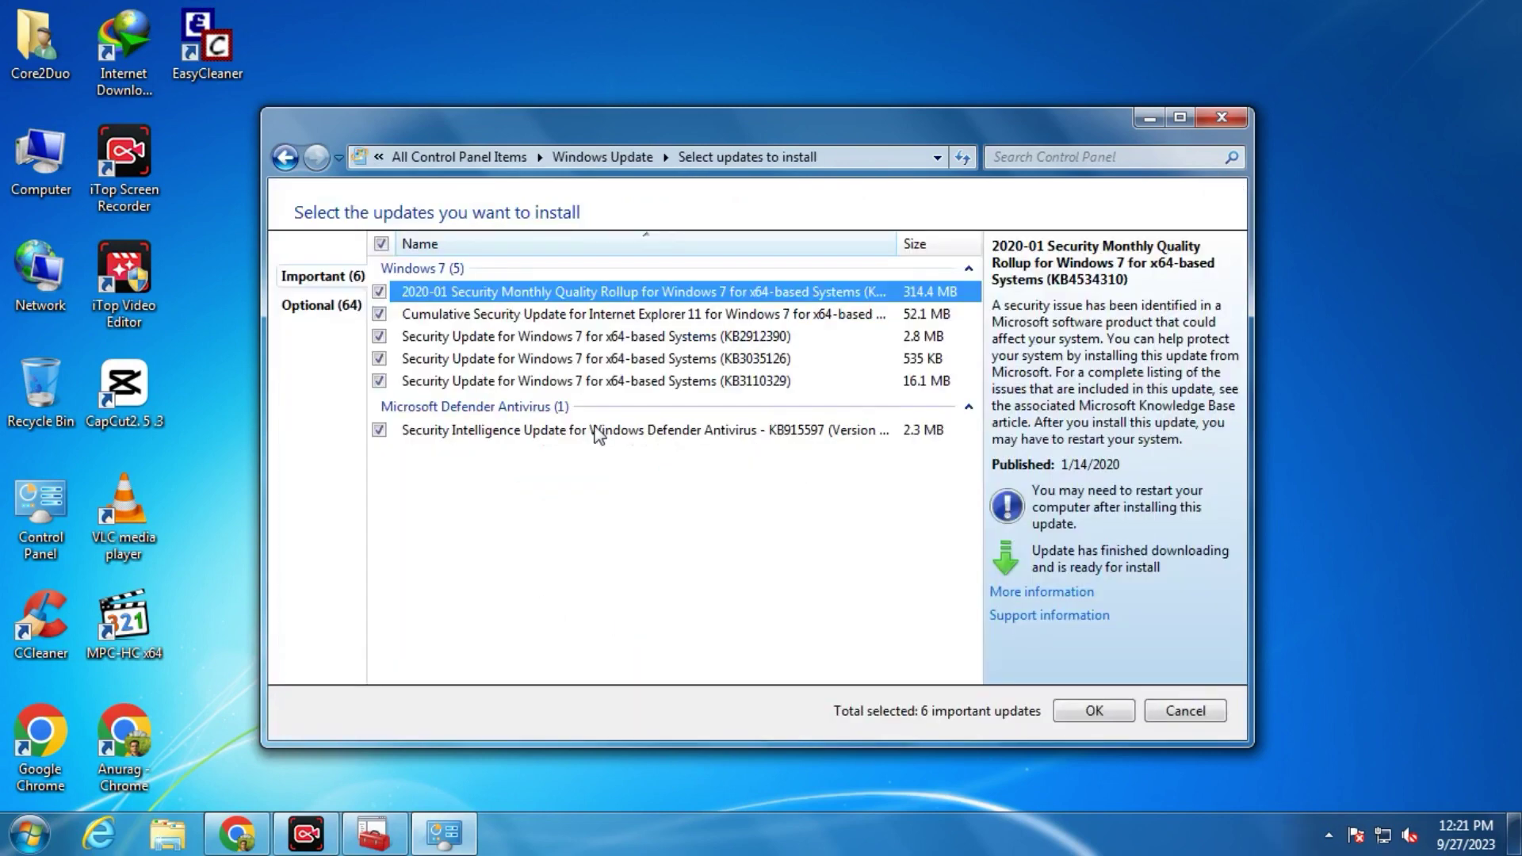
click(1185, 711)
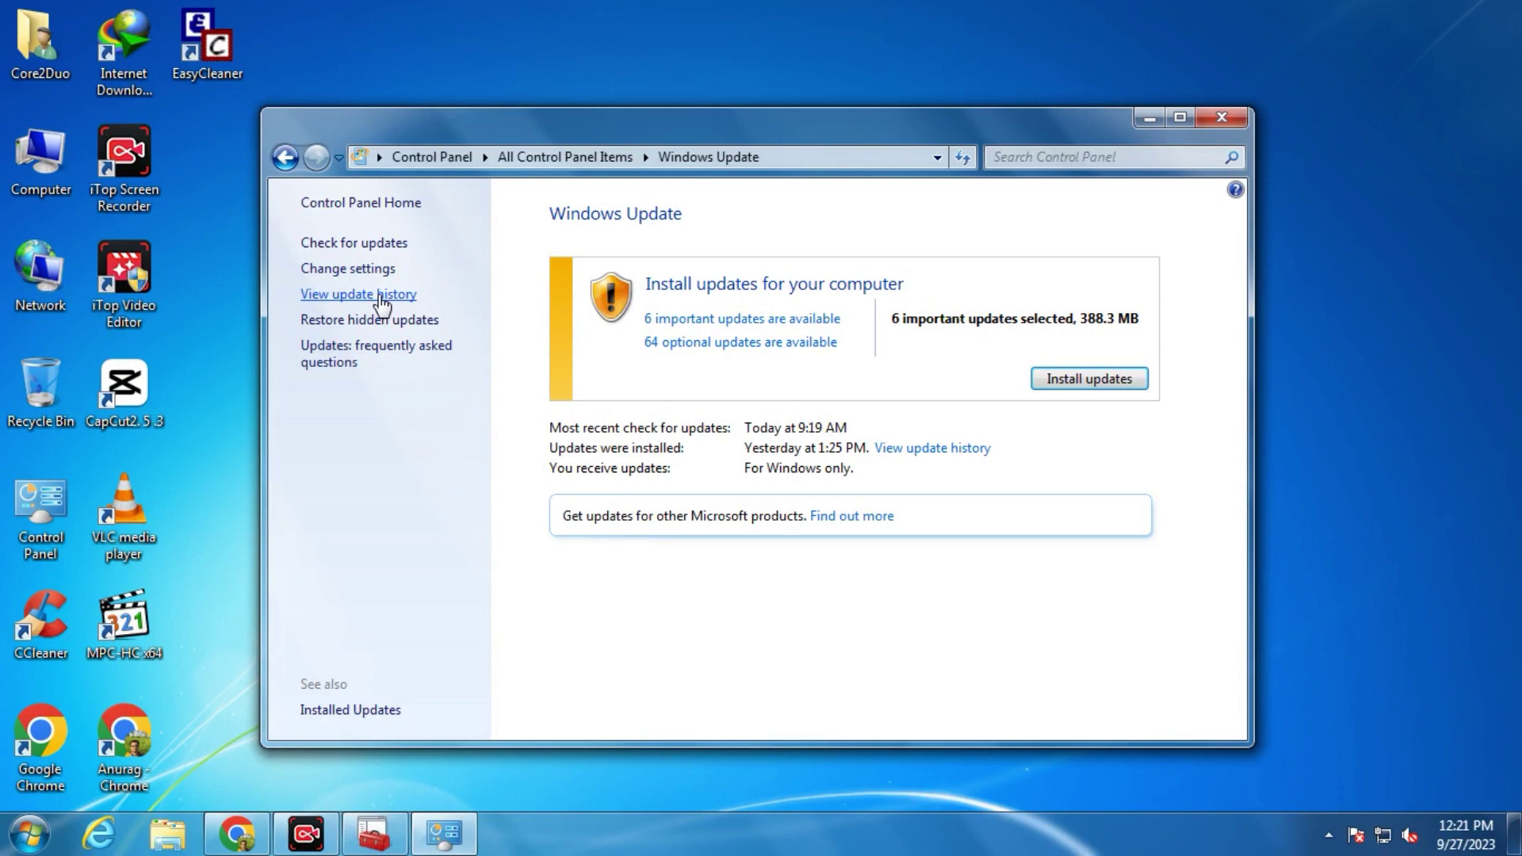
Review the full Windows update history in a maximized window, and close Windows Update
click(381, 298)
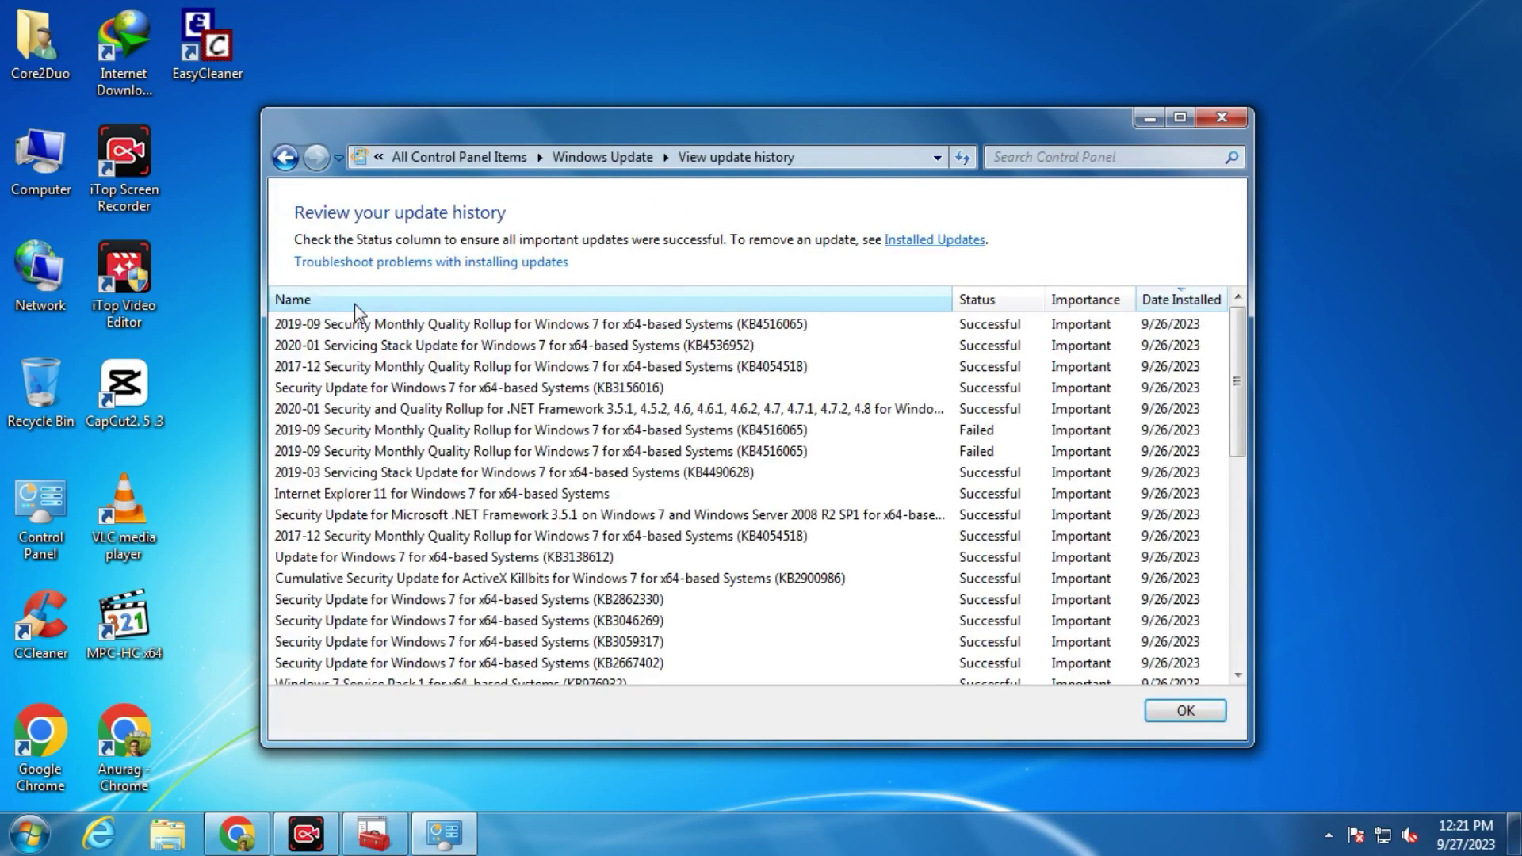
double_click(688, 137)
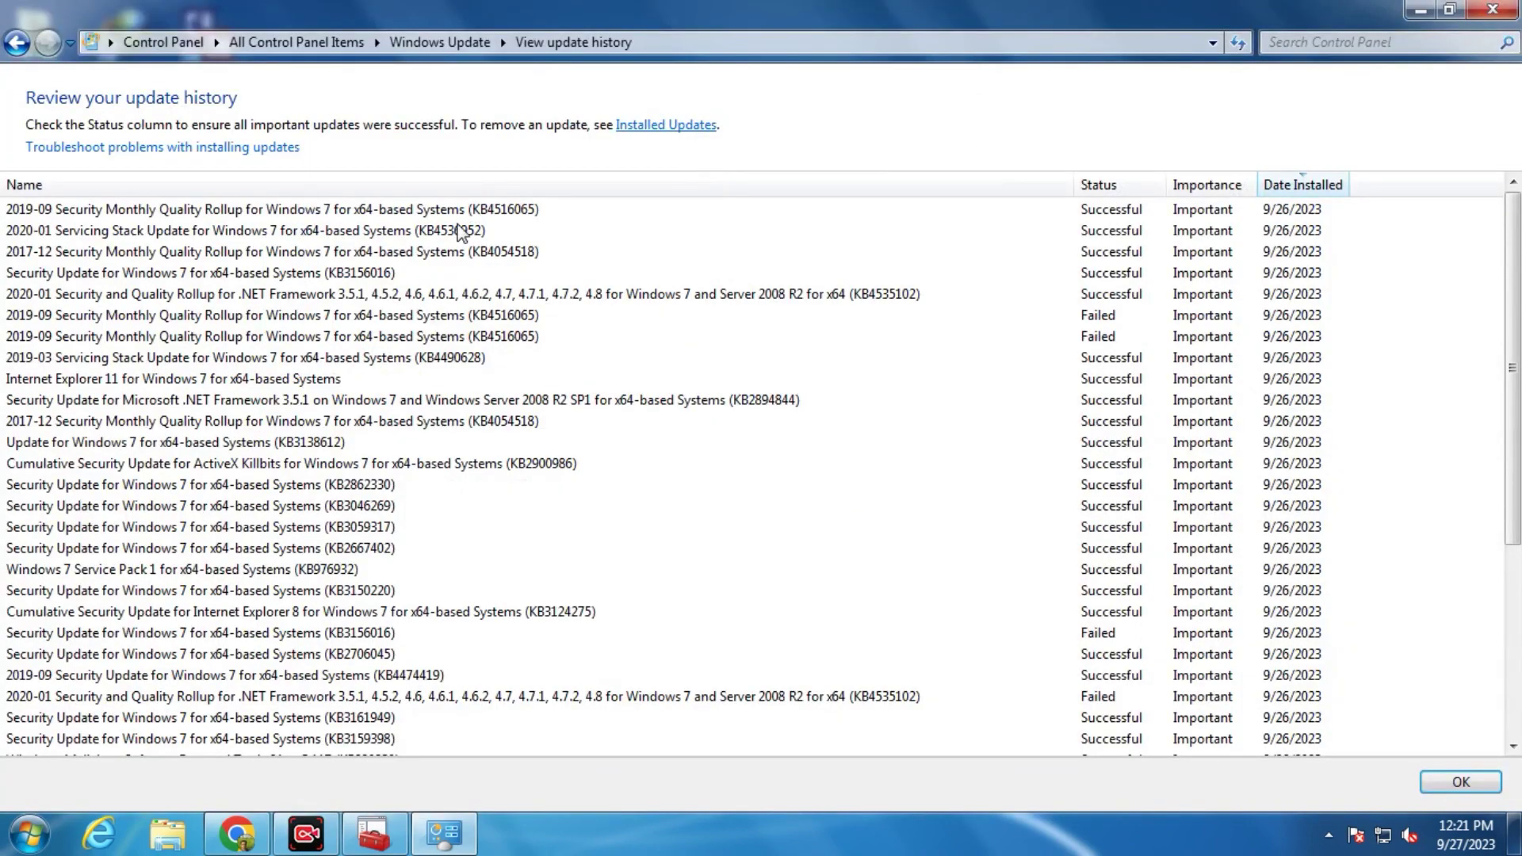
scroll(1514, 523, down, 5)
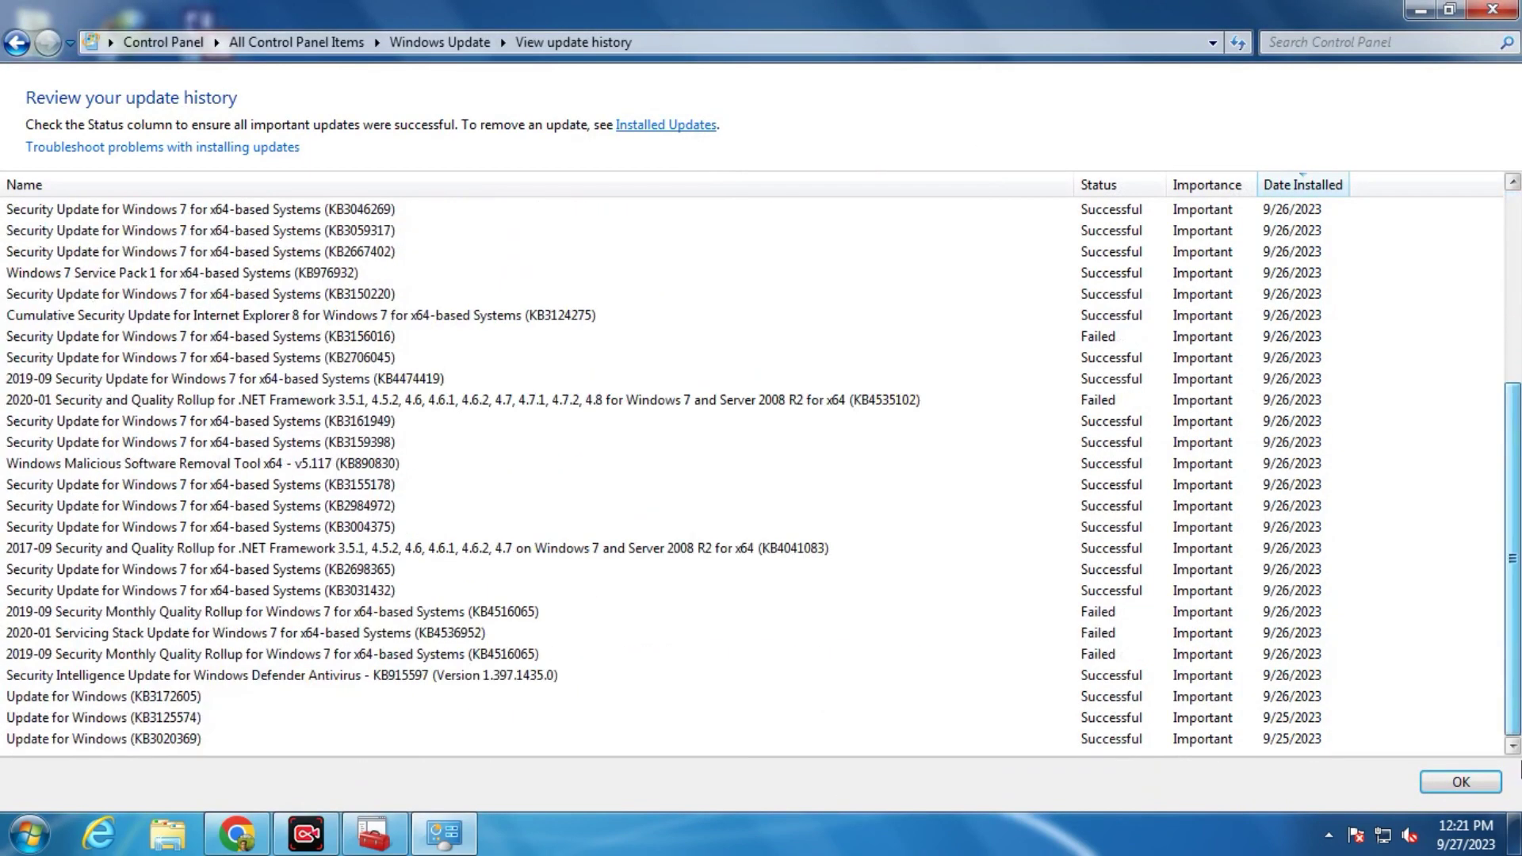
click(1461, 782)
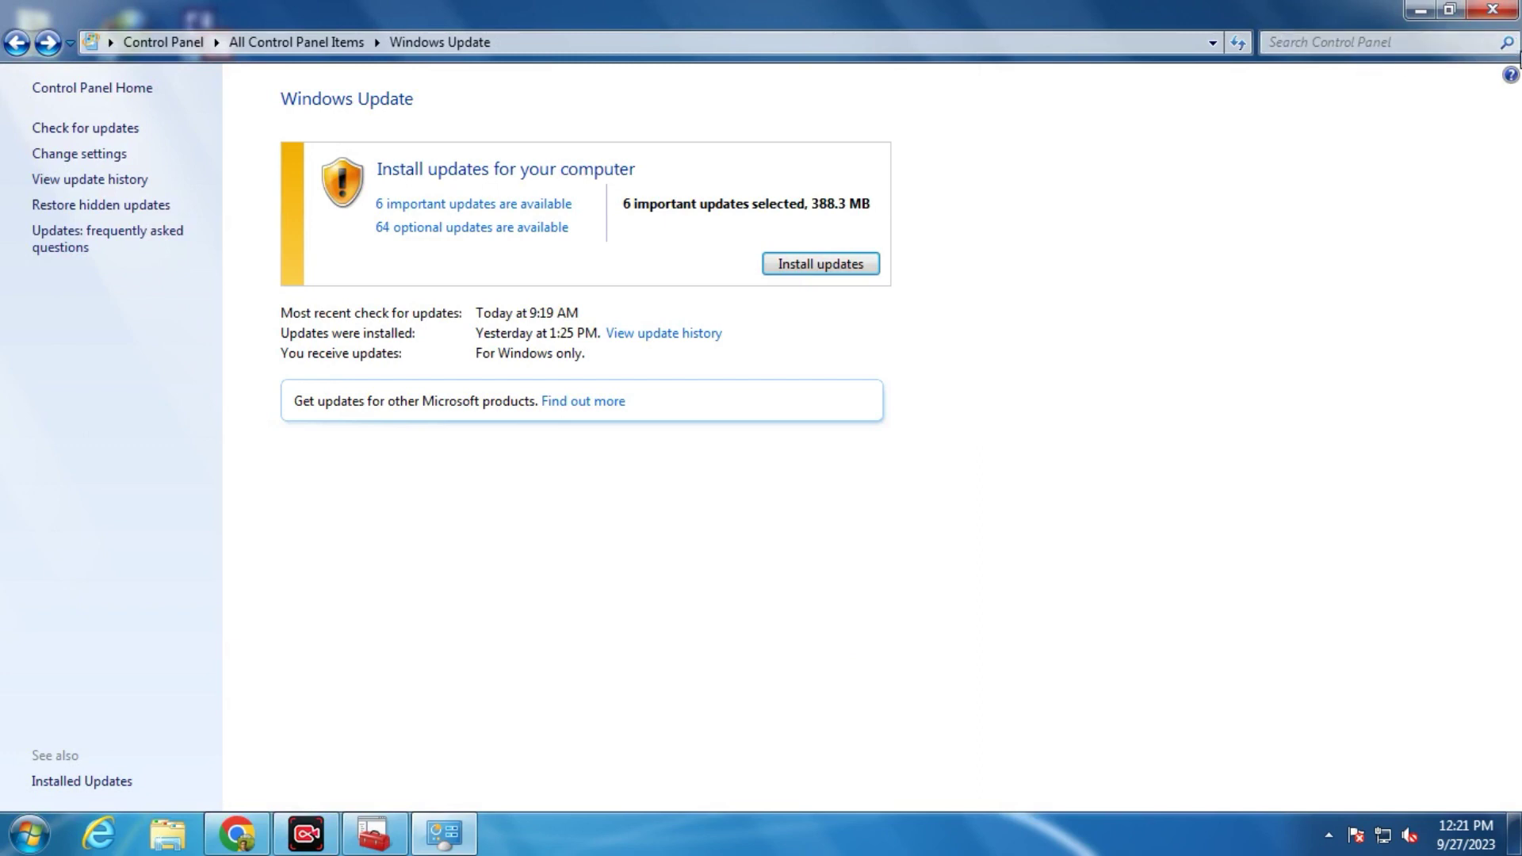
click(1494, 11)
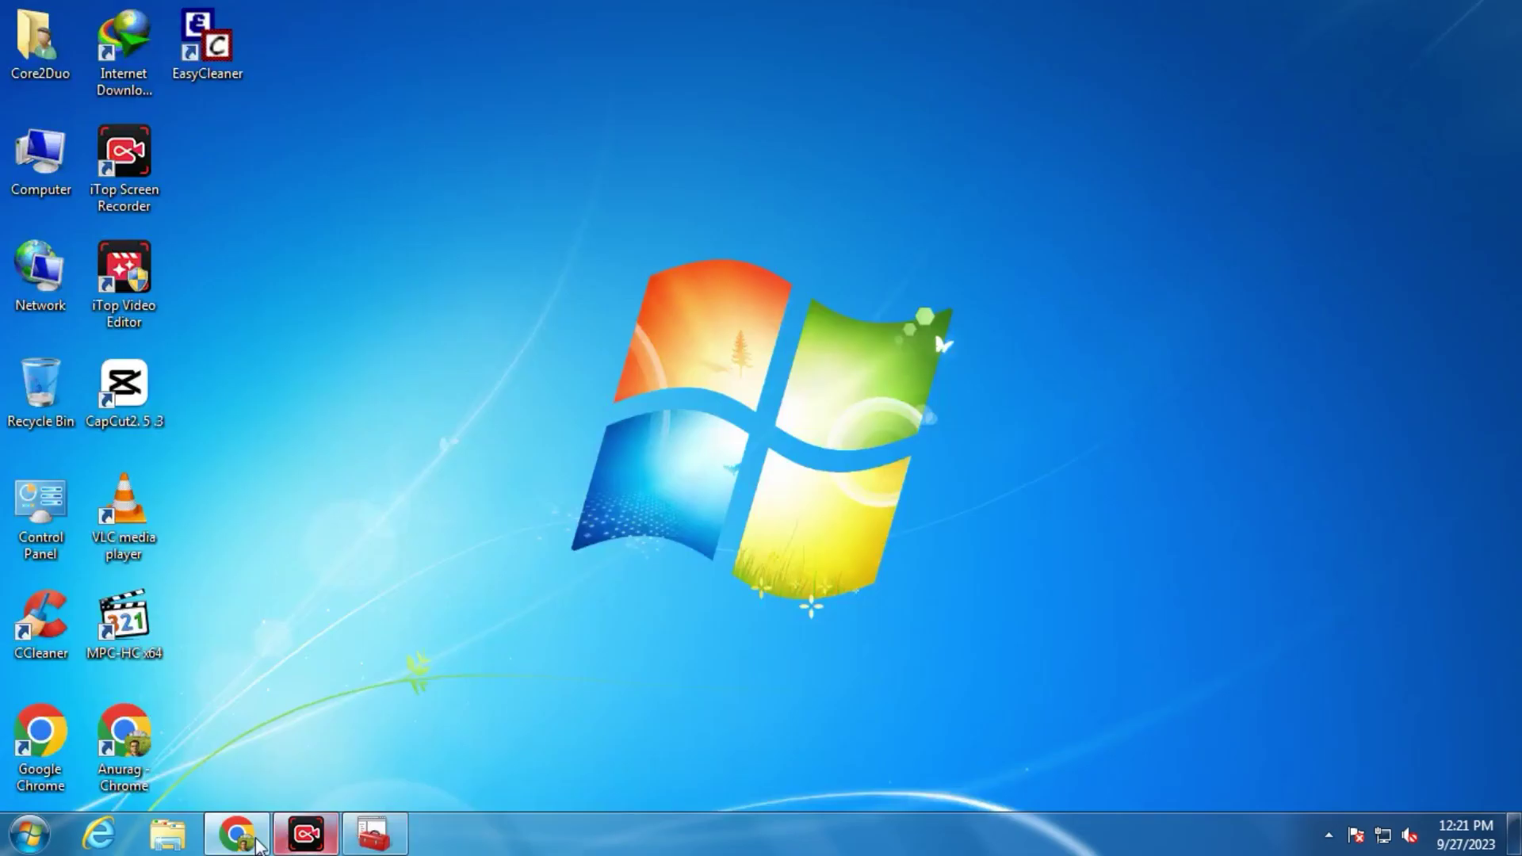
click(255, 846)
click(238, 837)
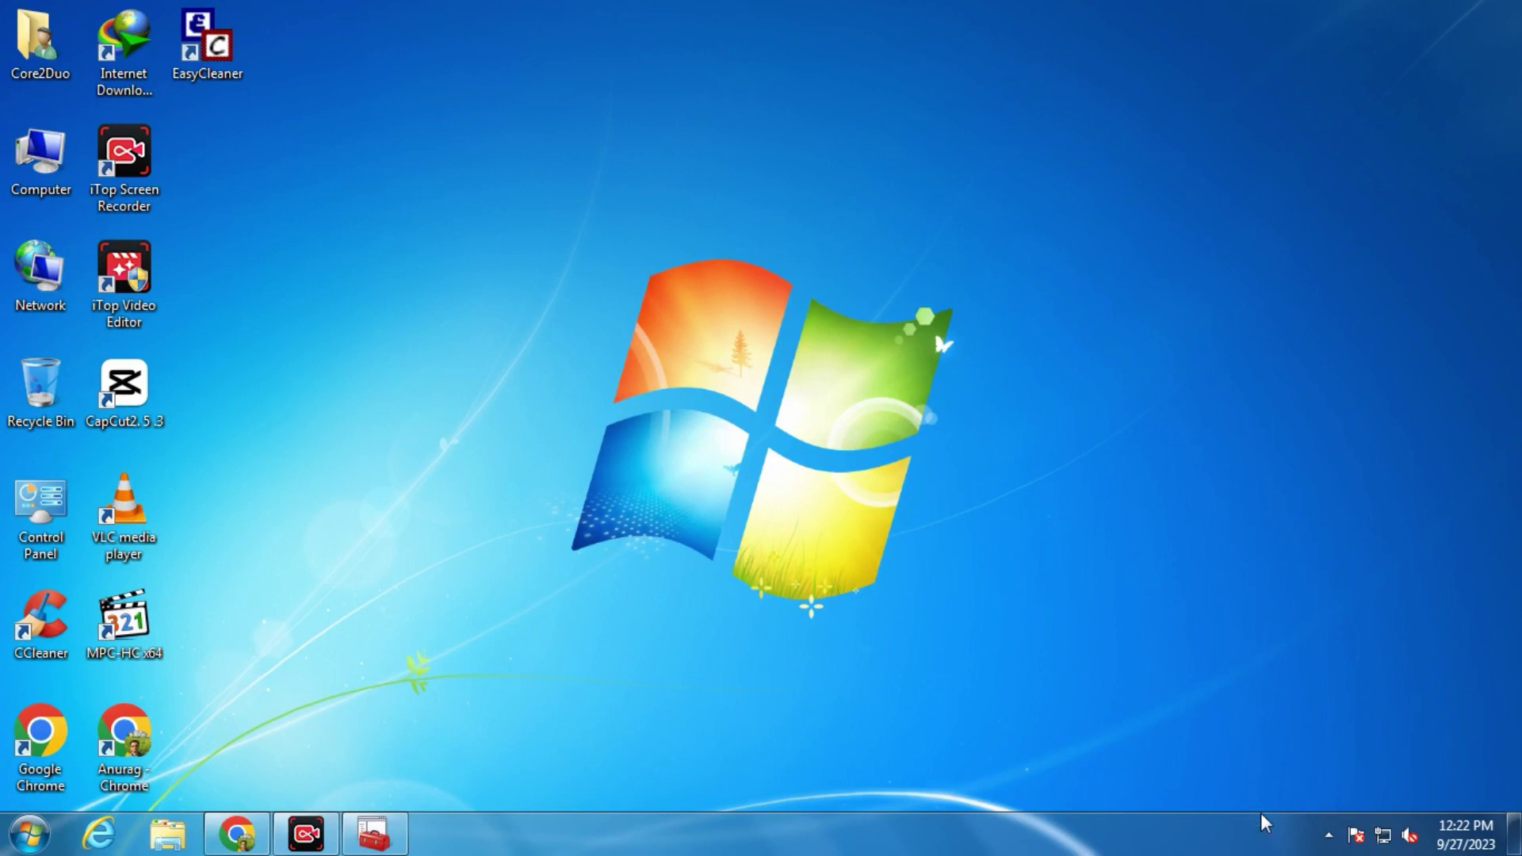
Run msconfig, review the startup items in System Configuration, and cancel without changes
key(super+r)
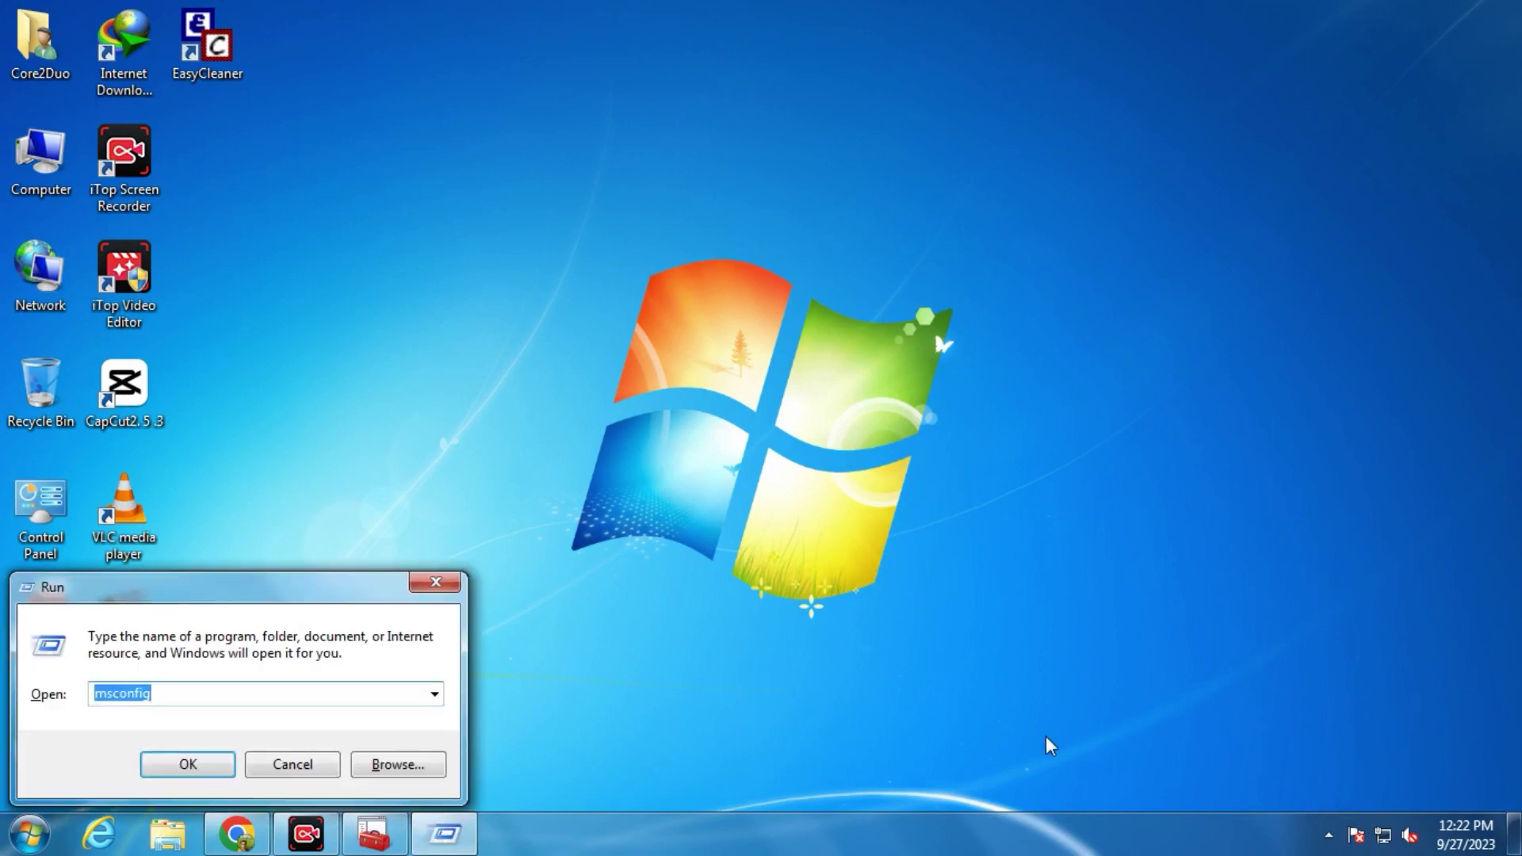
key(Return)
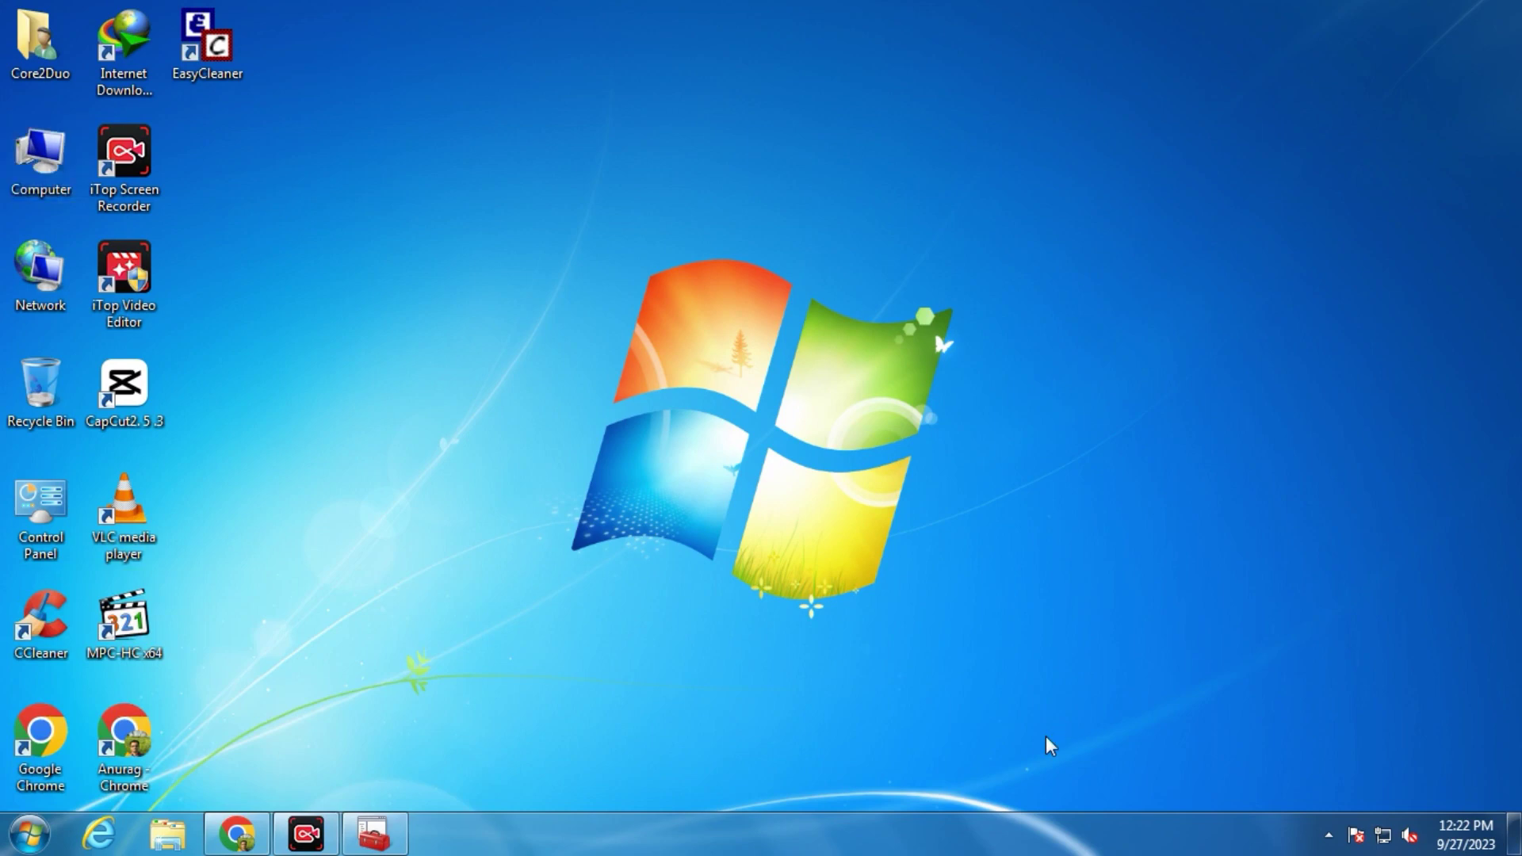
click(638, 243)
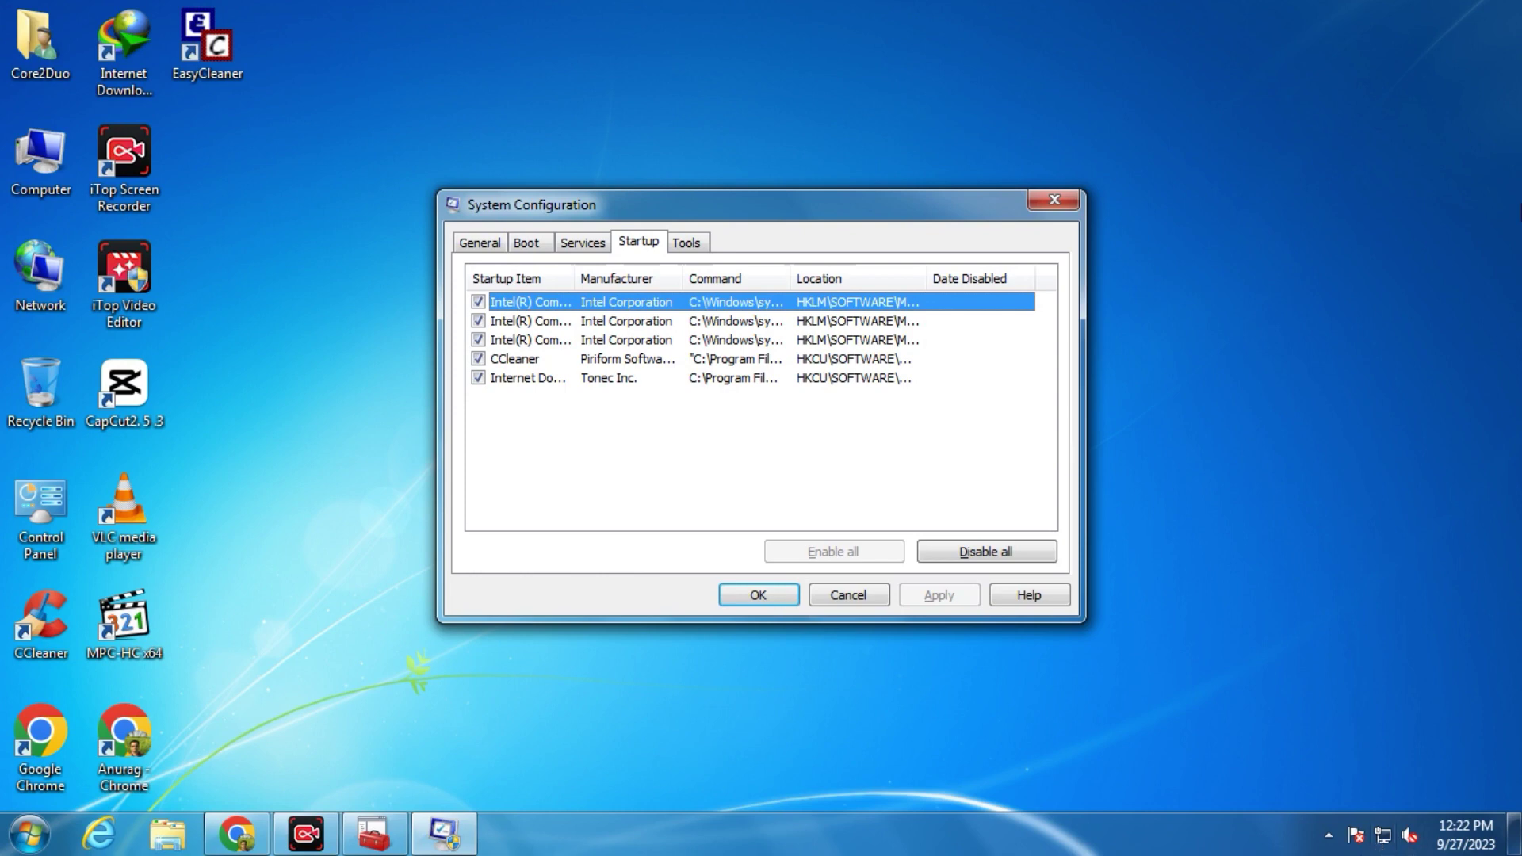
click(856, 598)
Refresh the desktop several times in a row
right_click(277, 140)
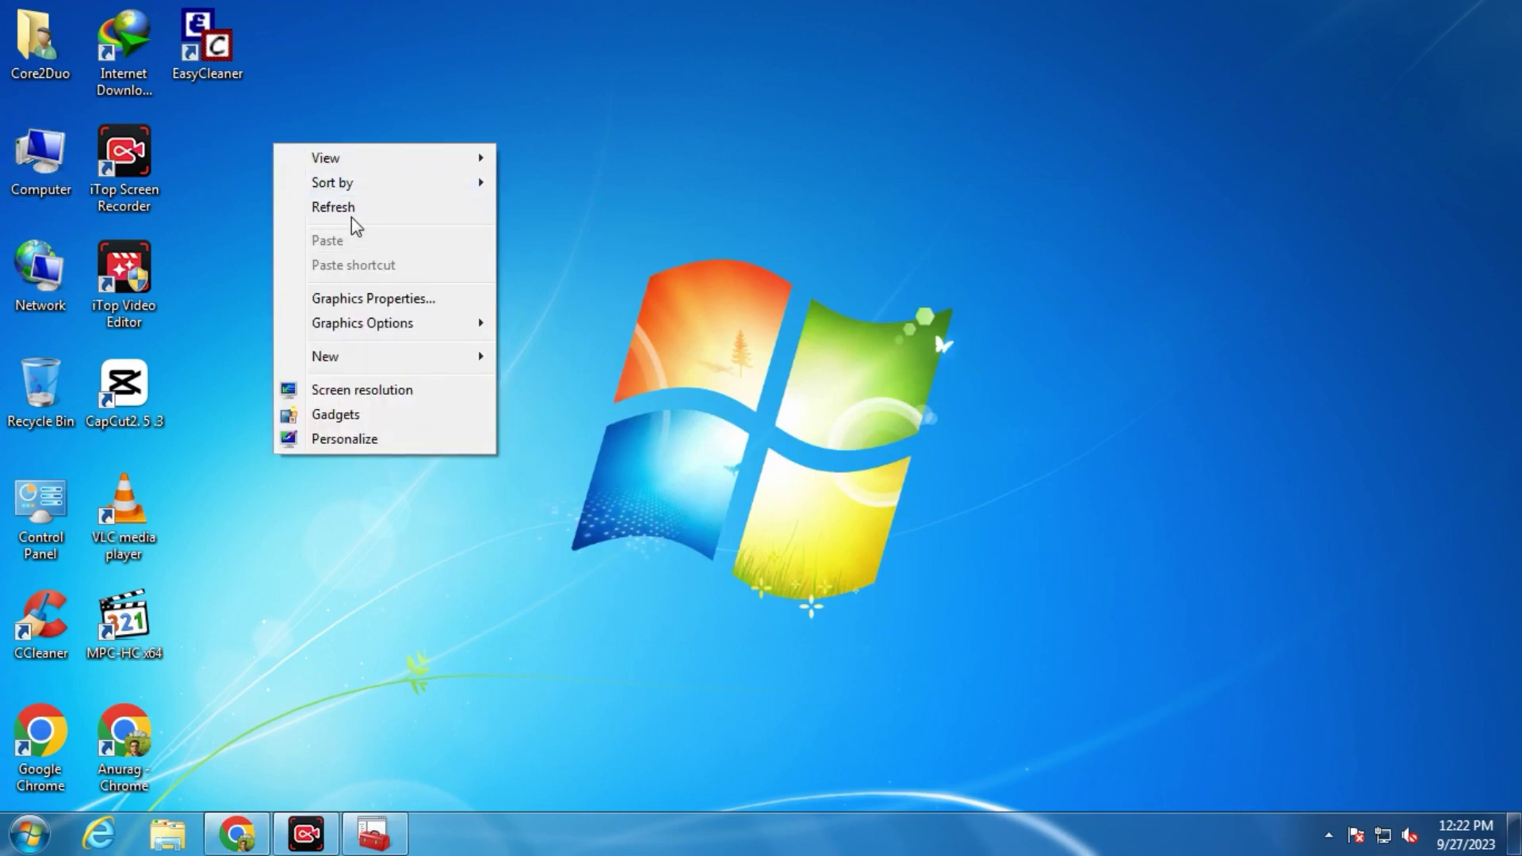
click(402, 211)
right_click(393, 178)
click(492, 241)
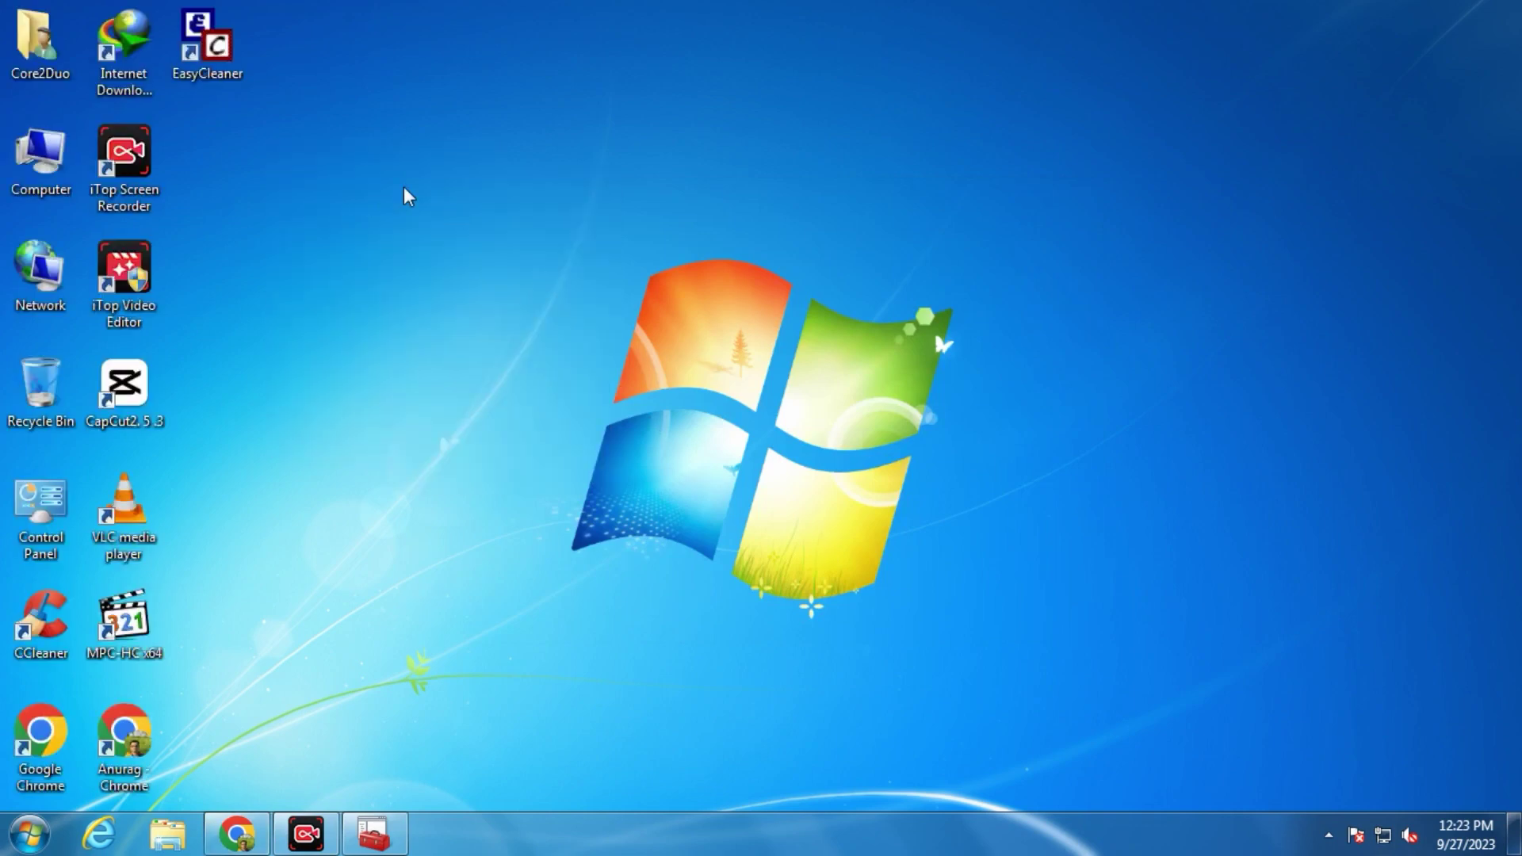
right_click(402, 187)
click(468, 247)
right_click(468, 245)
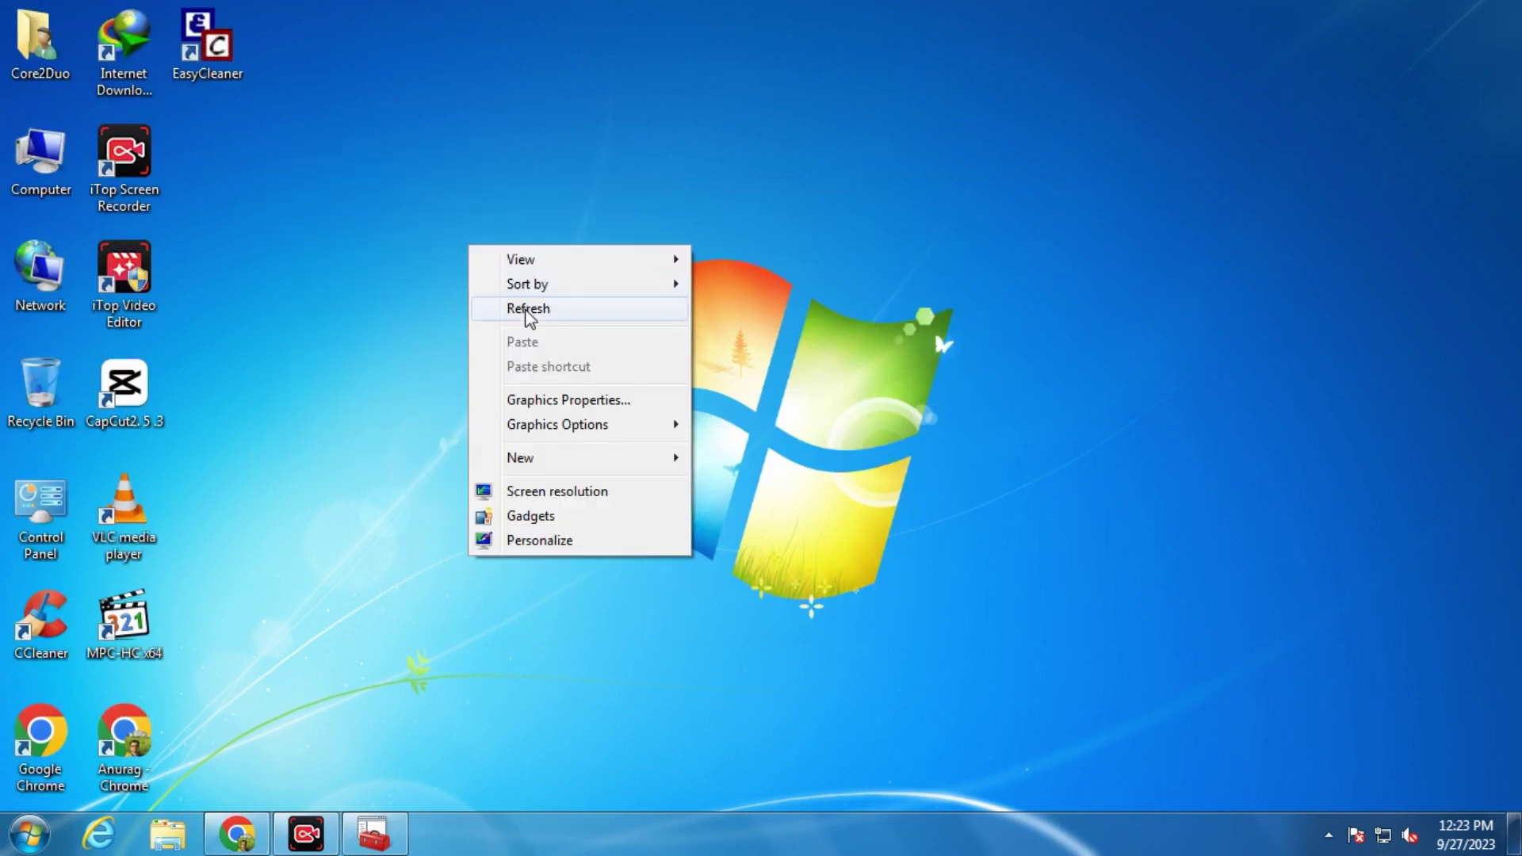
click(525, 307)
key(Menu)
click(525, 309)
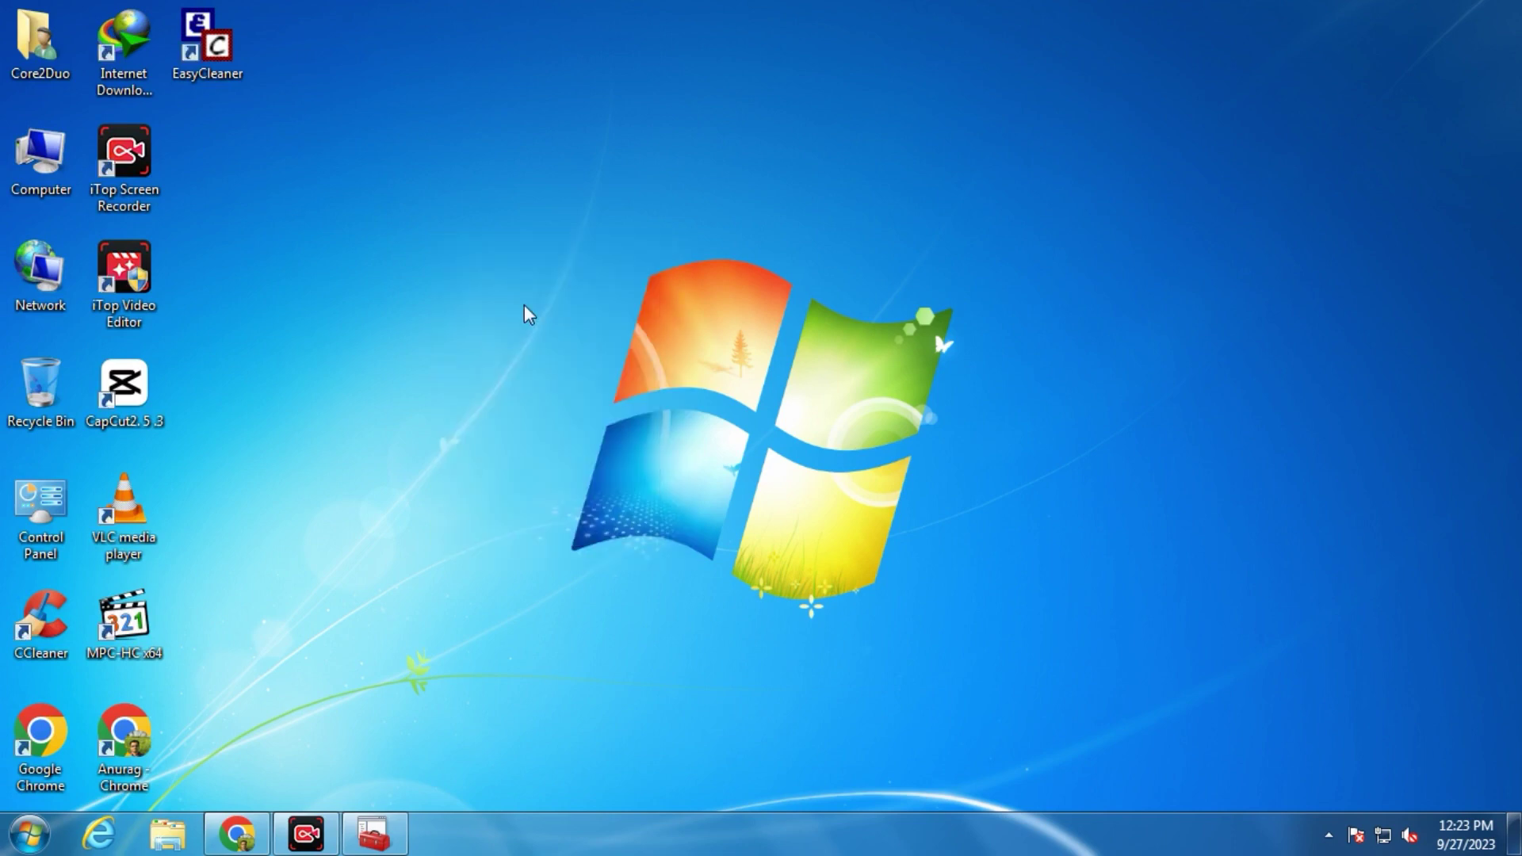
Review the partitions of both disks in a maximized Disk Management window, and close it
click(403, 848)
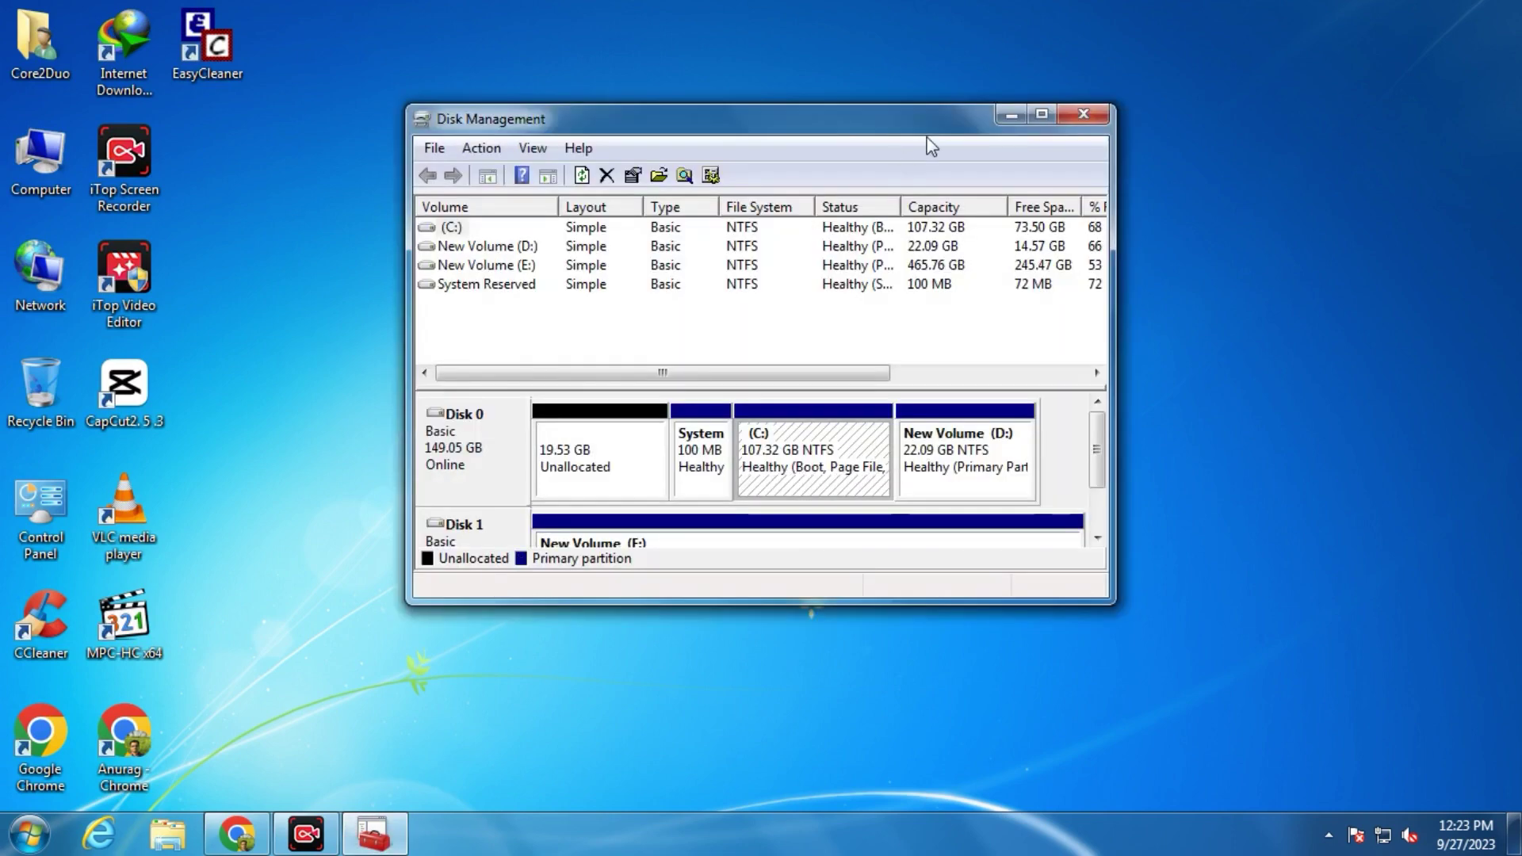
click(1039, 115)
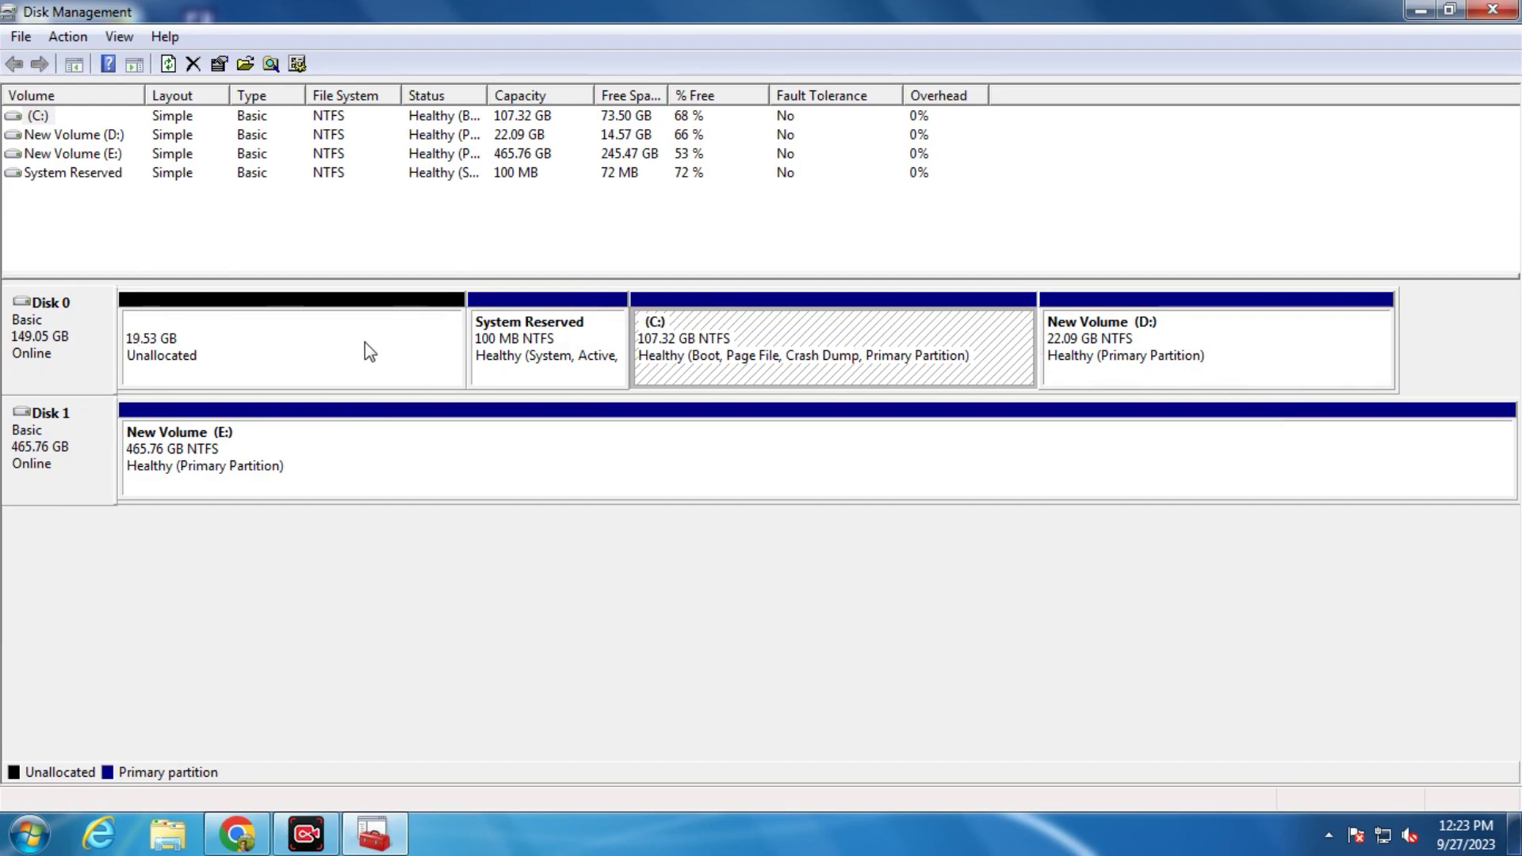
click(1493, 9)
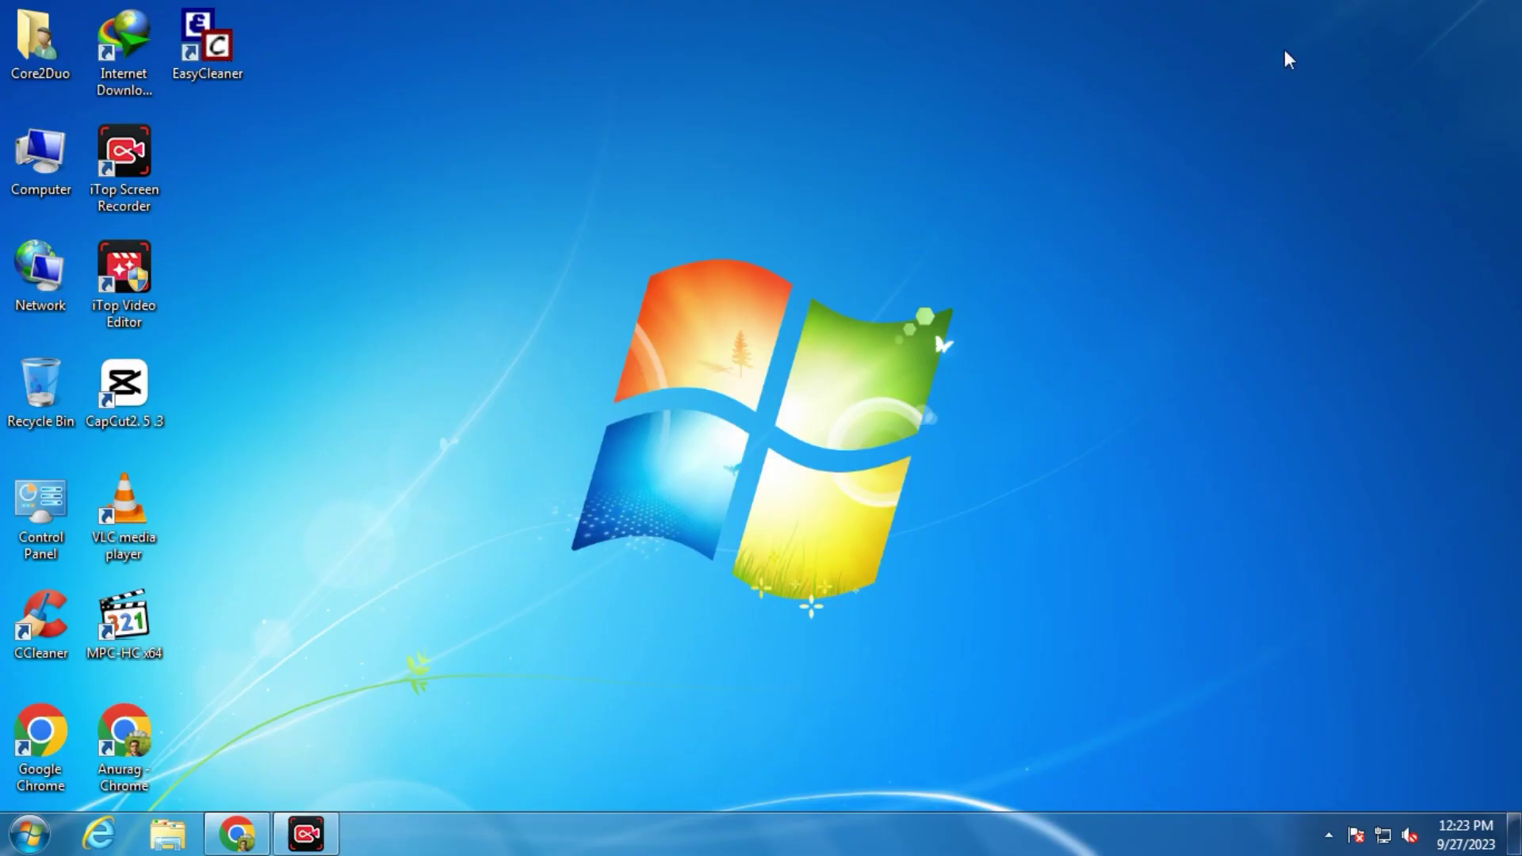
Refresh the desktop repeatedly with Disk Management closed
right_click(446, 280)
click(529, 334)
right_click(411, 251)
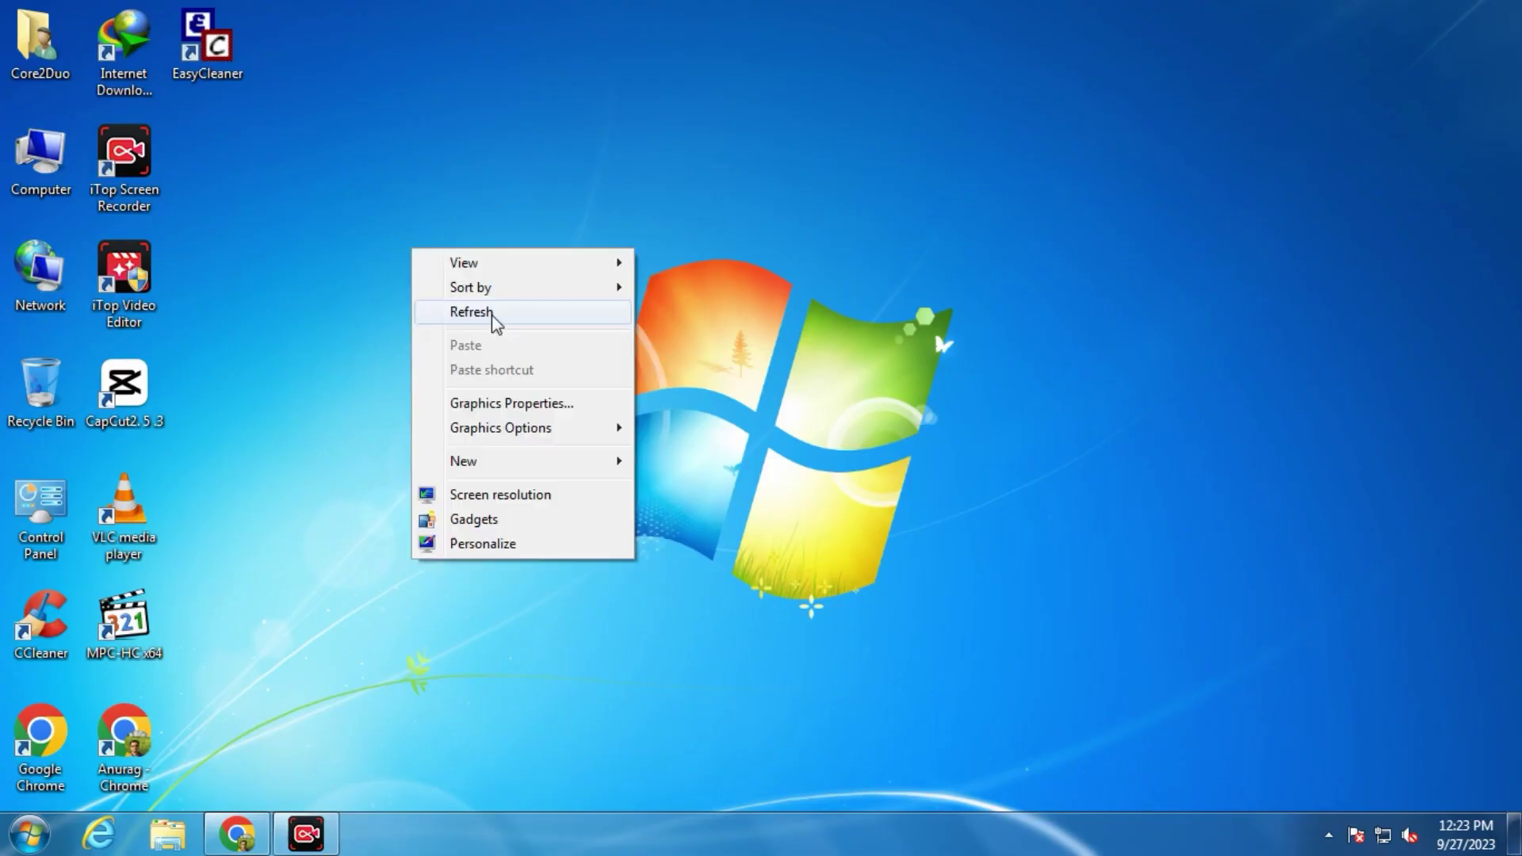
click(496, 326)
right_click(437, 240)
click(506, 311)
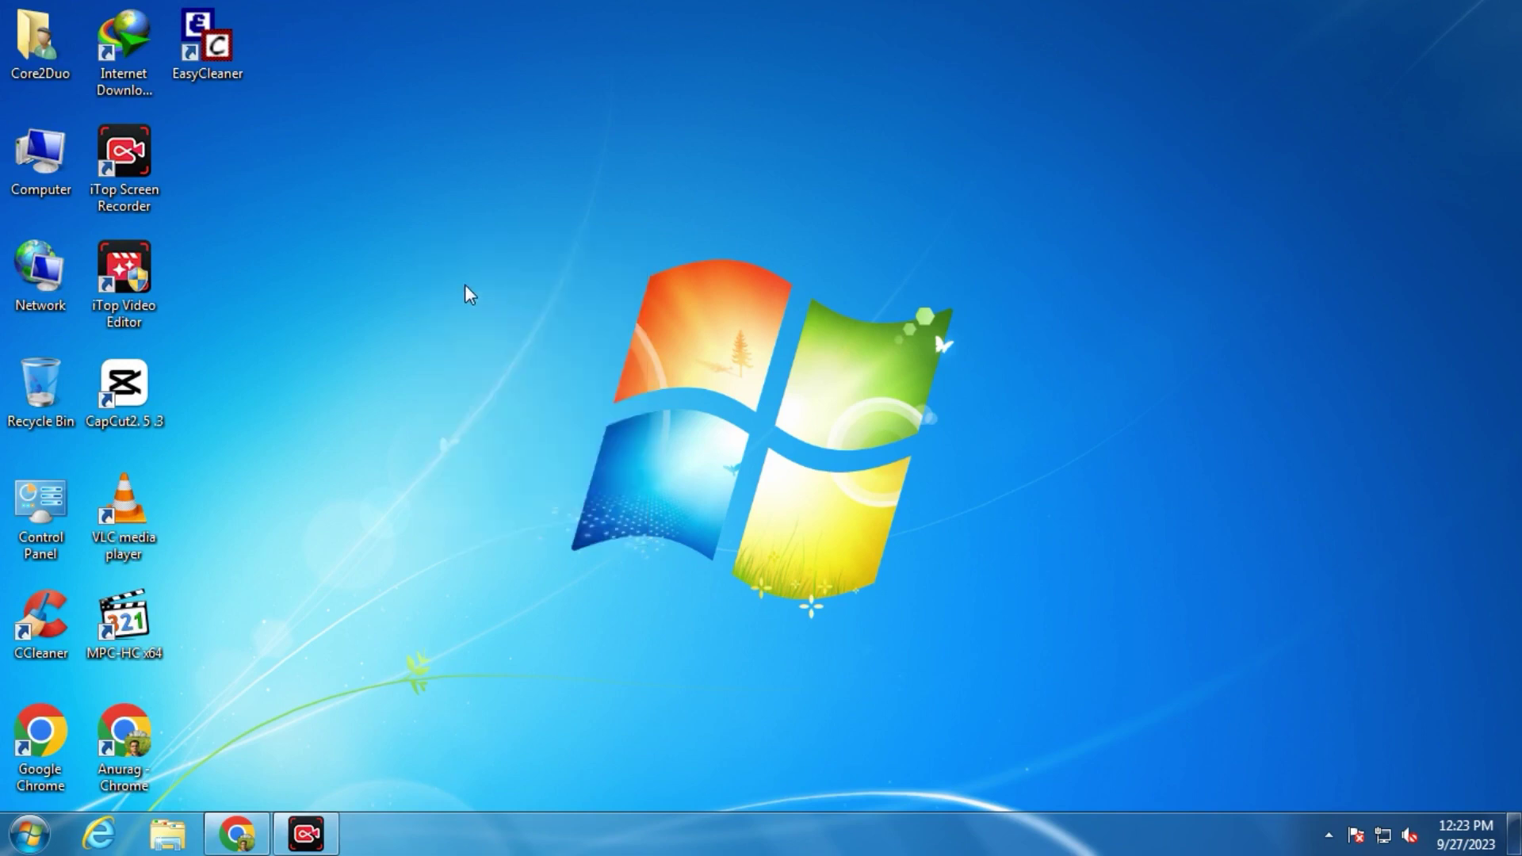
right_click(258, 220)
click(344, 296)
right_click(344, 218)
click(415, 284)
right_click(370, 239)
click(508, 309)
Exit the CCleaner instance running in the background
click(1329, 836)
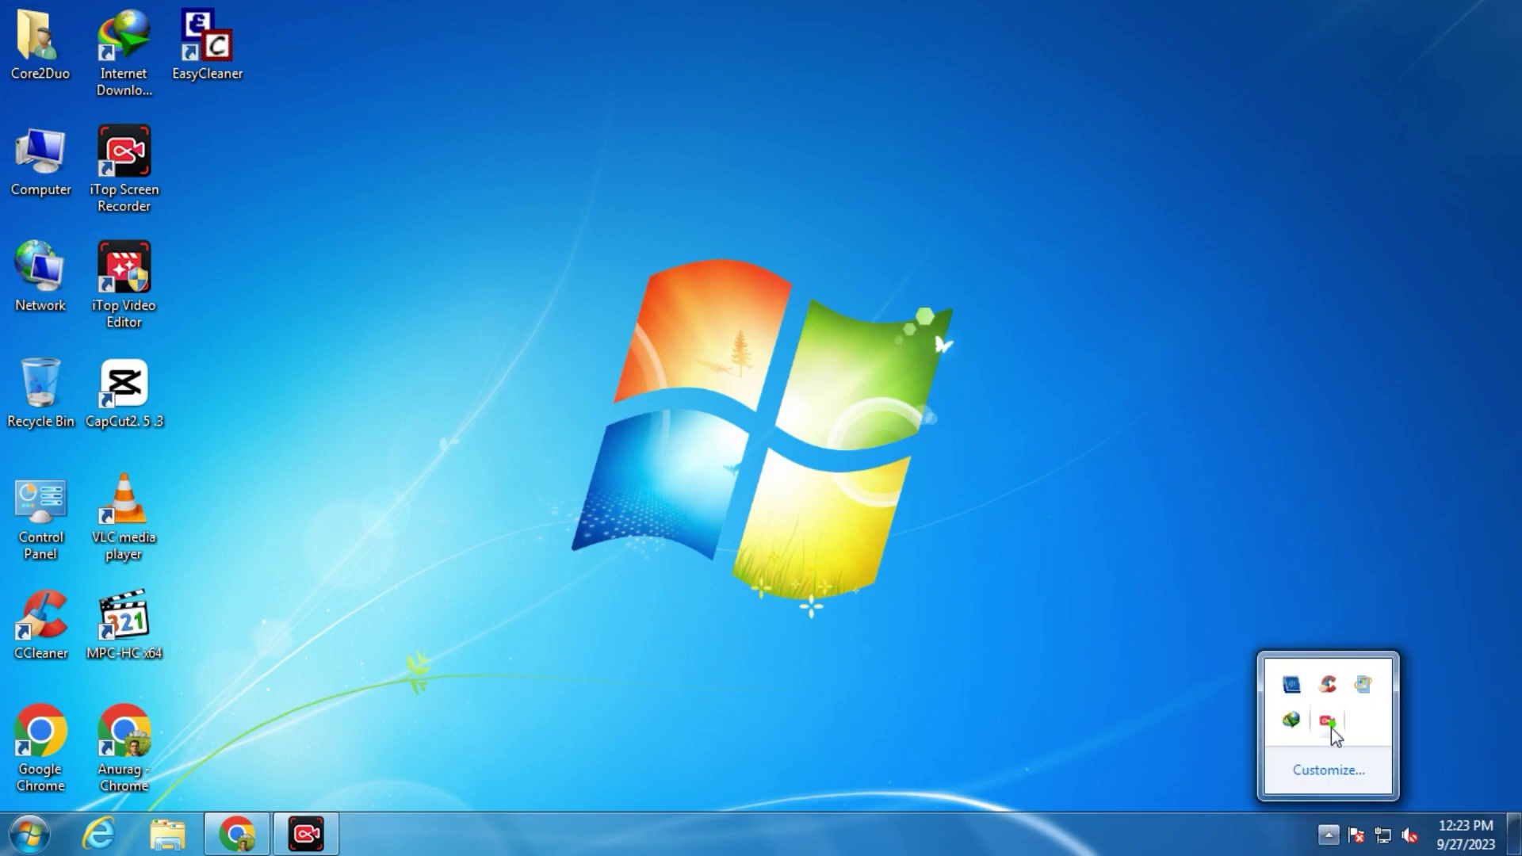
right_click(1330, 688)
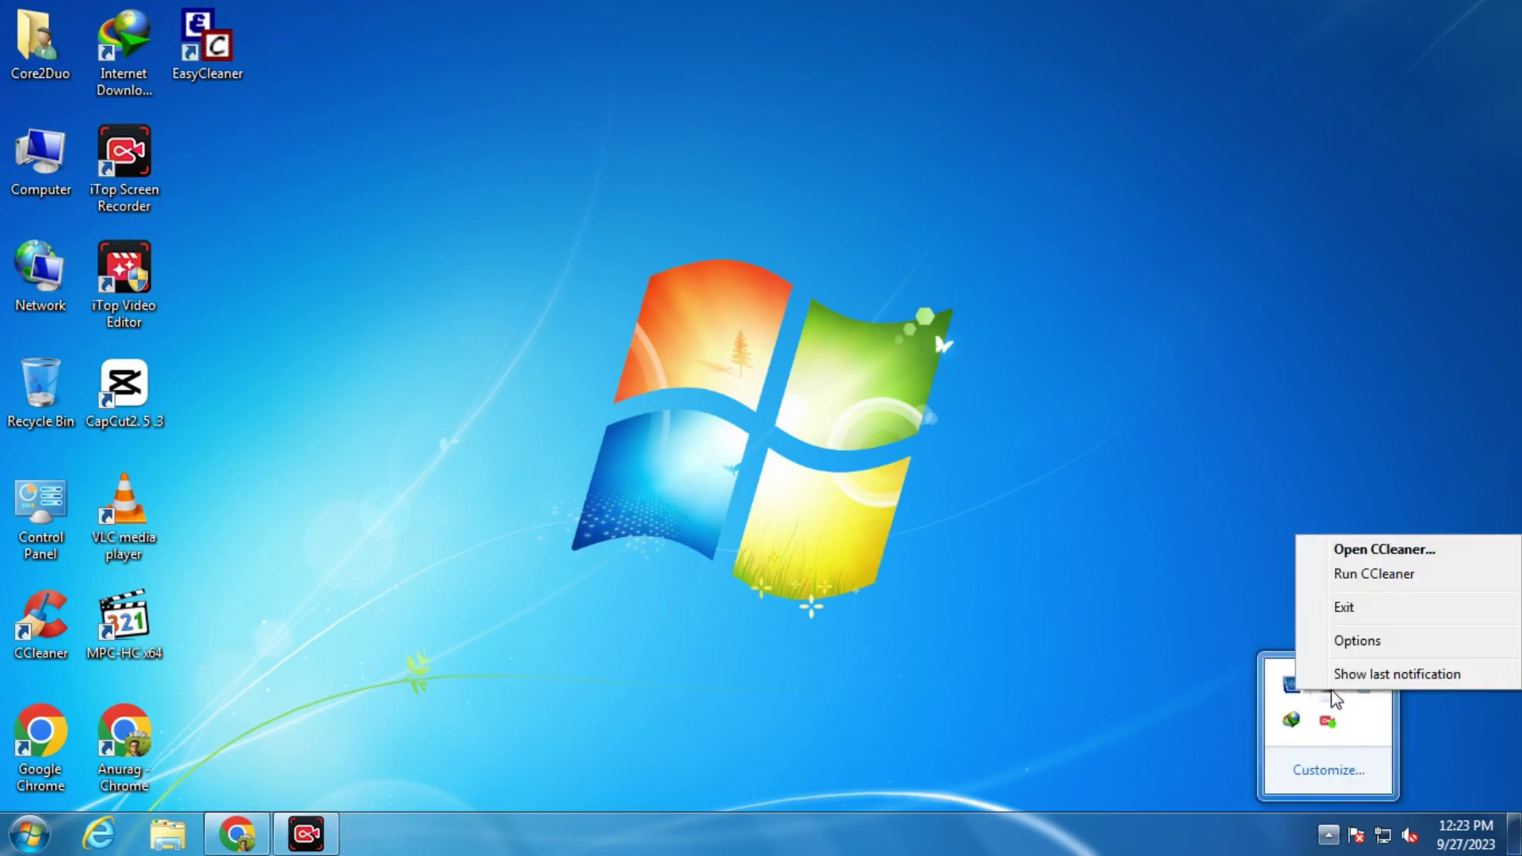
click(1343, 619)
Reopen Windows Update from its notification icon and view the list of important updates
click(1330, 836)
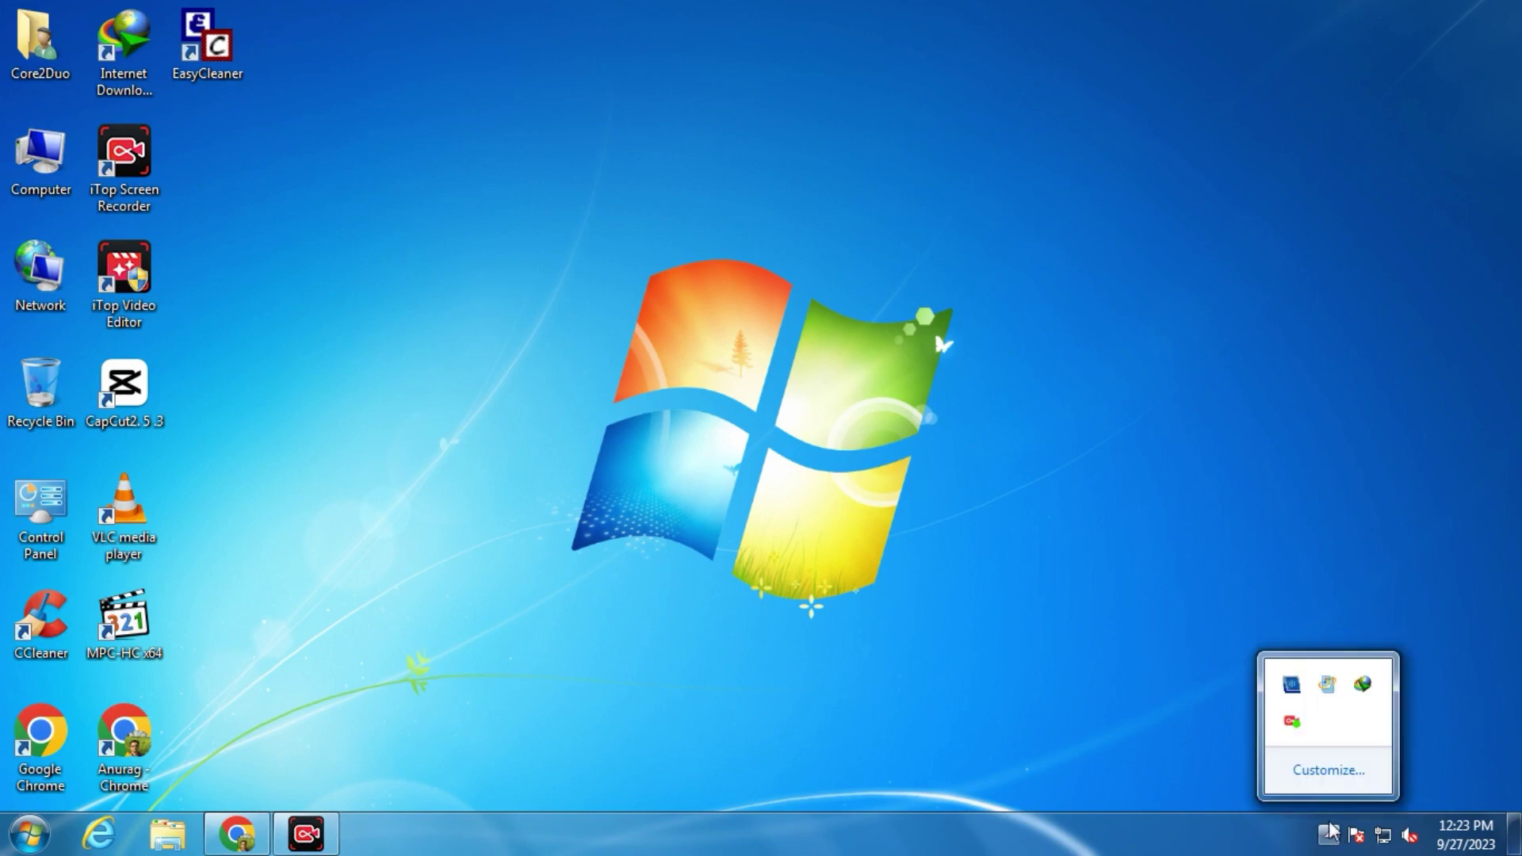
click(1328, 684)
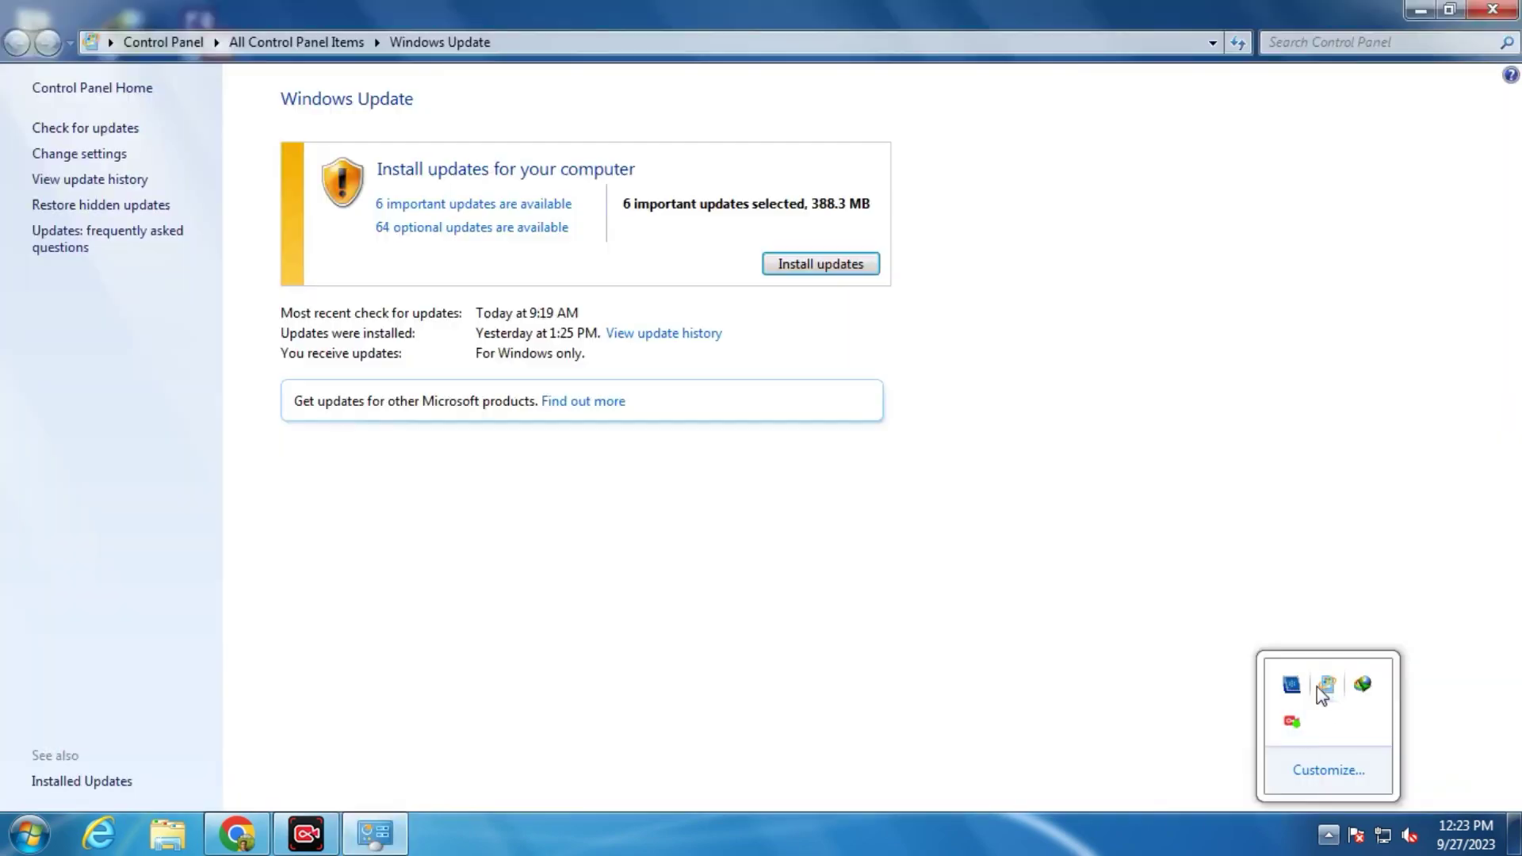
click(440, 207)
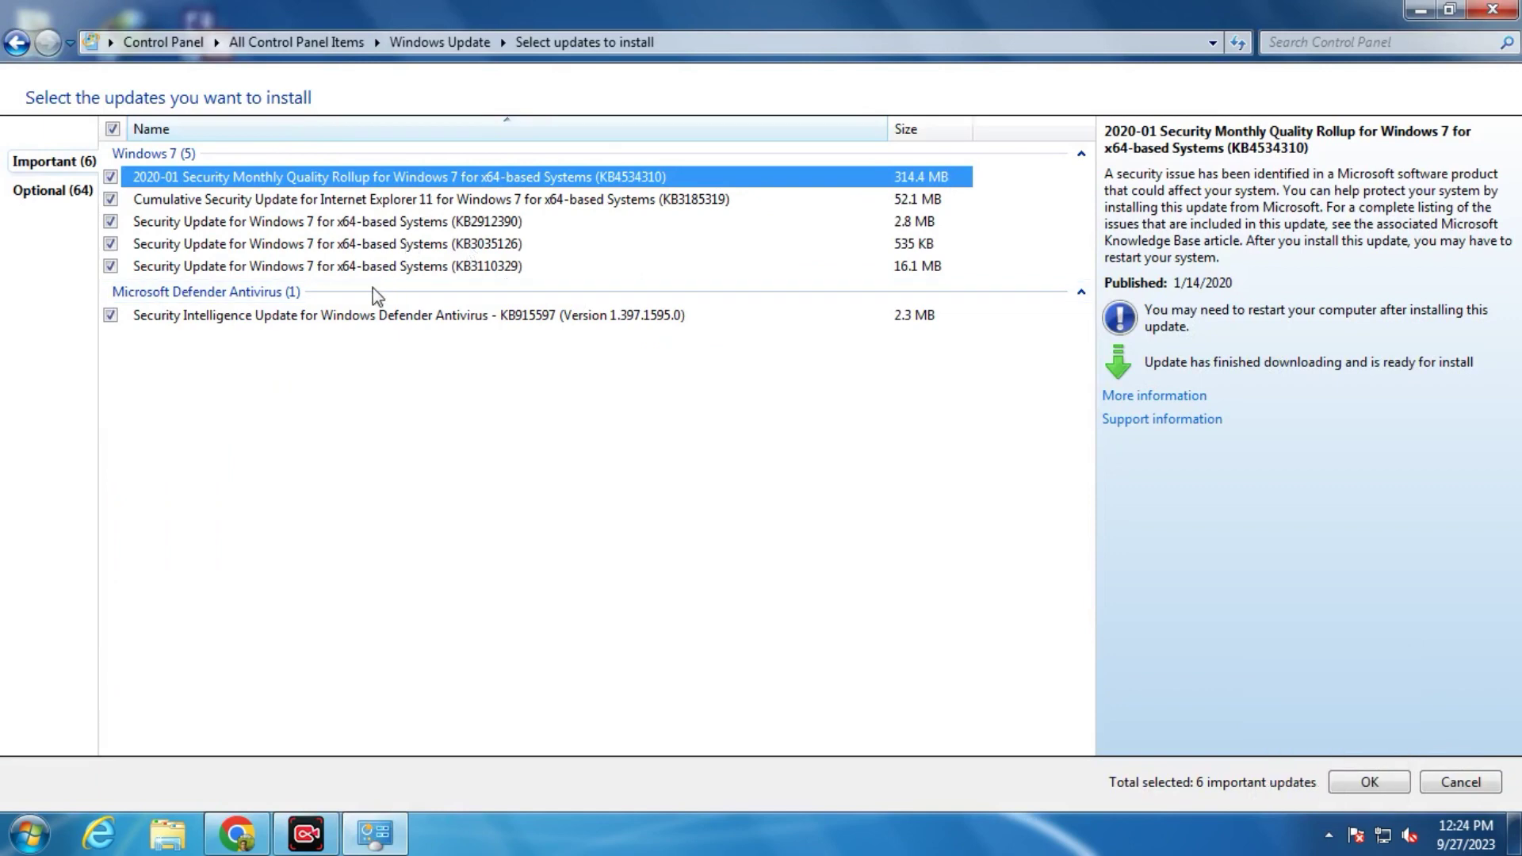
Leave the update selection, tick KB971033 in the hidden updates list, and return to the Windows Update overview without restoring it
click(1453, 783)
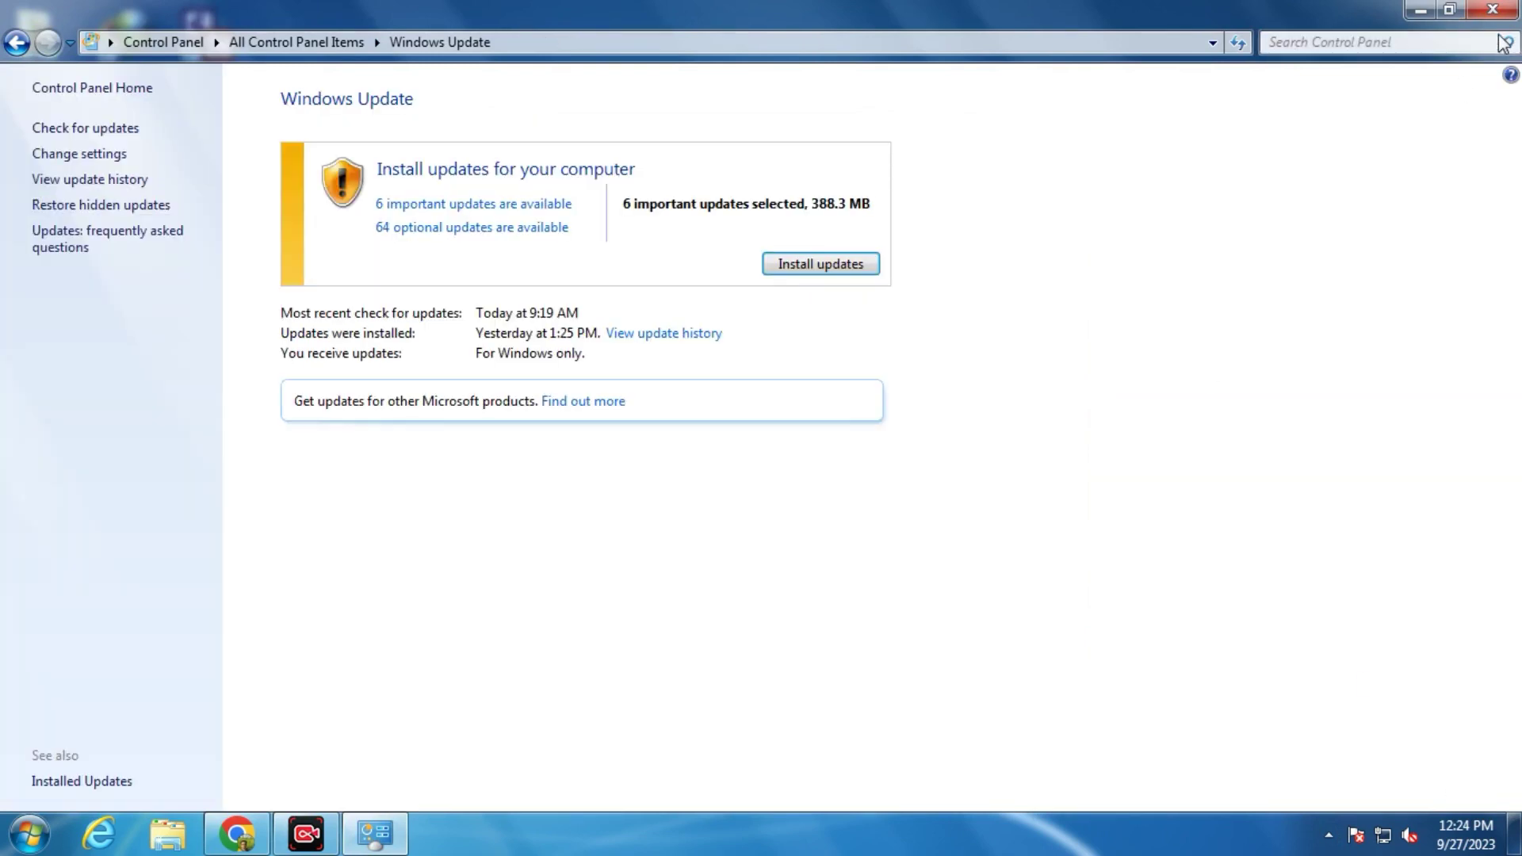
click(129, 206)
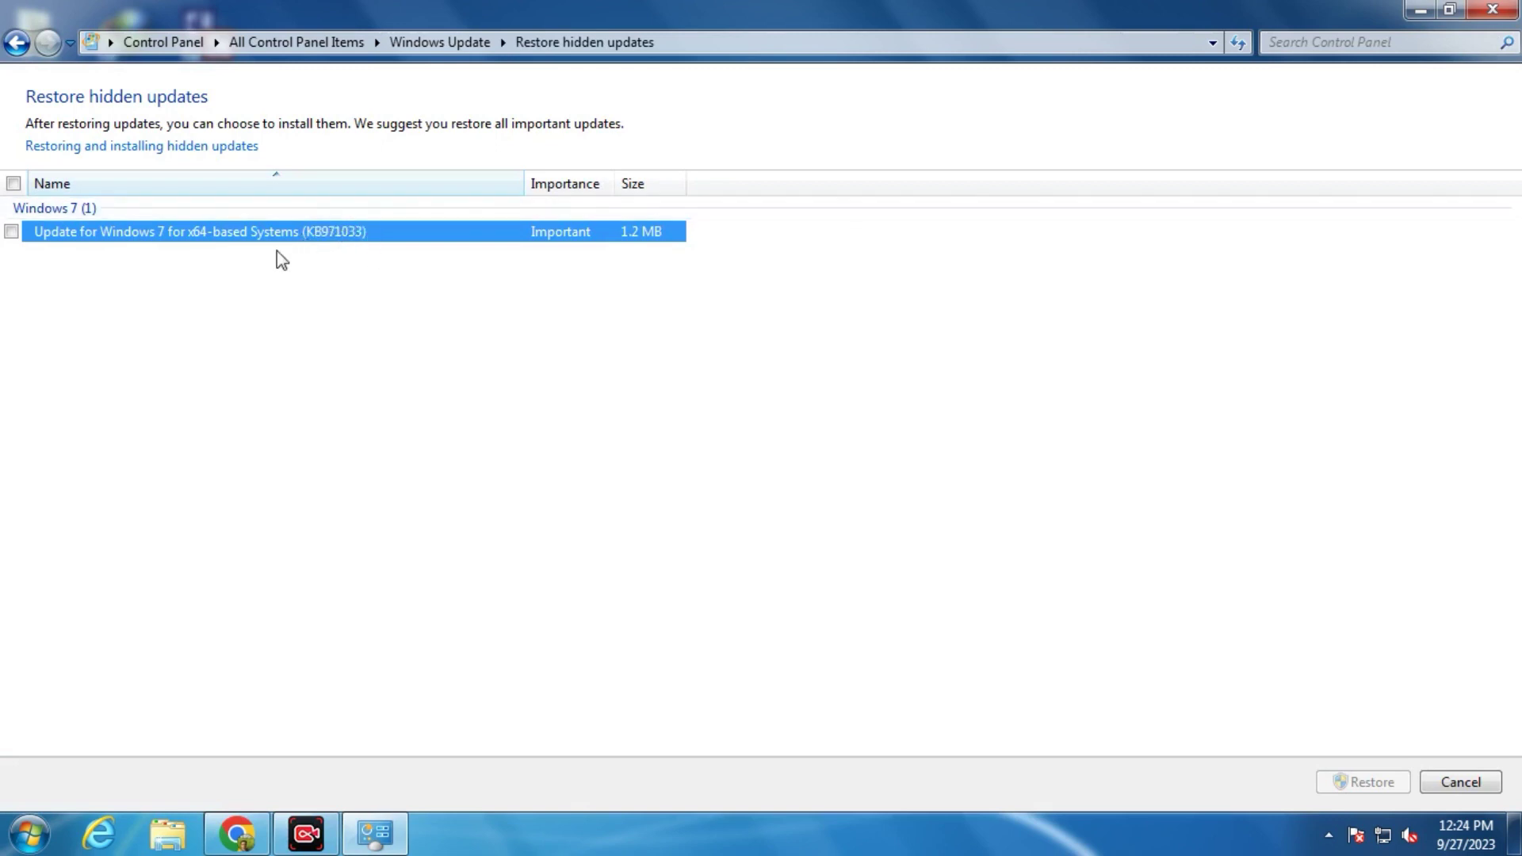
click(11, 232)
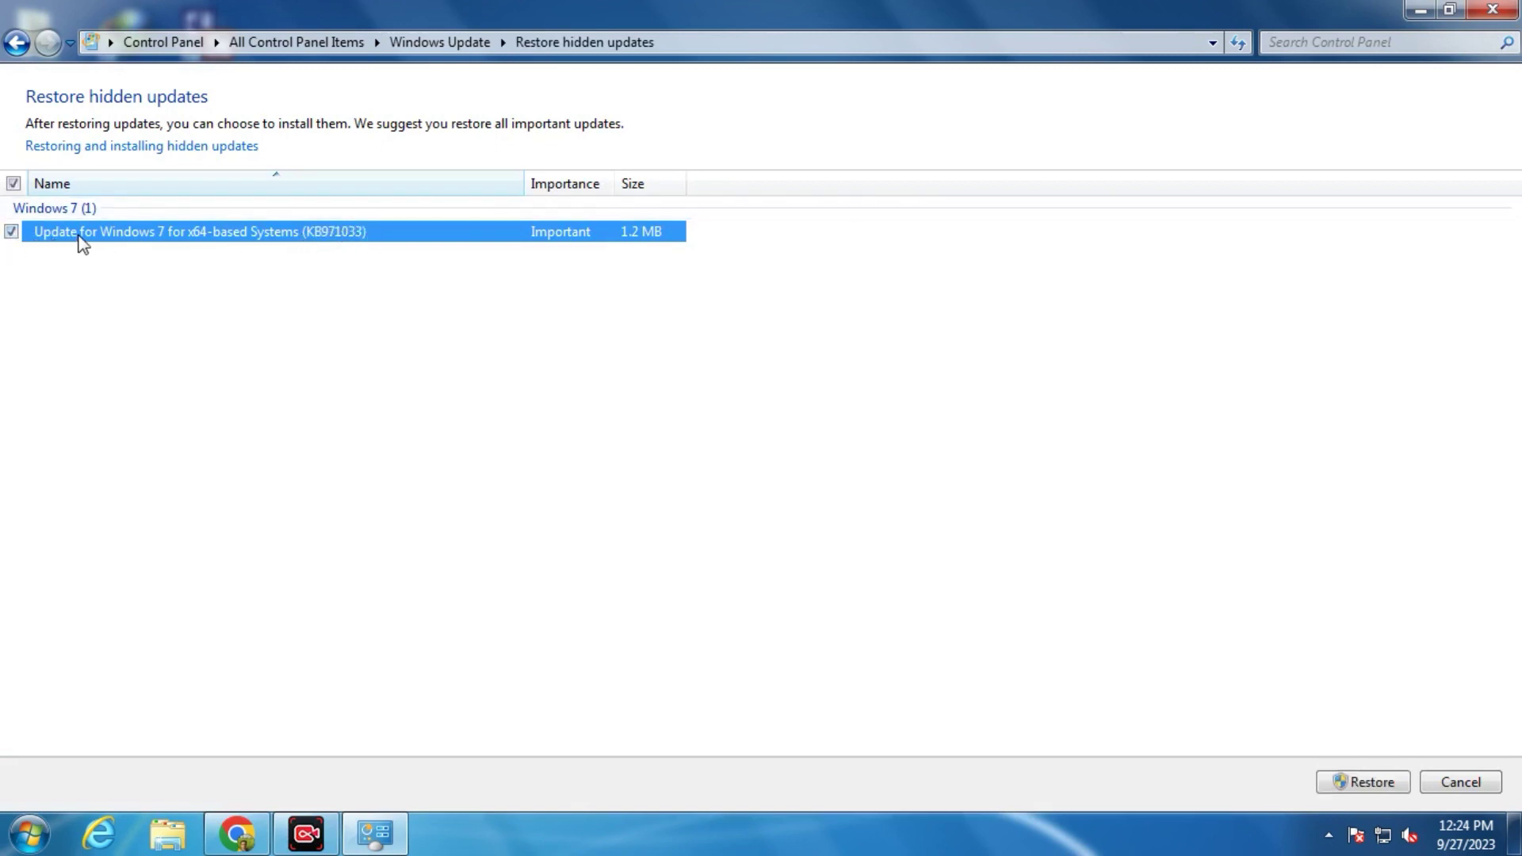
right_click(76, 236)
click(486, 332)
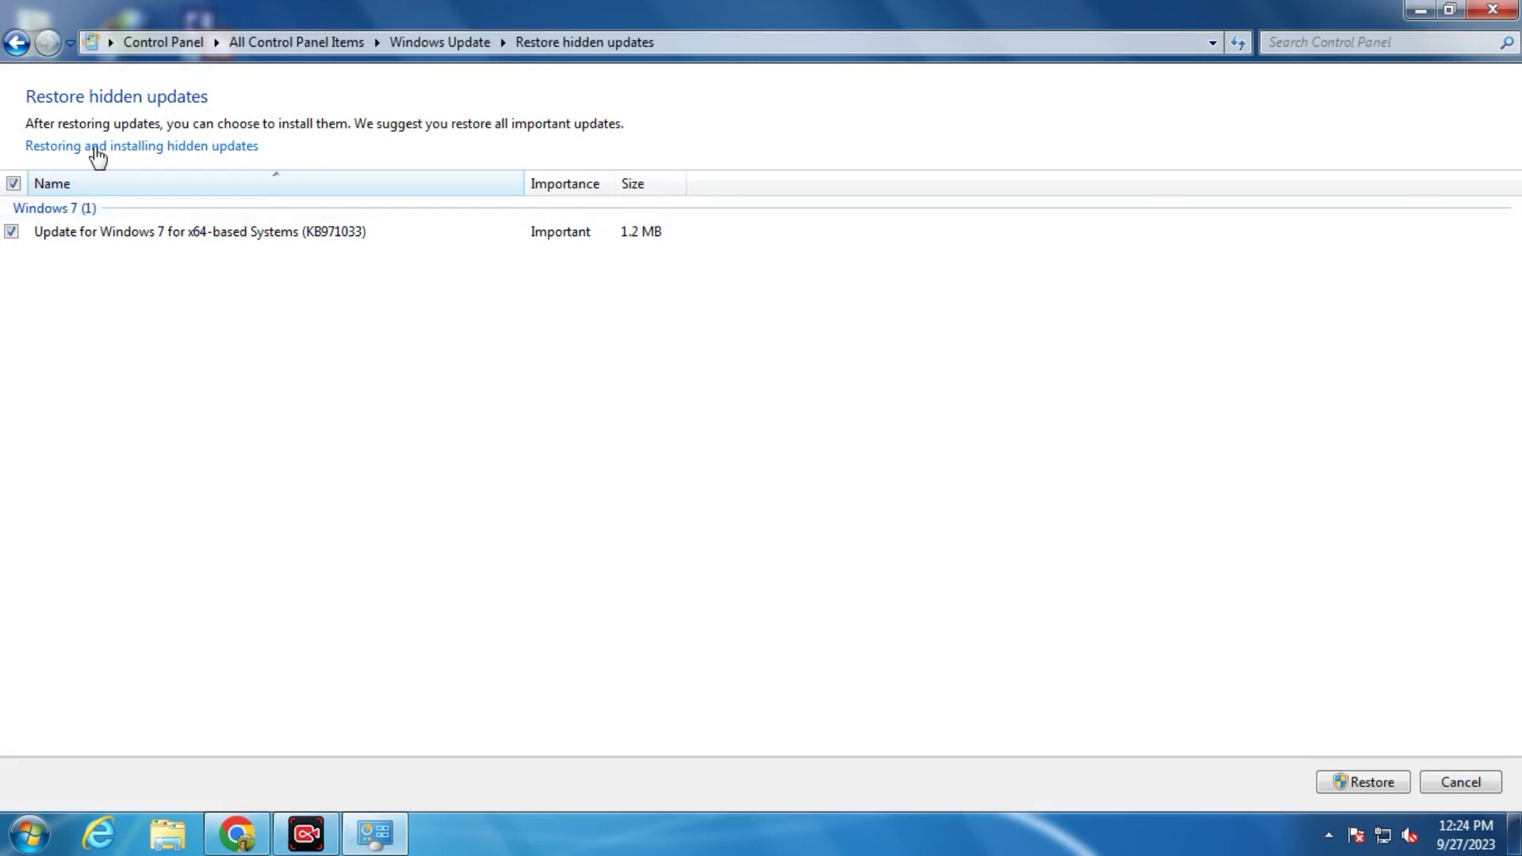
click(465, 44)
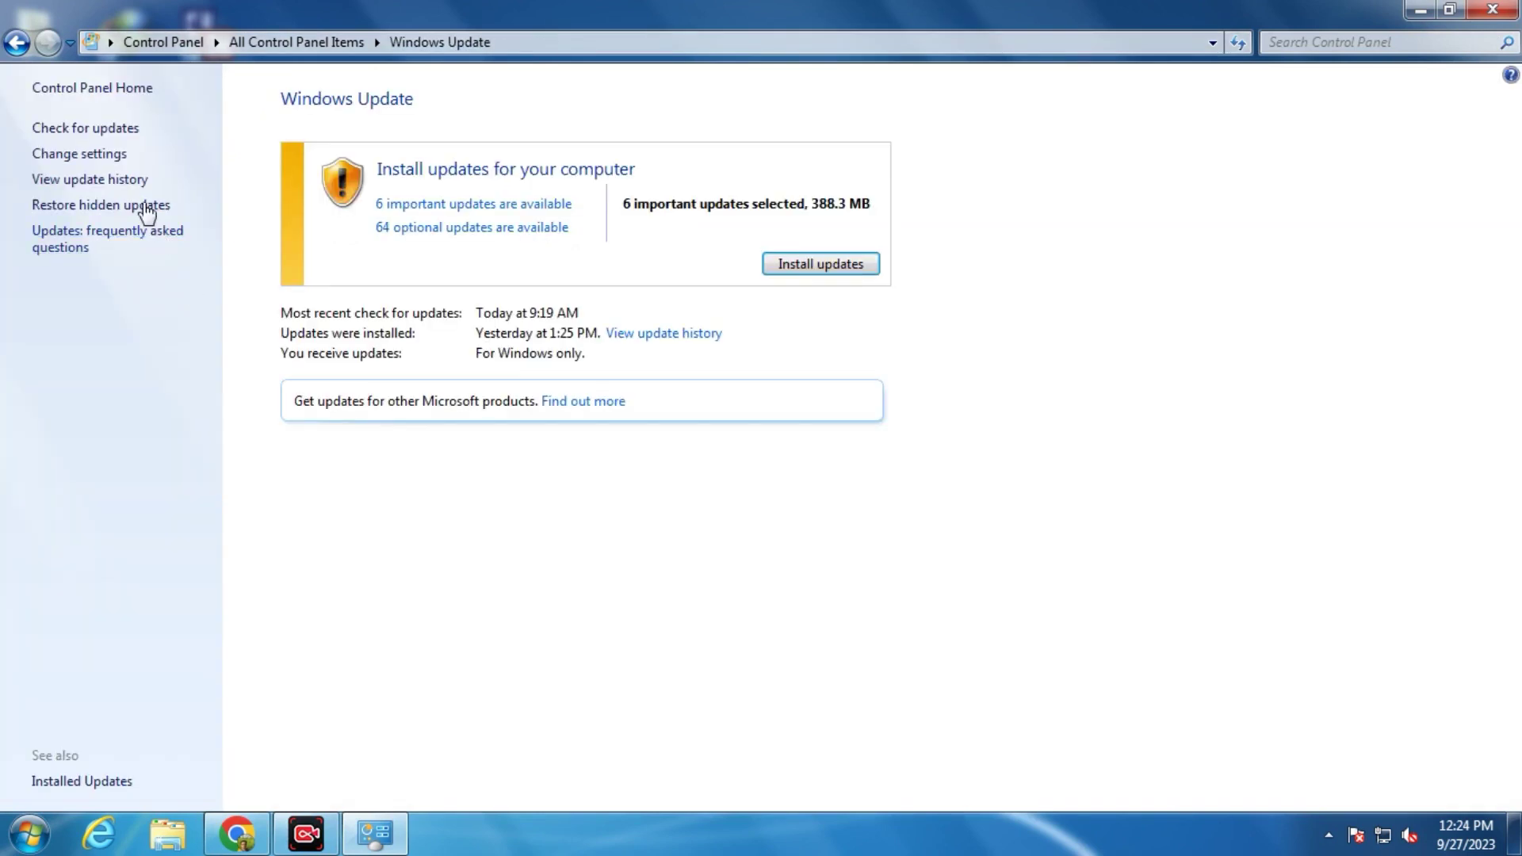
Review the important updates install options, keep "Download updates but let me choose whether to install them", and cancel the settings
click(117, 156)
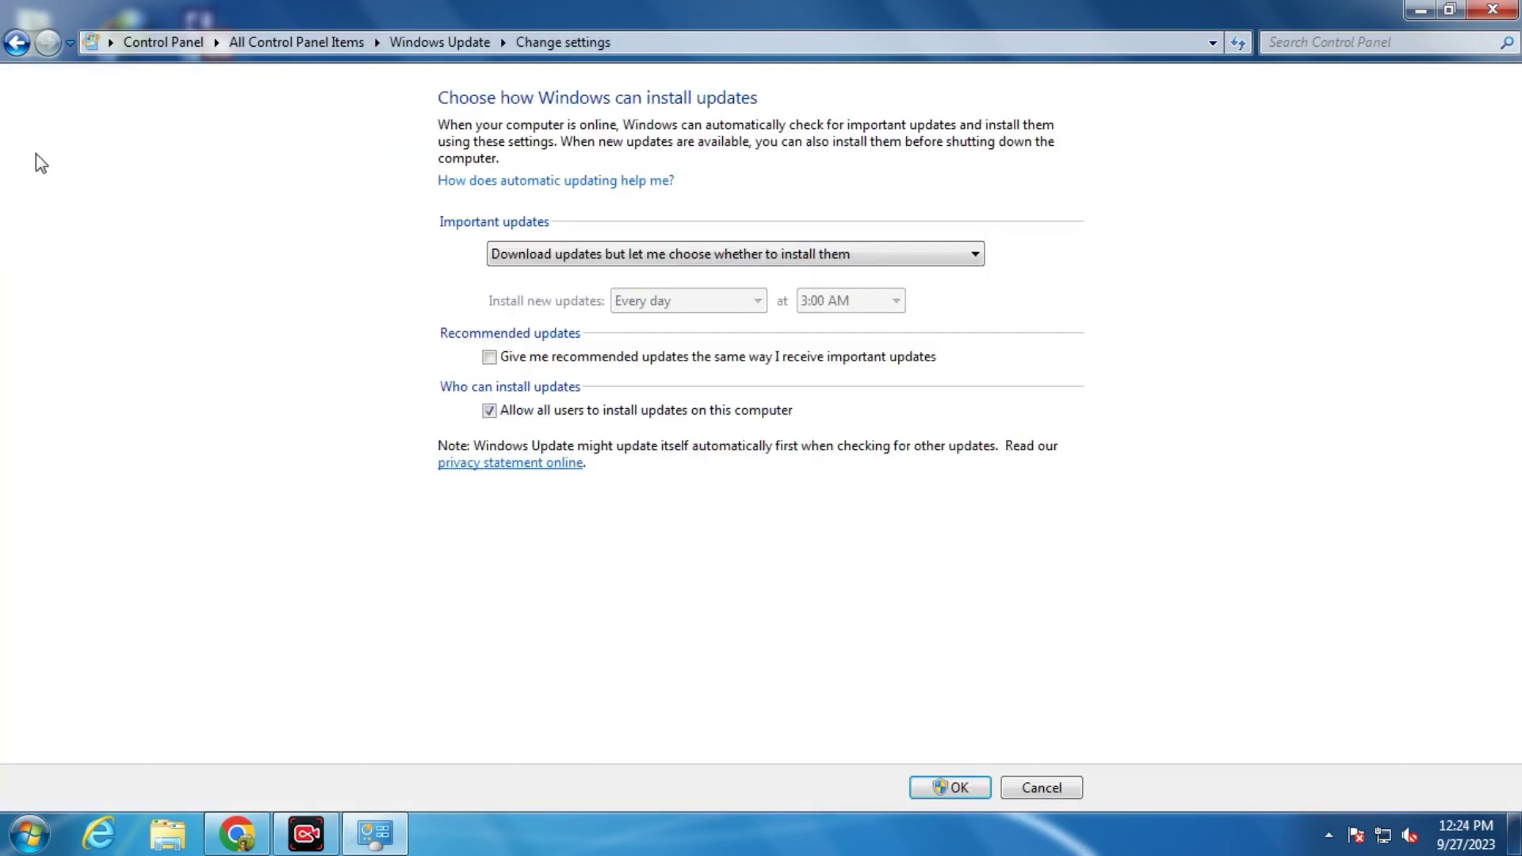
click(652, 258)
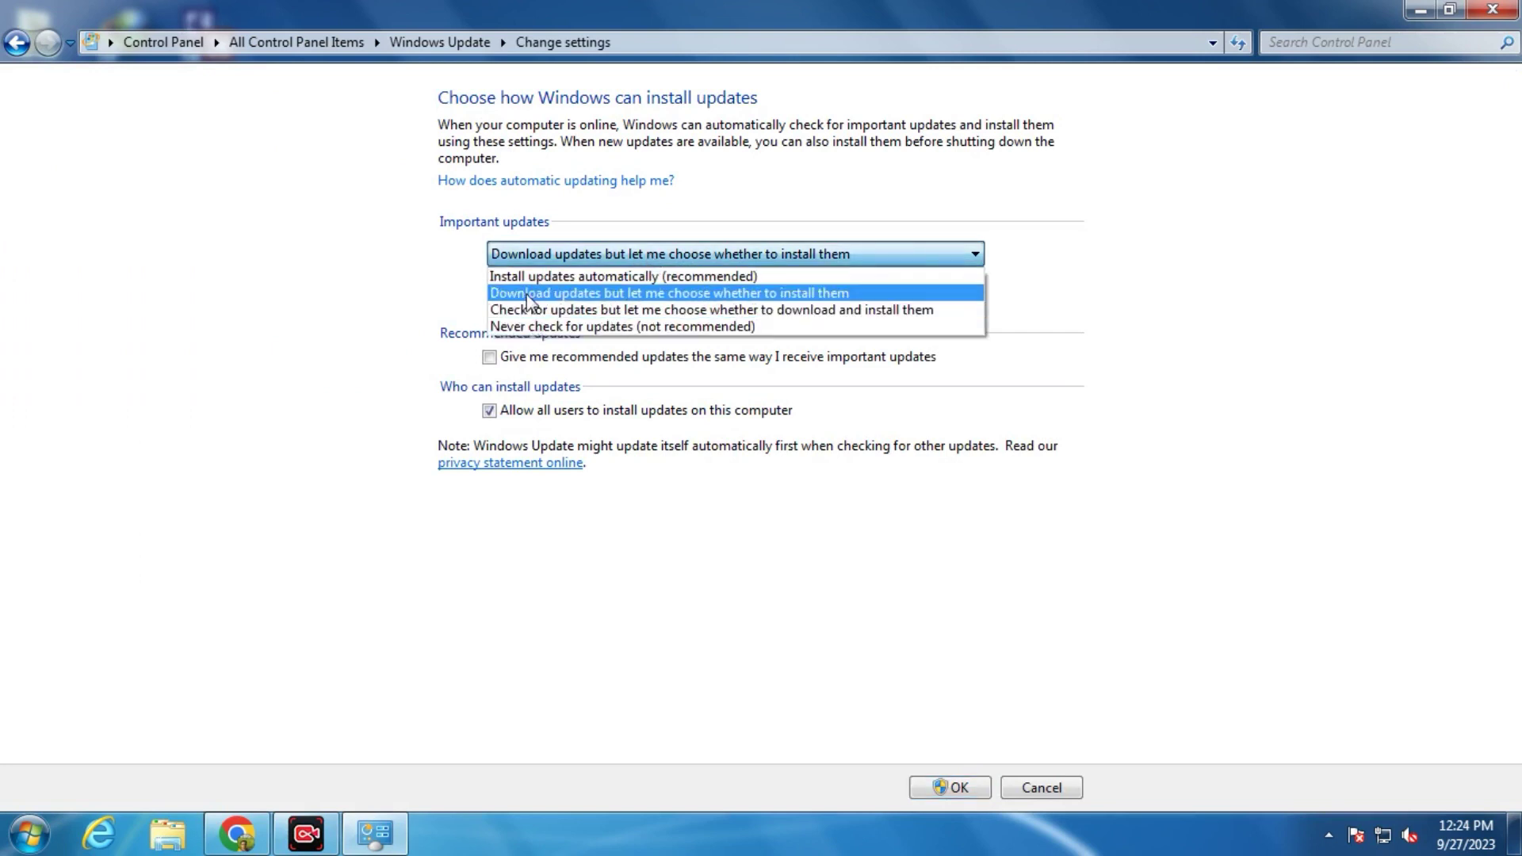
click(714, 292)
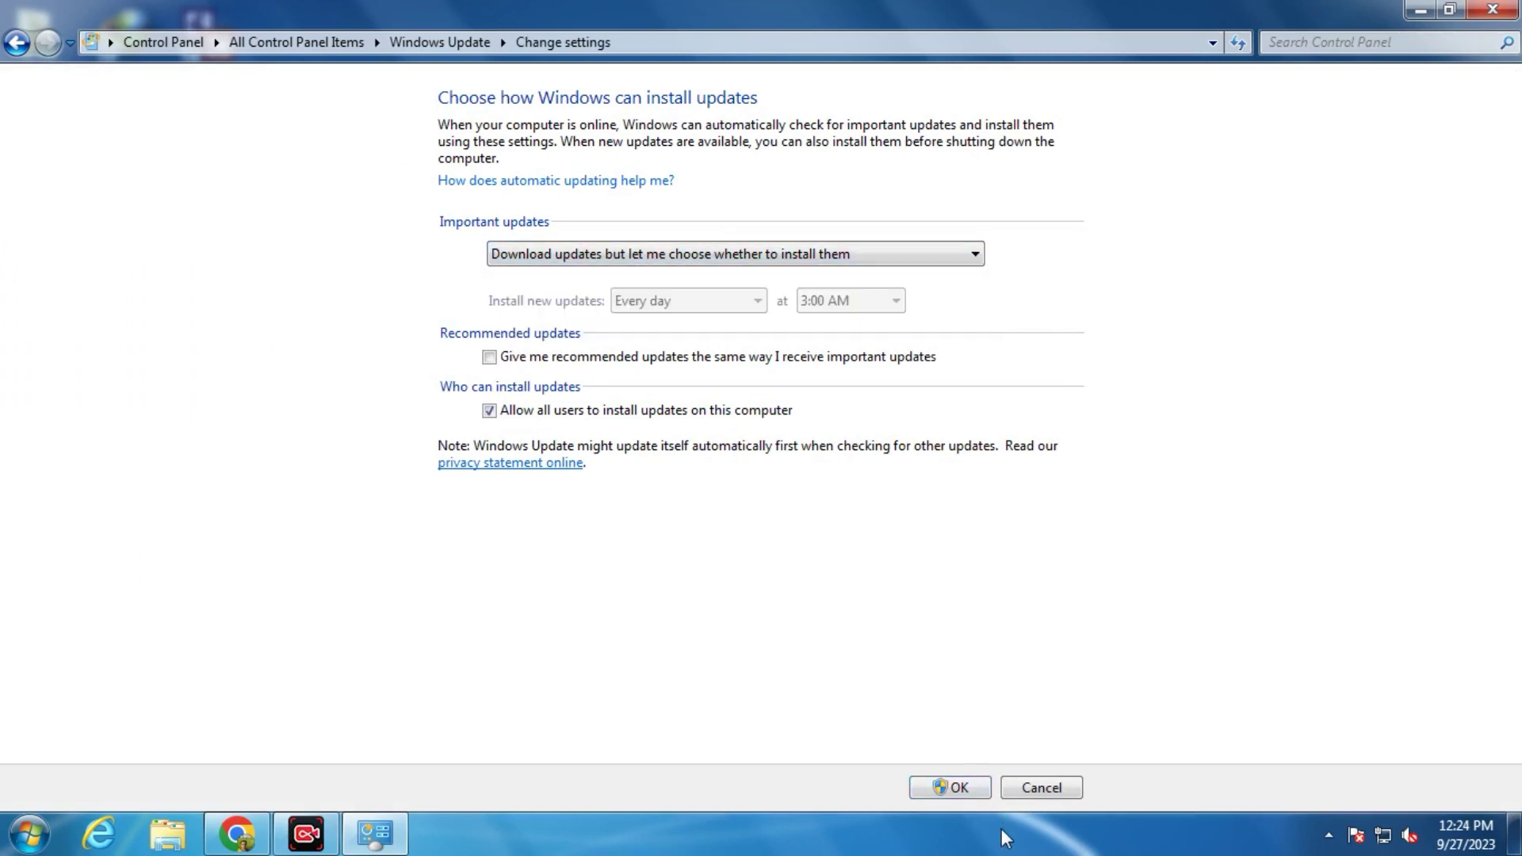
click(1040, 781)
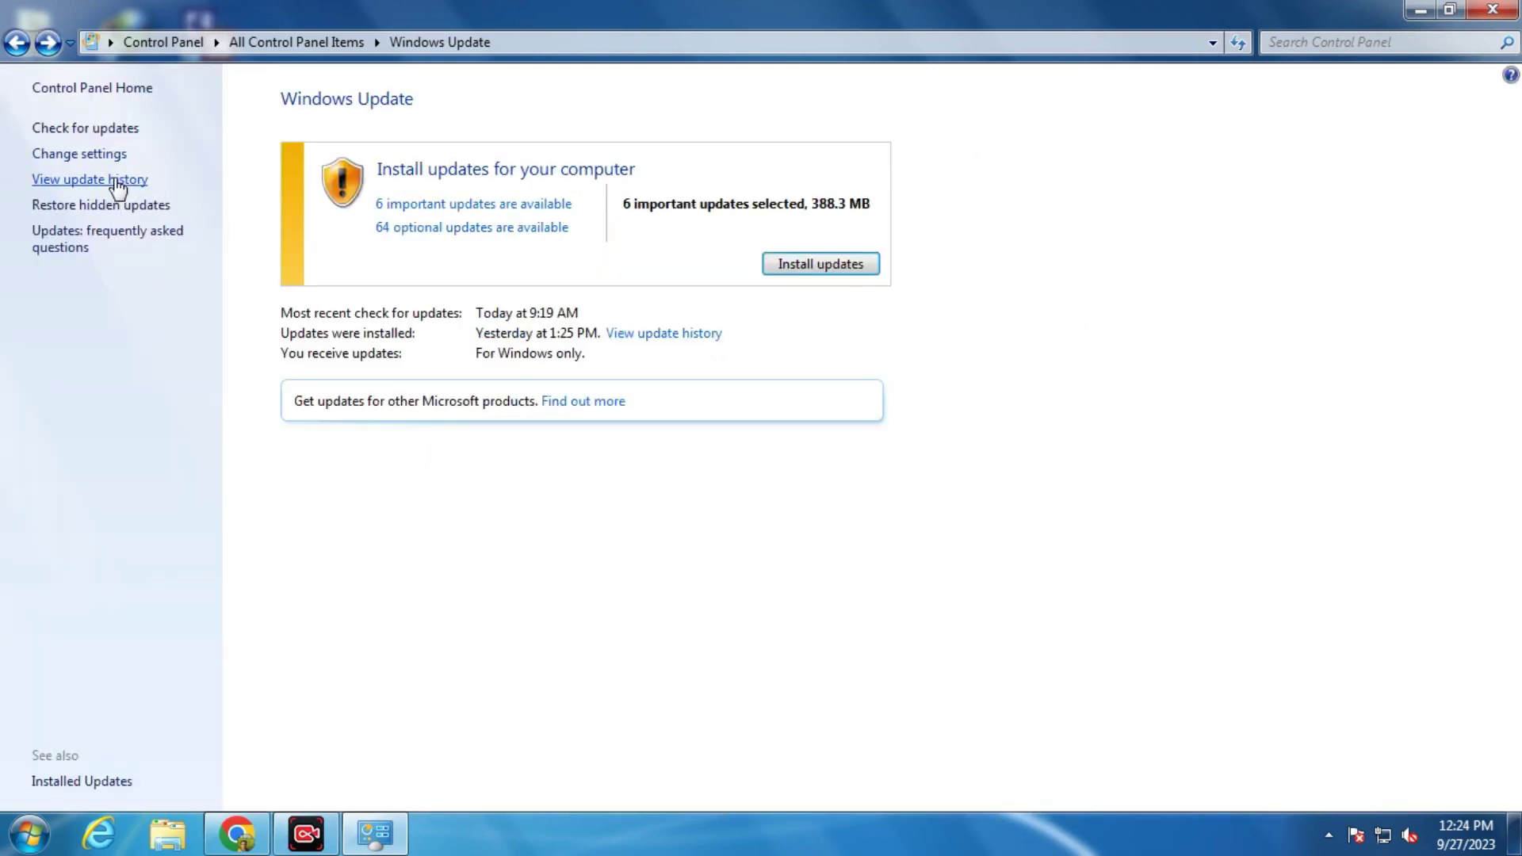
Select only KB3110329 among the important updates and view its copy and hide options, reselect all updates, and cancel
click(470, 205)
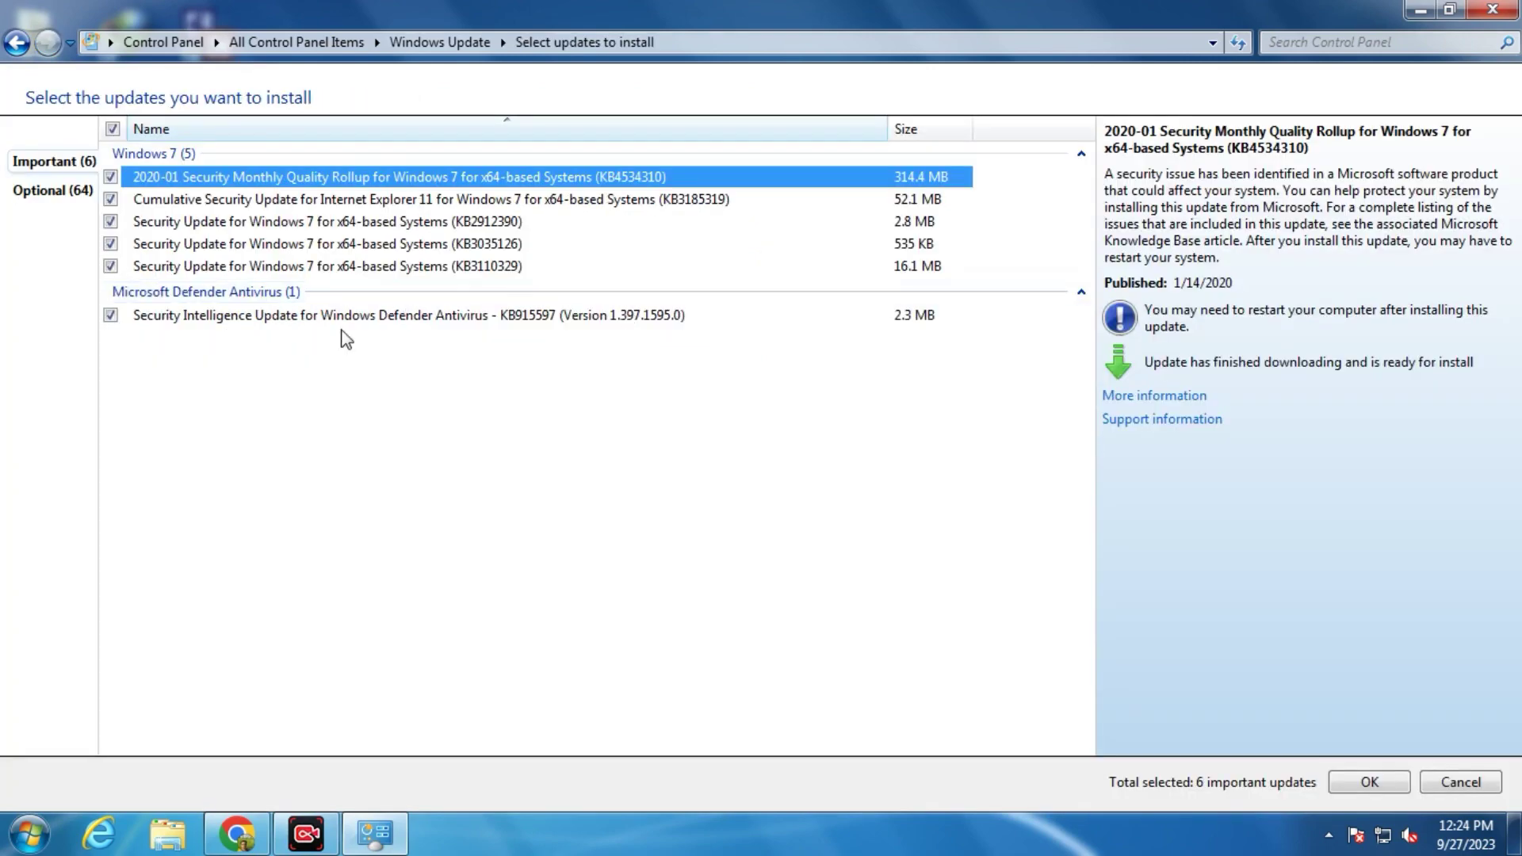
click(499, 267)
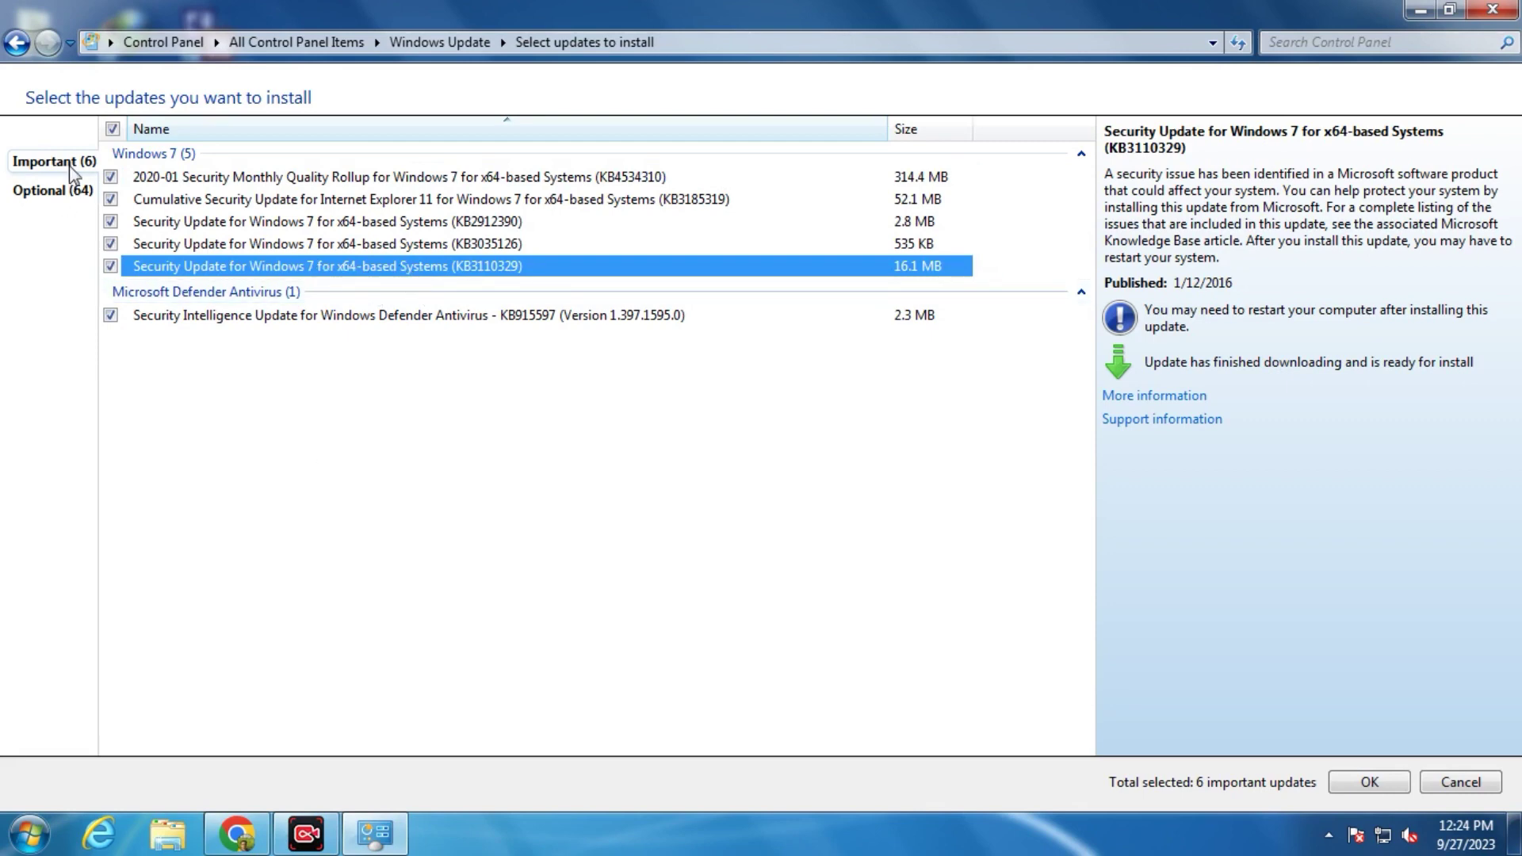
click(113, 129)
click(110, 266)
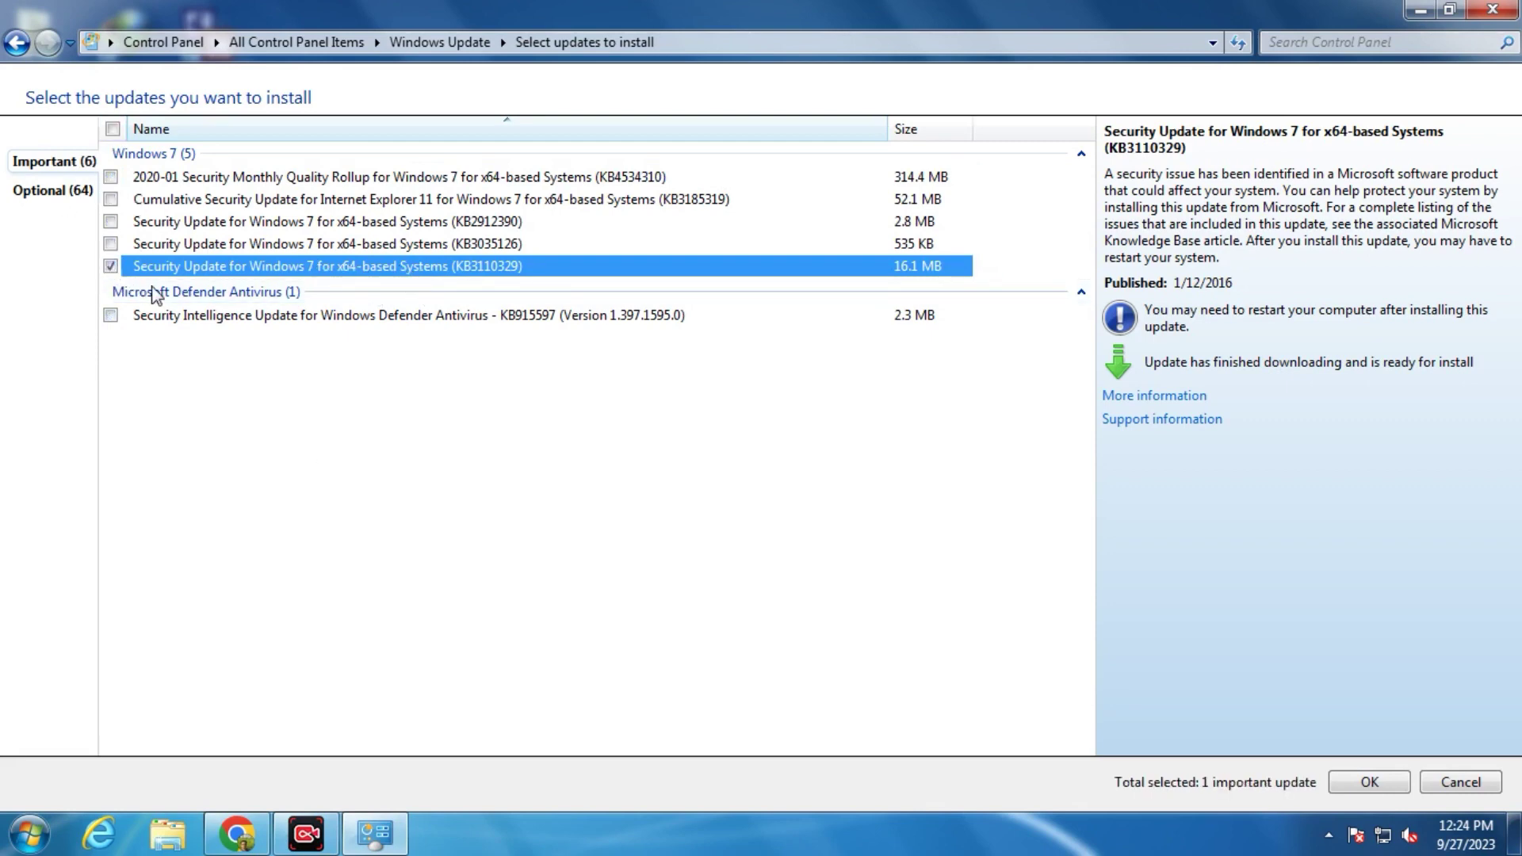
right_click(260, 264)
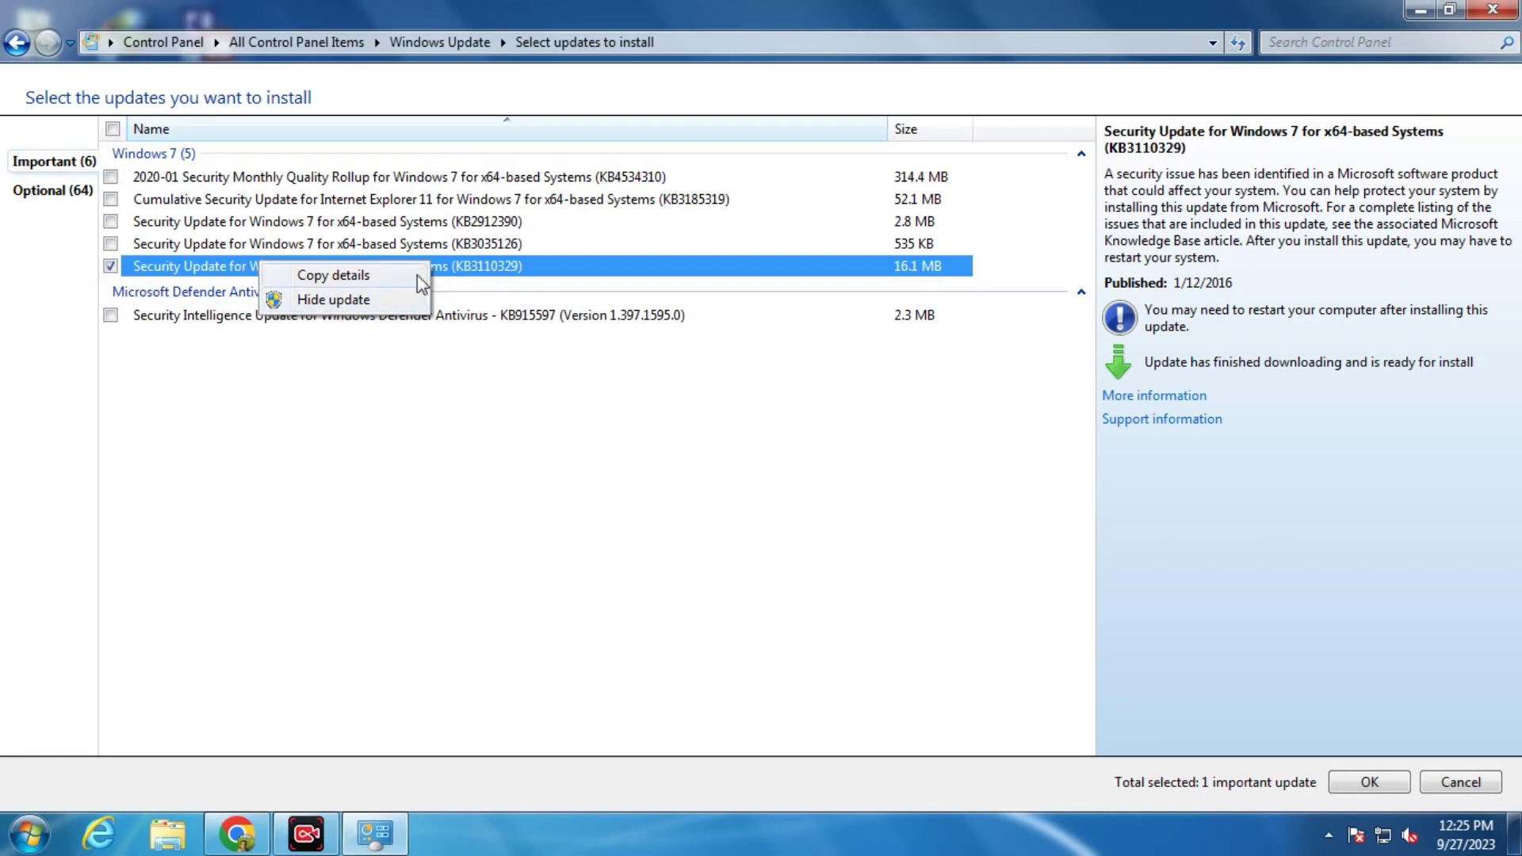
click(527, 381)
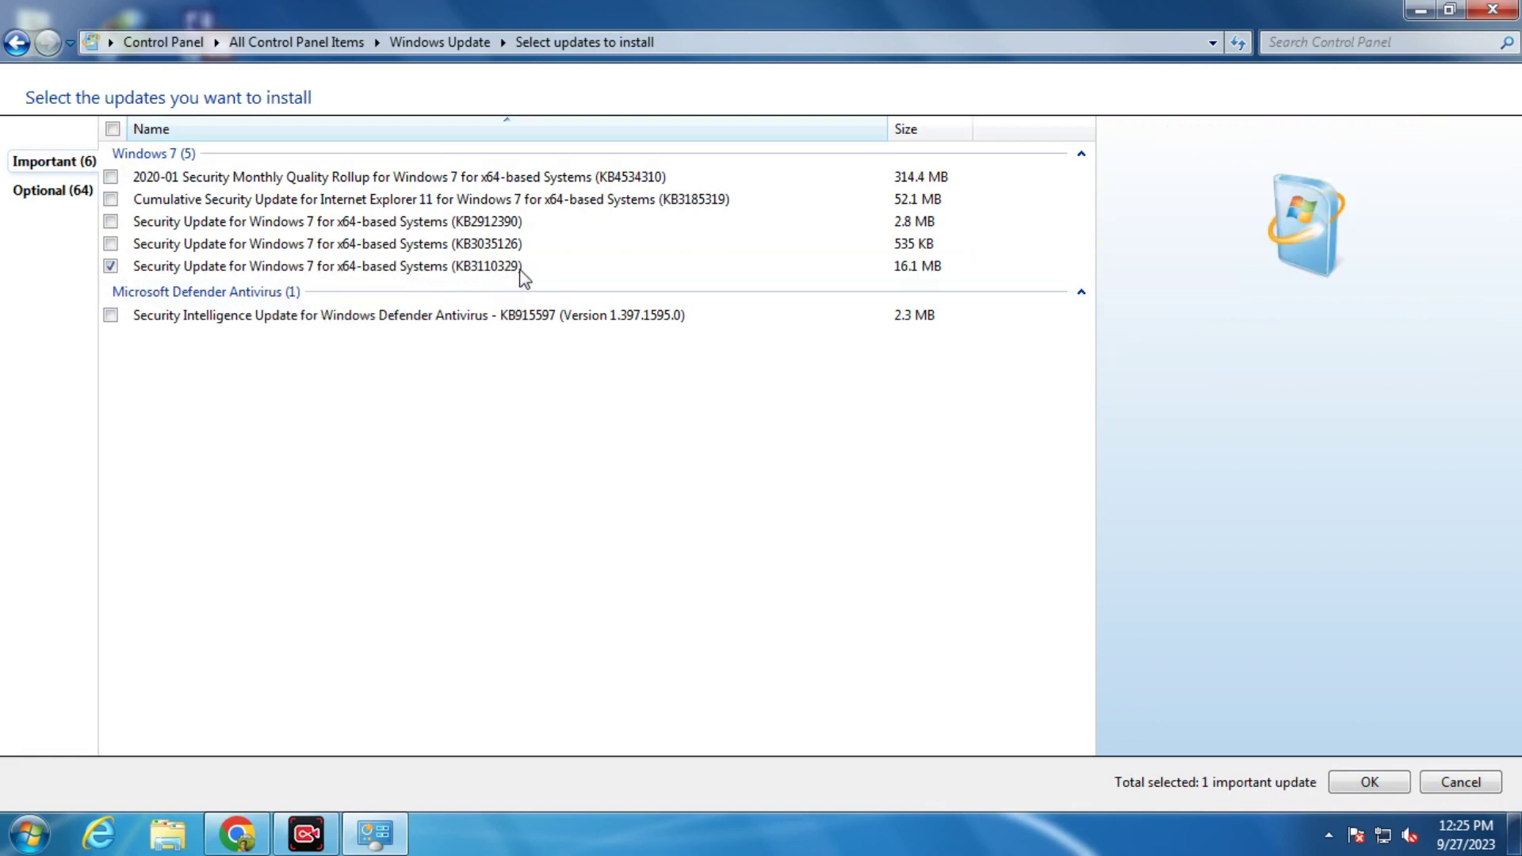
click(112, 128)
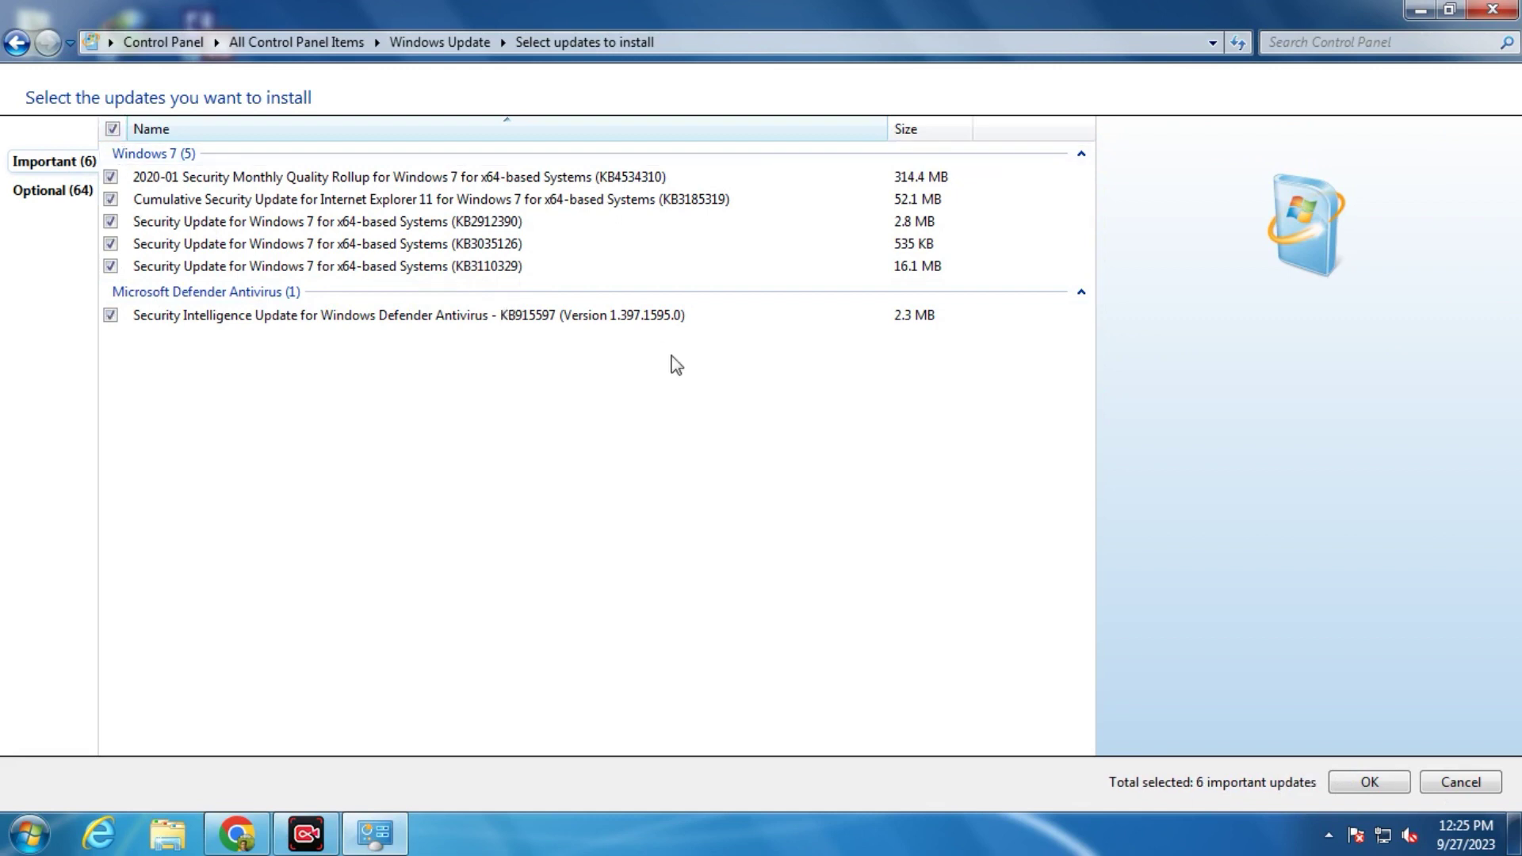
click(1467, 782)
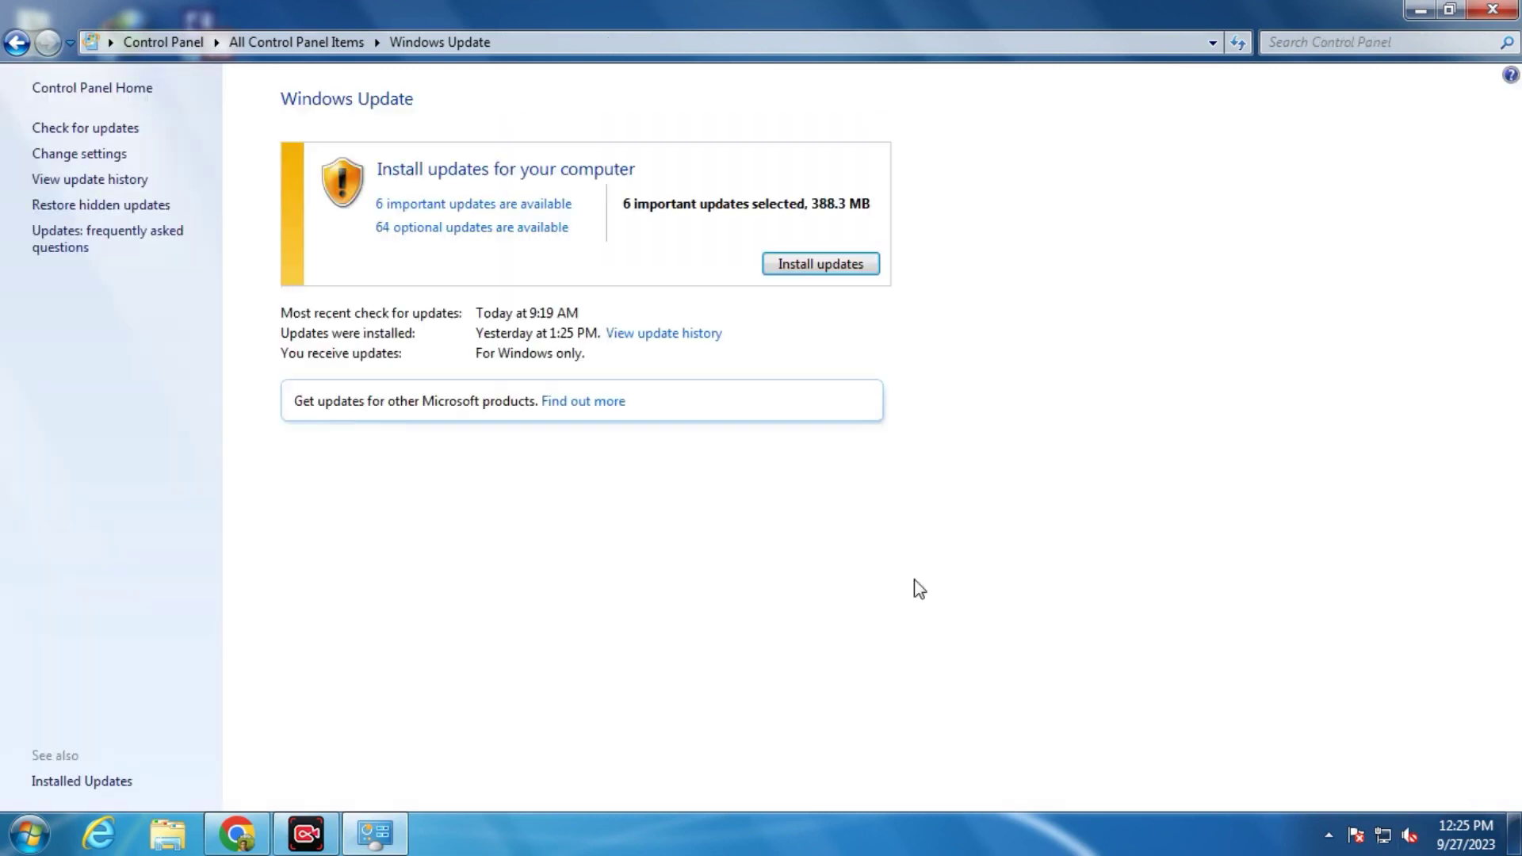
Close Windows Update and refresh the desktop twice
click(1494, 11)
right_click(456, 189)
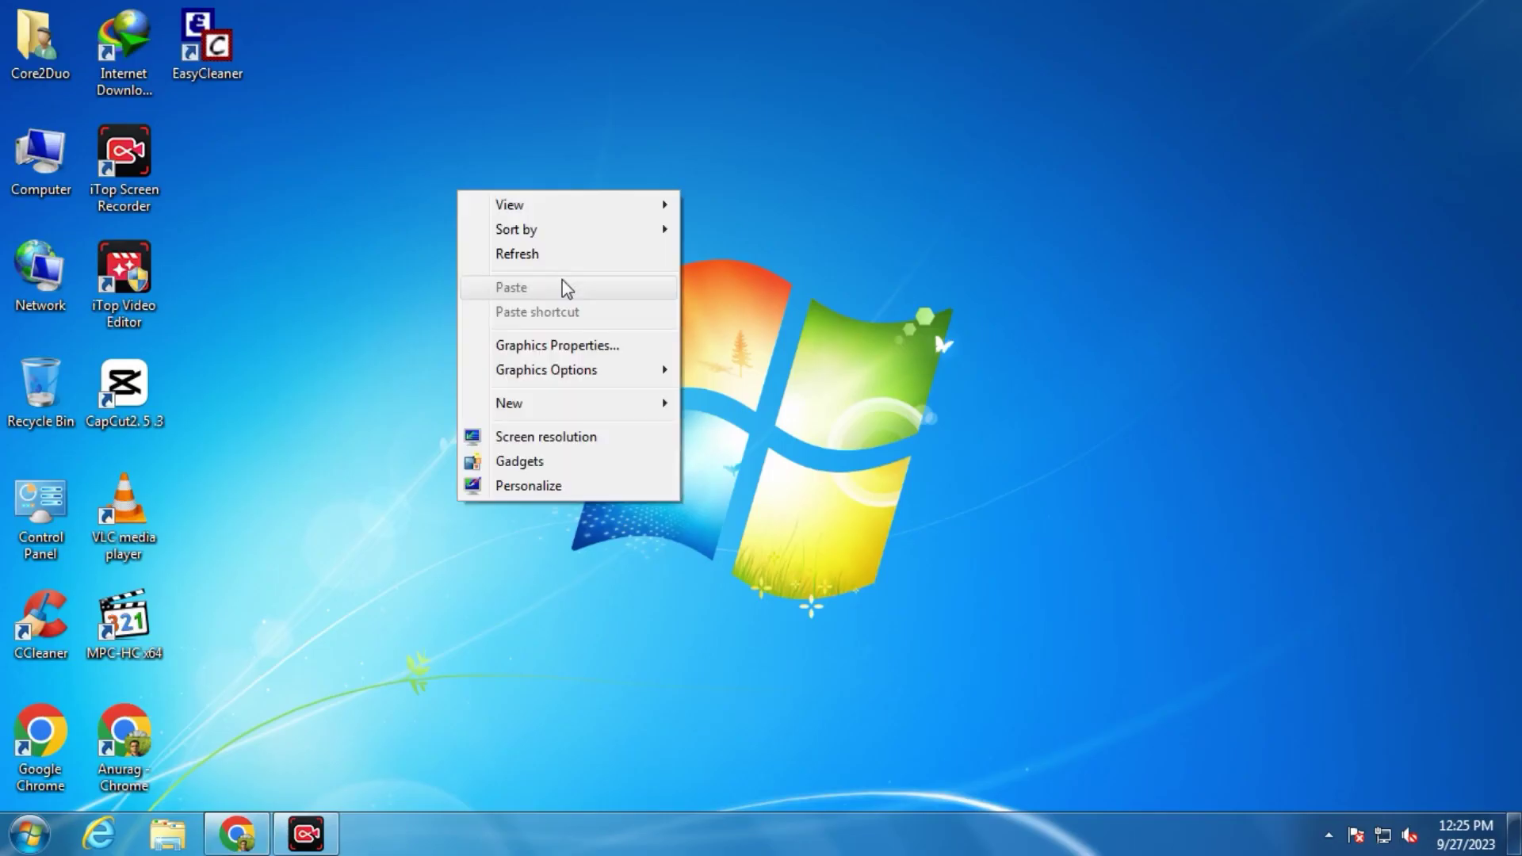
click(564, 254)
right_click(330, 277)
click(416, 339)
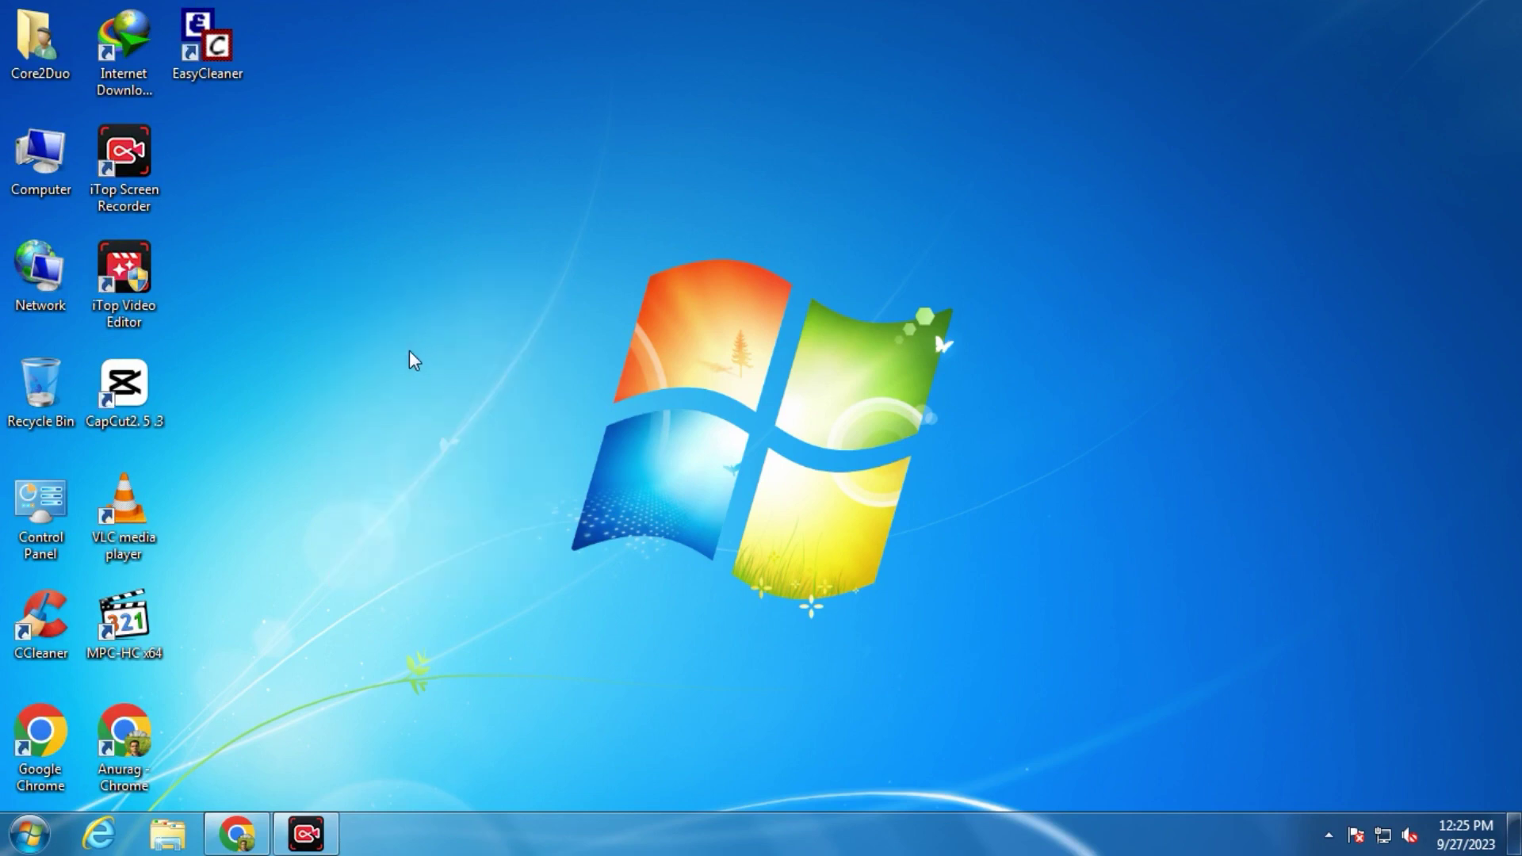
Switch to Chrome, view the Our Digital Guide channel's videos and its channel analytics, and minimize the browser
mouse_move(252, 842)
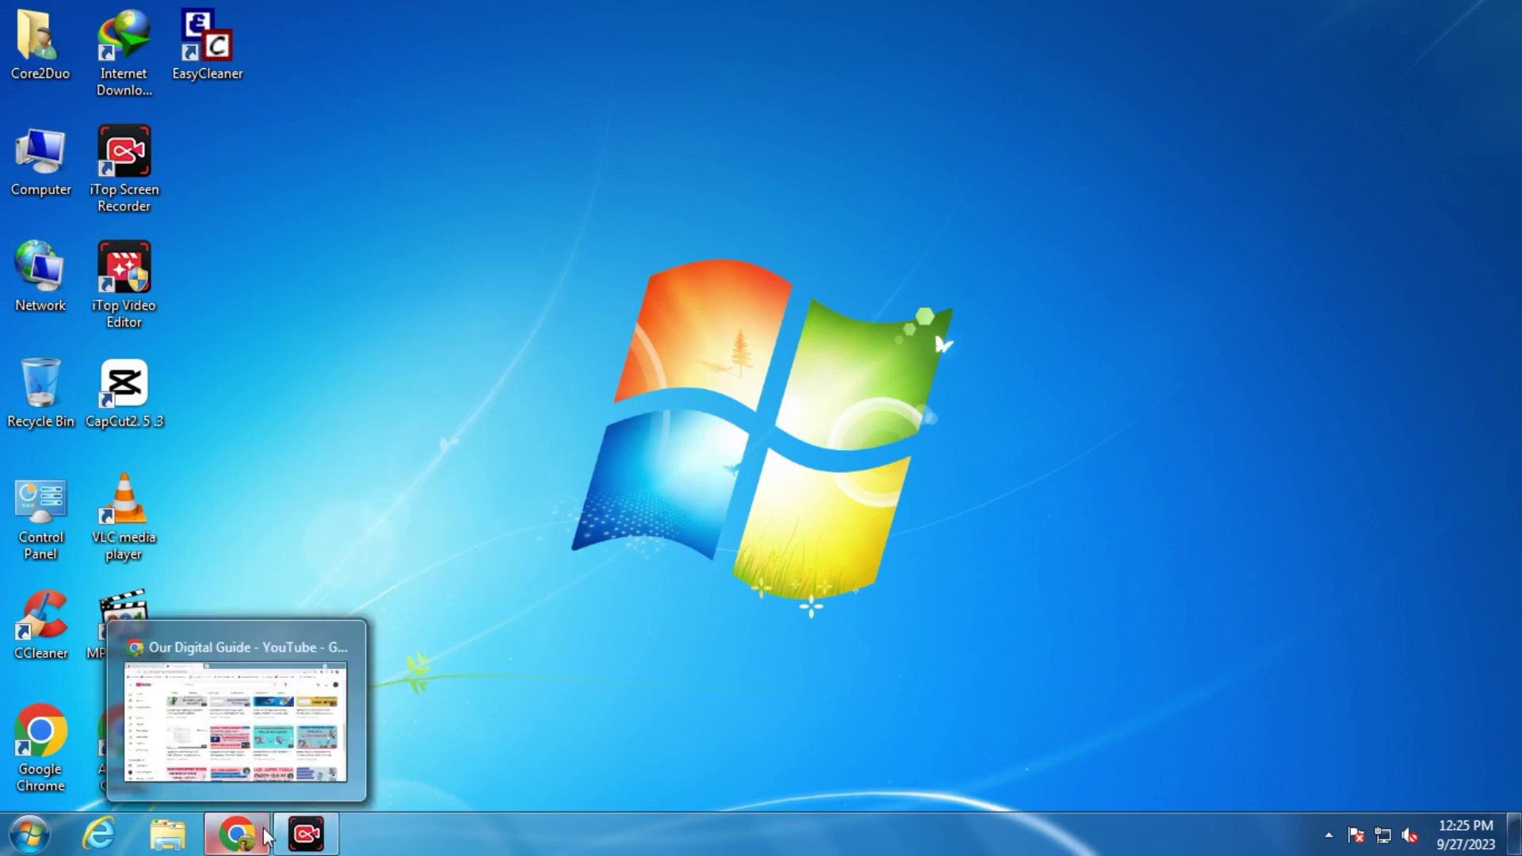
click(266, 837)
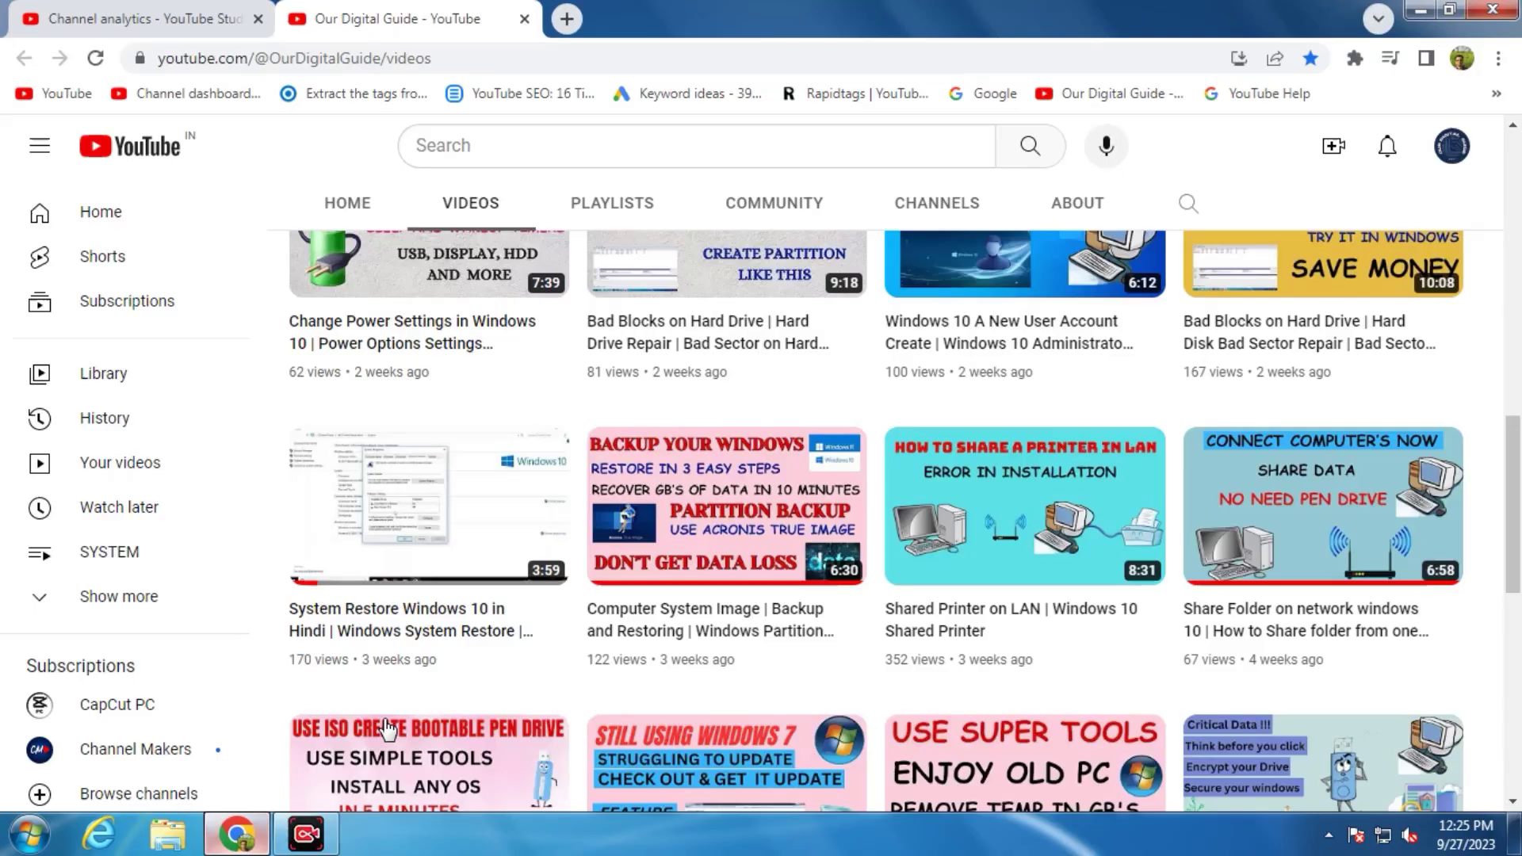
click(153, 16)
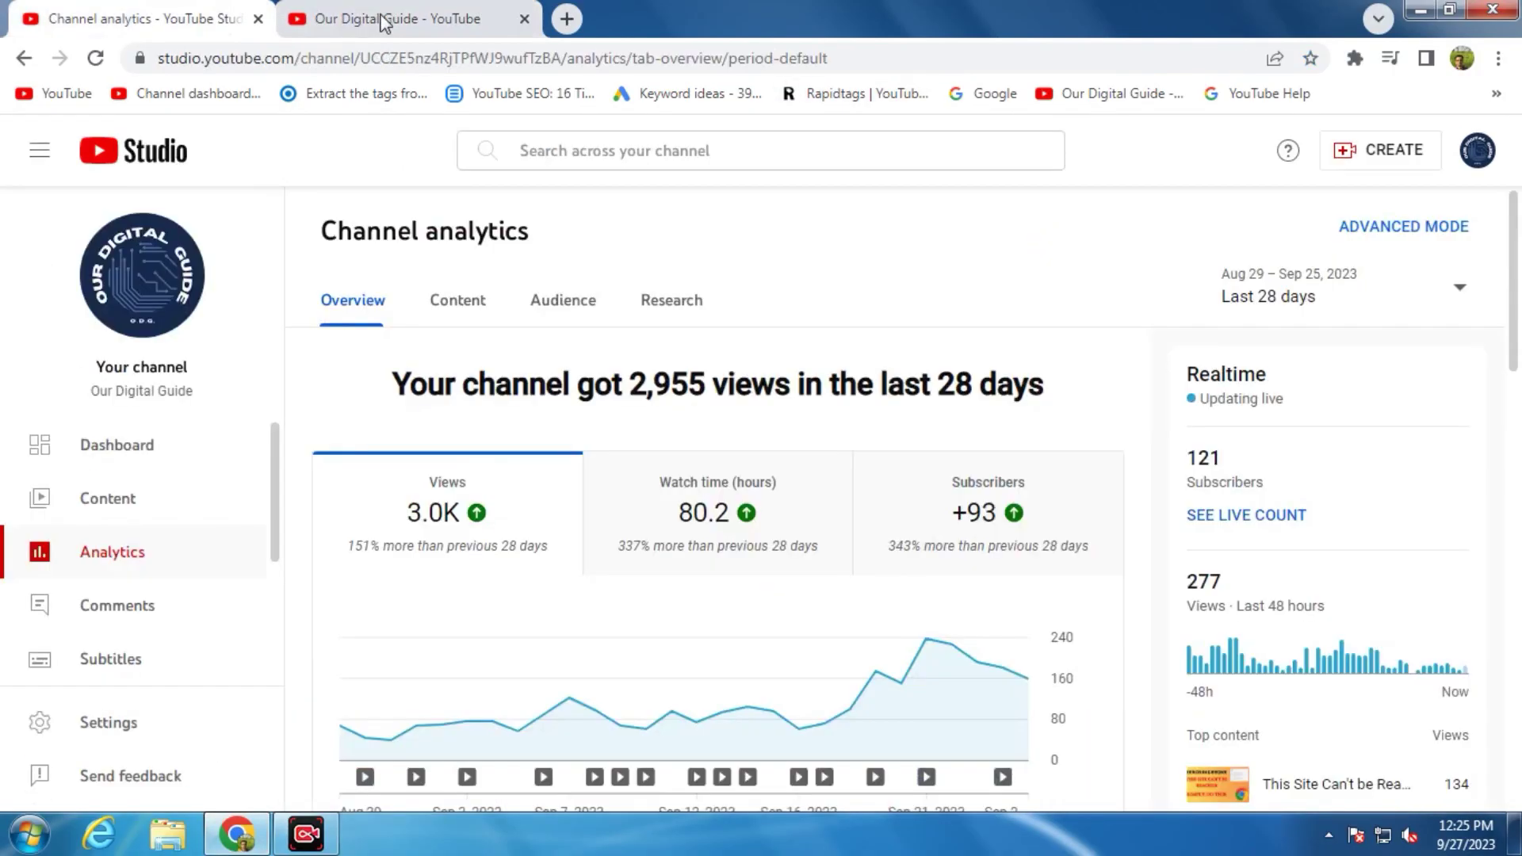
click(520, 19)
click(1421, 9)
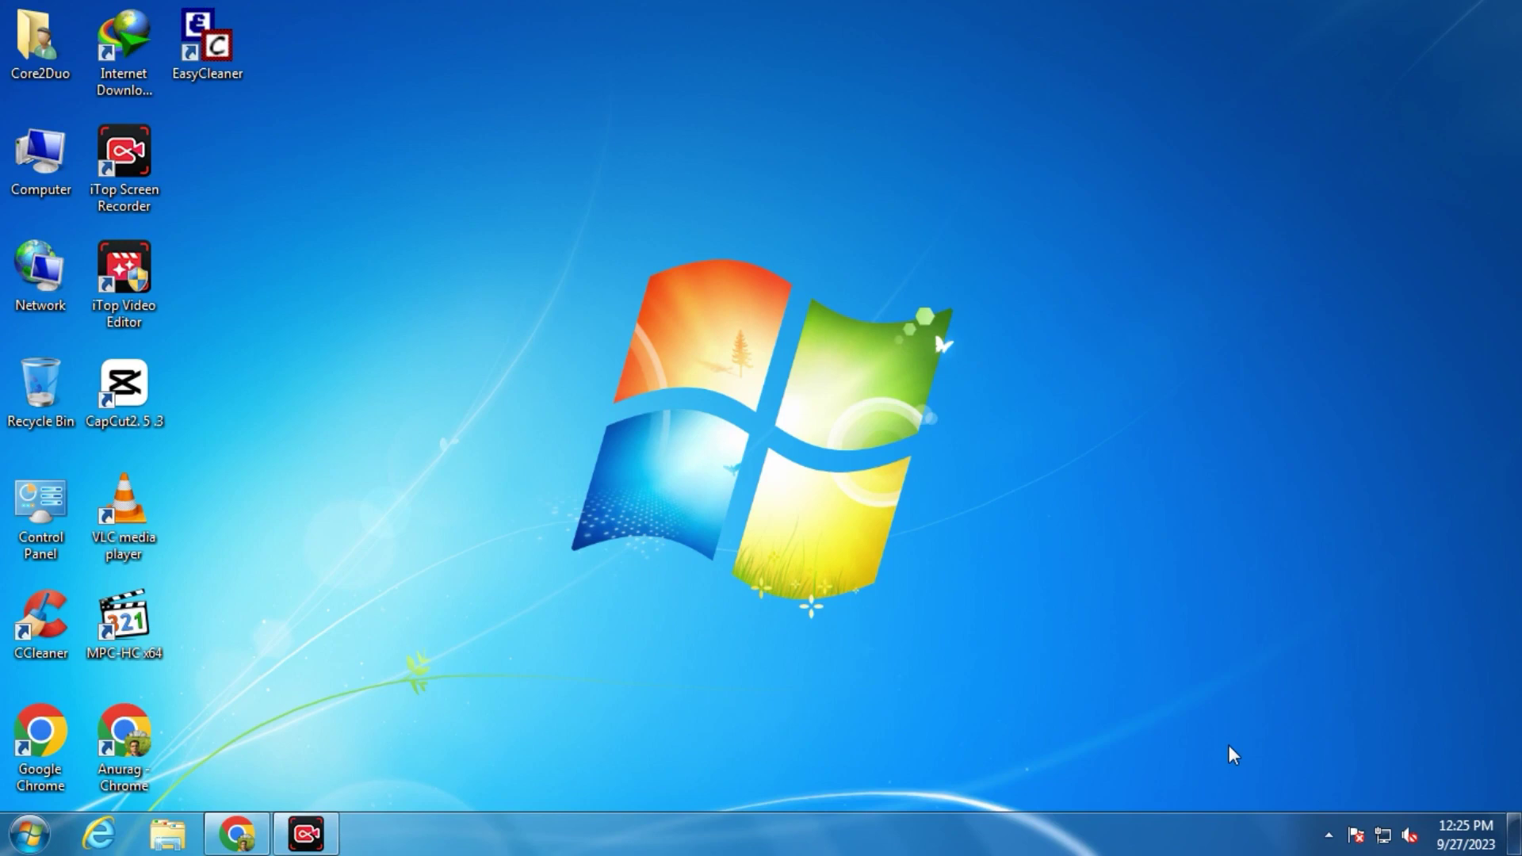
Show the available commands for the Internet Download Manager instance running in the background
click(1329, 835)
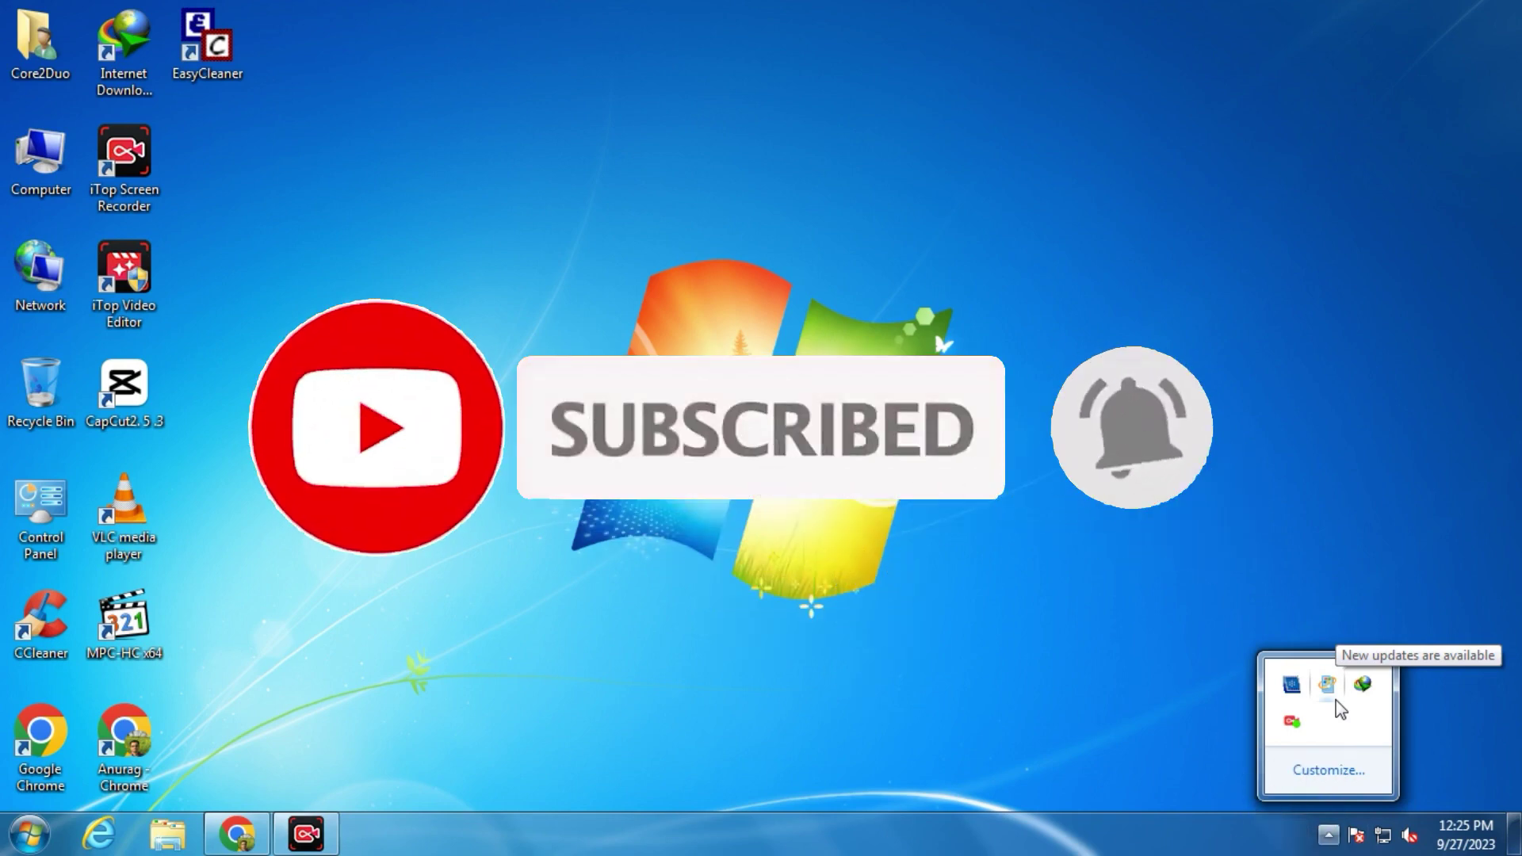
right_click(1372, 690)
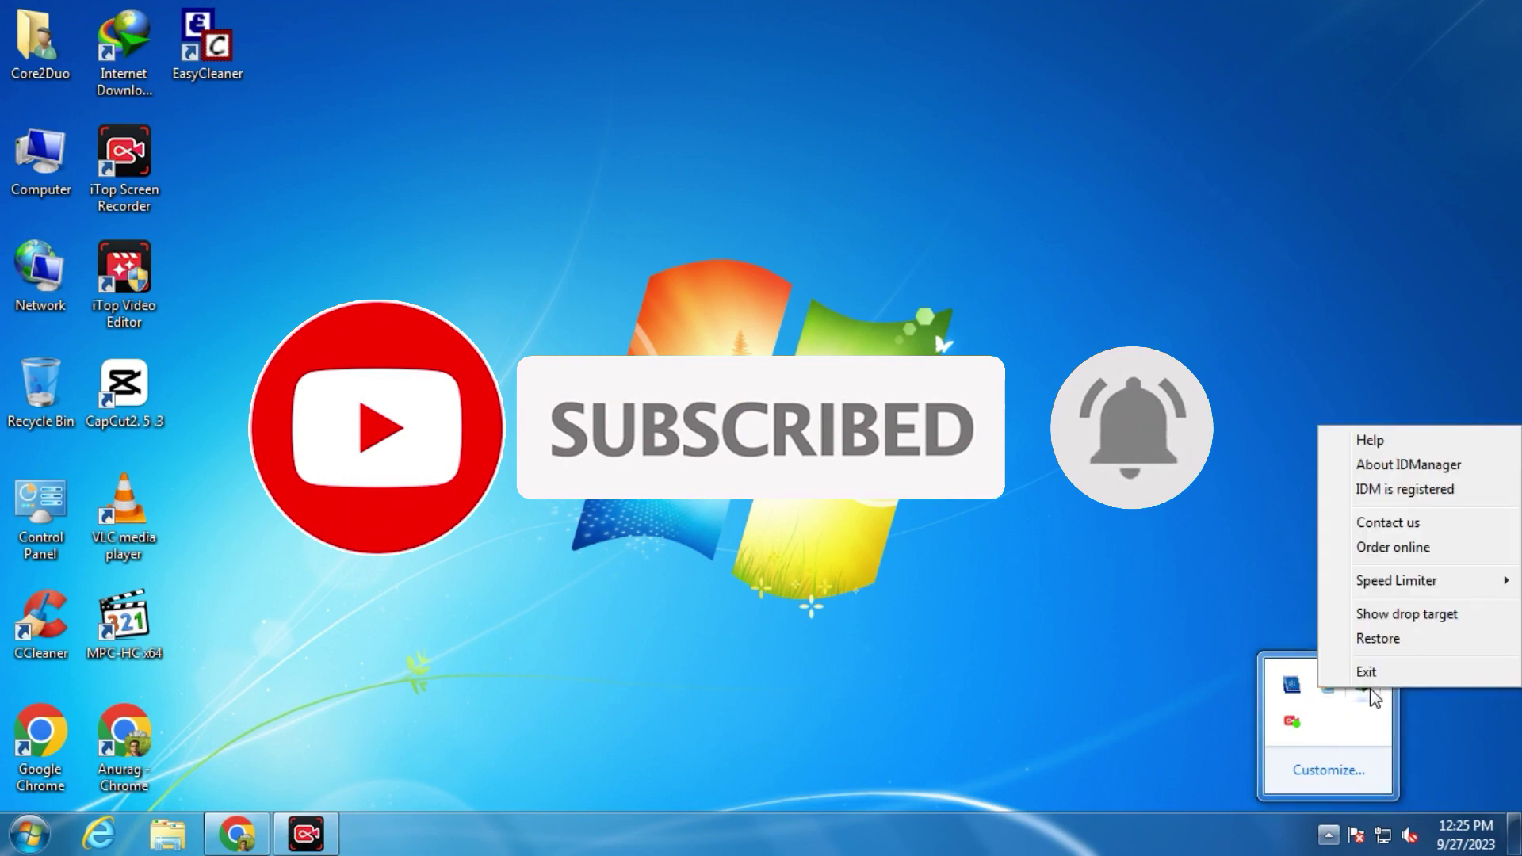